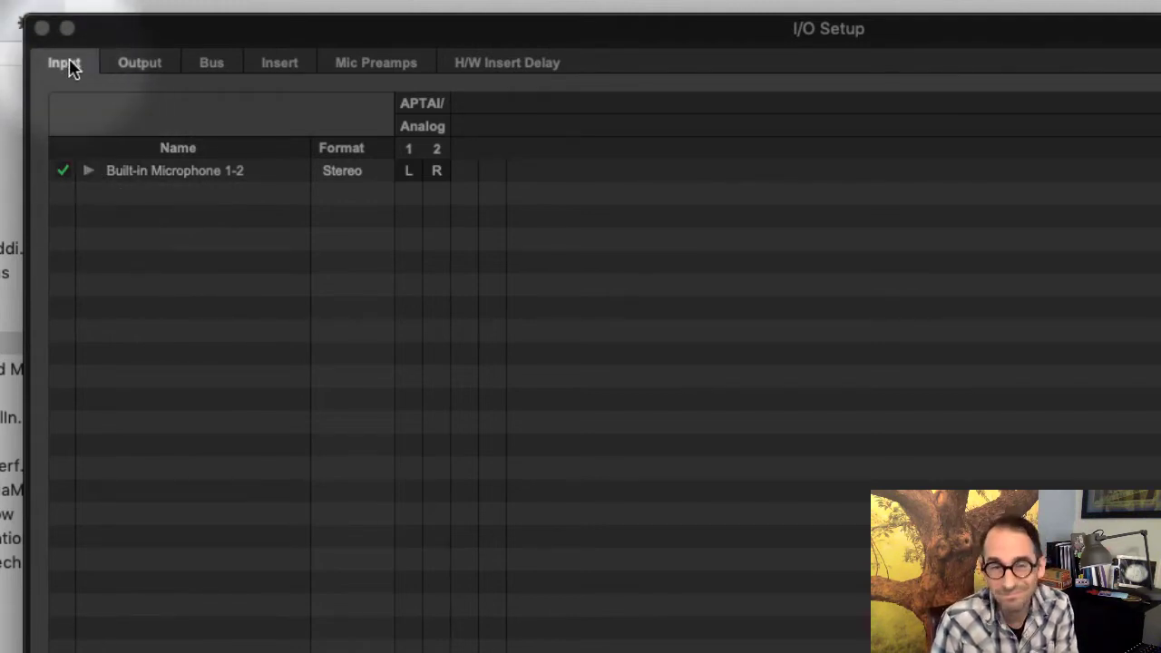
Step: Check the Output and Input pages of I/O Setup against the guide's figure of the default input paths
left_click(139, 66)
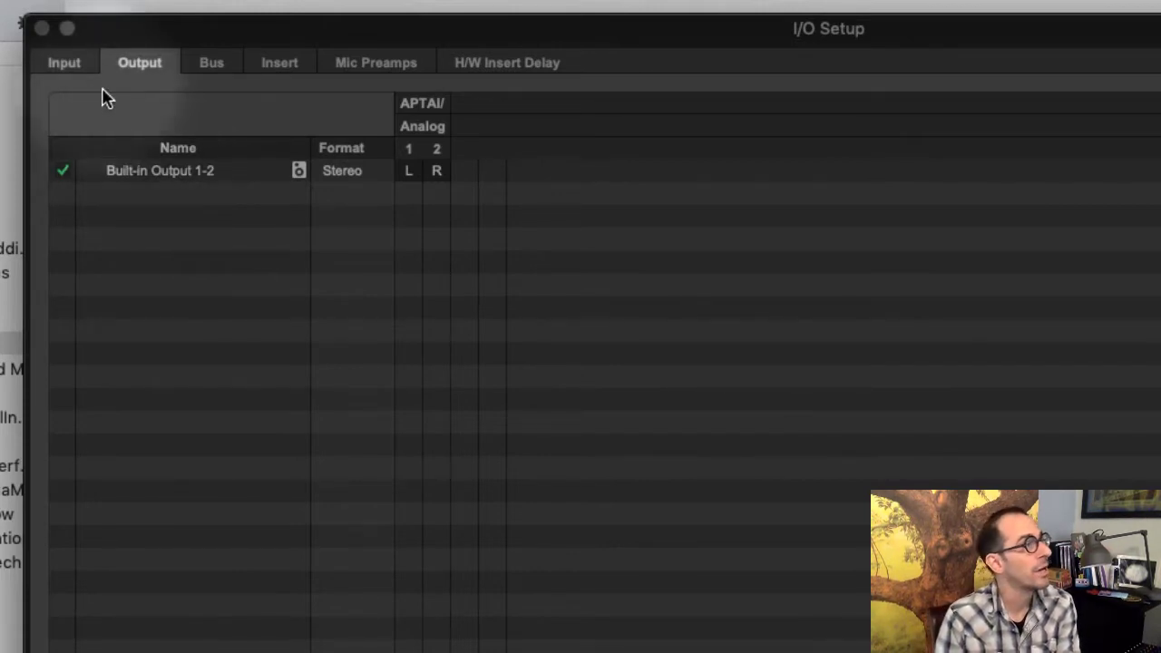
left_click(78, 67)
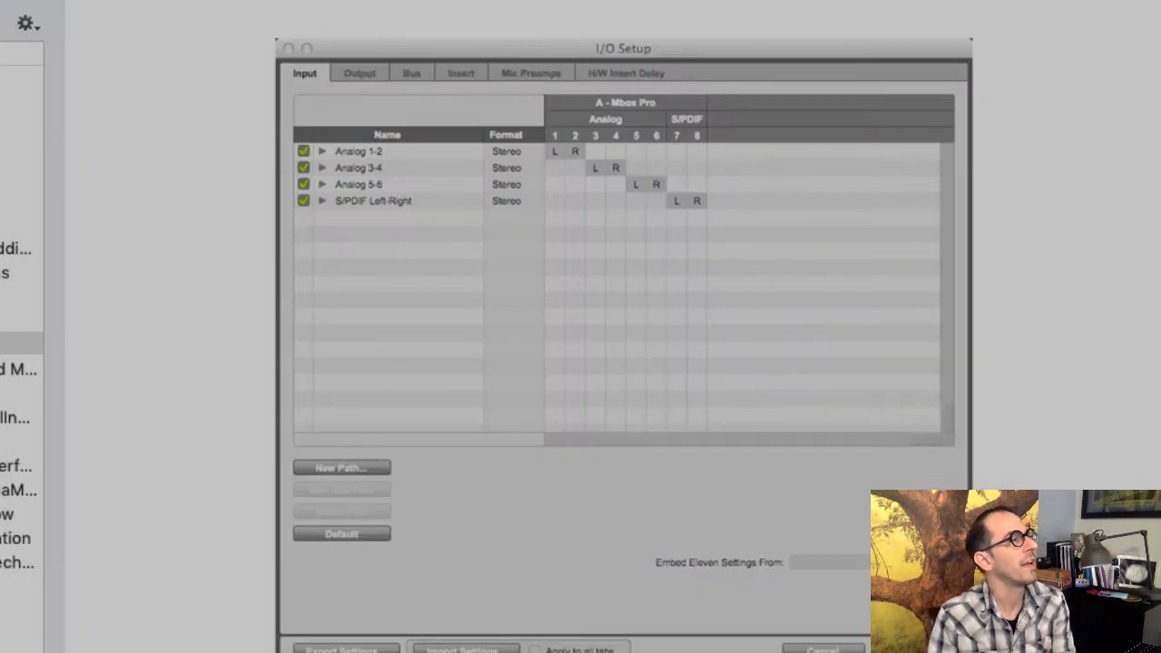
scroll(612, 327, "up", 10)
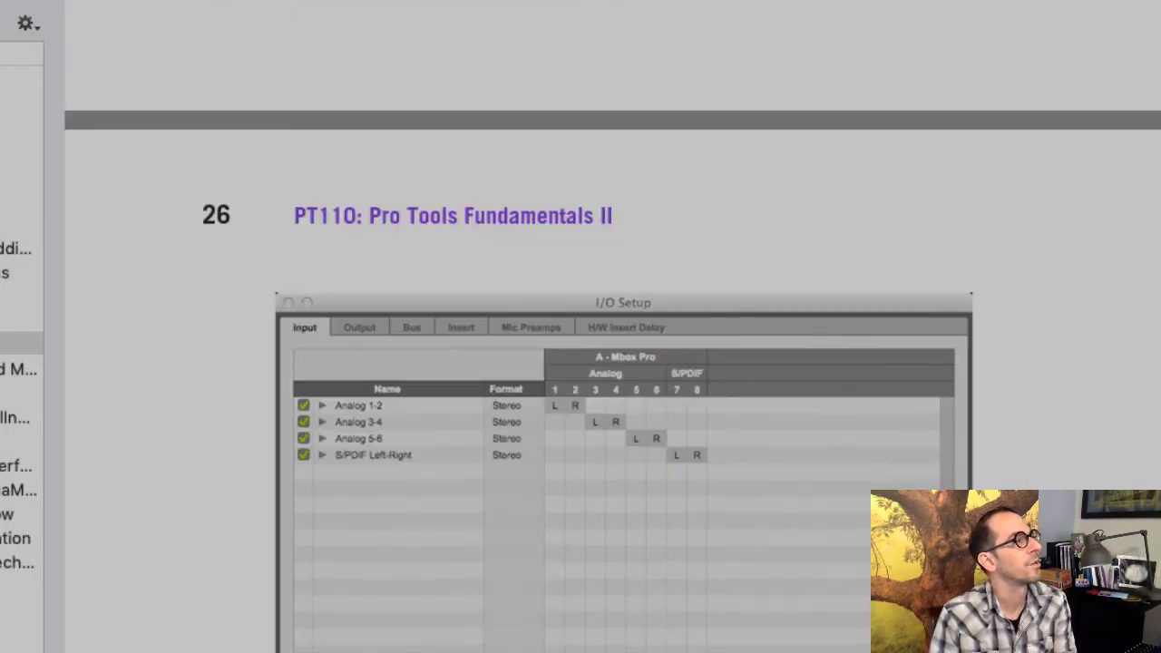
scroll(612, 326, "down", 8)
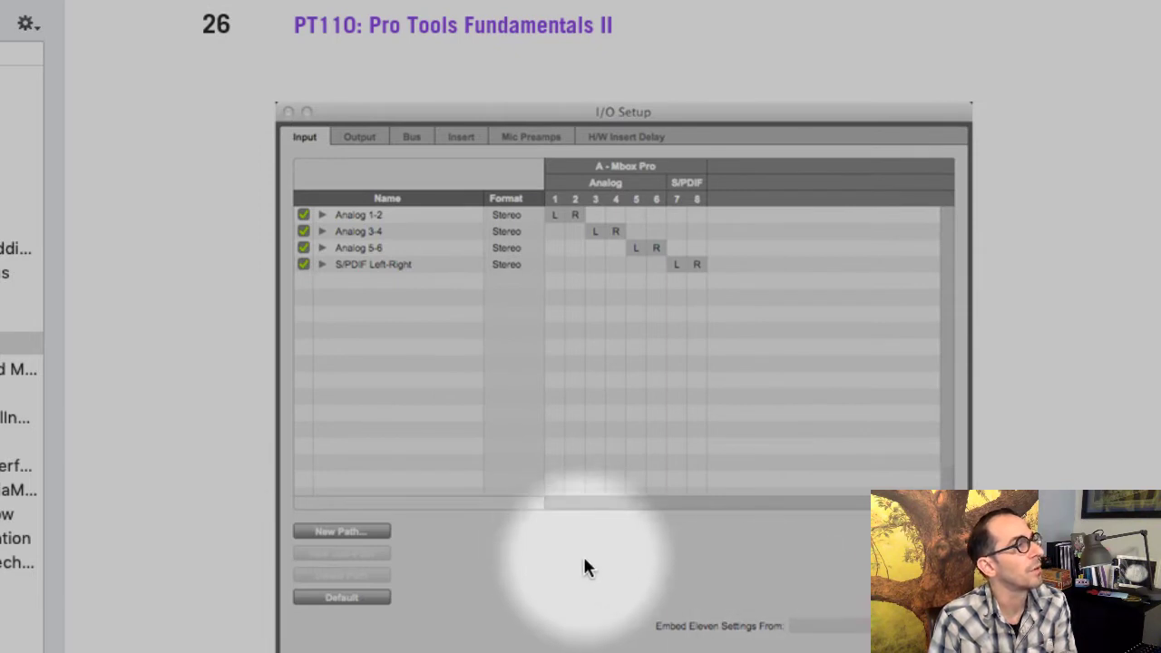
scroll(748, 612, "up", 12)
scroll(745, 617, "down", 11)
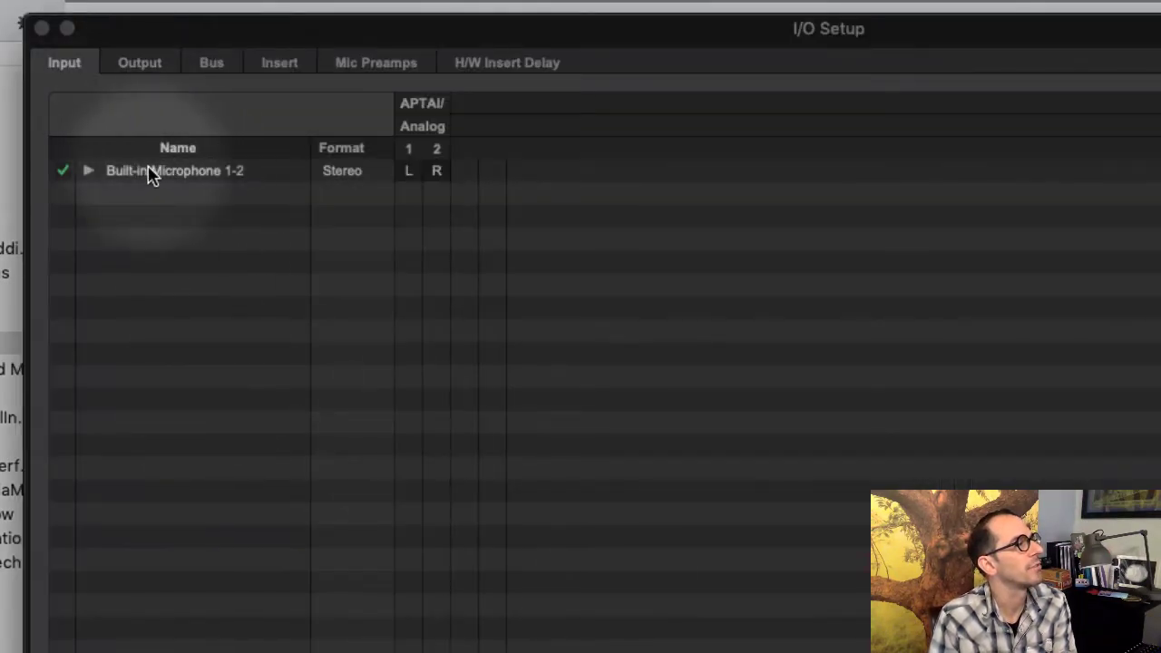
Step: Inspect the mono sub-paths of the Built-in Microphone 1-2 input path and collapse it again
double_click(149, 170)
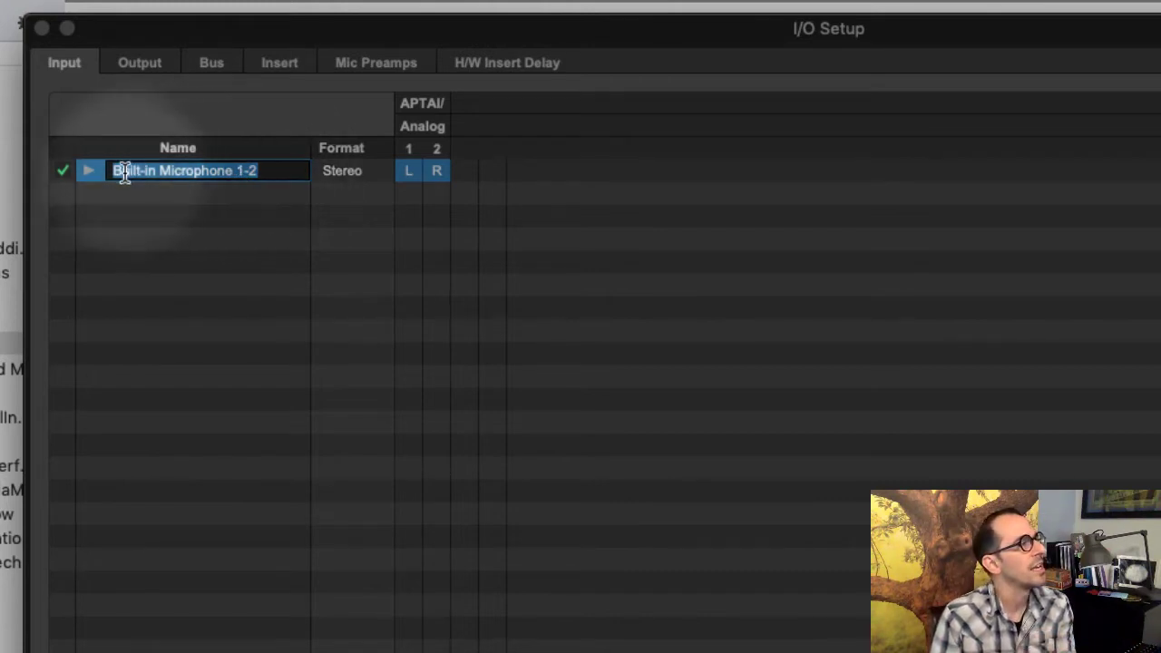
left_click(87, 171)
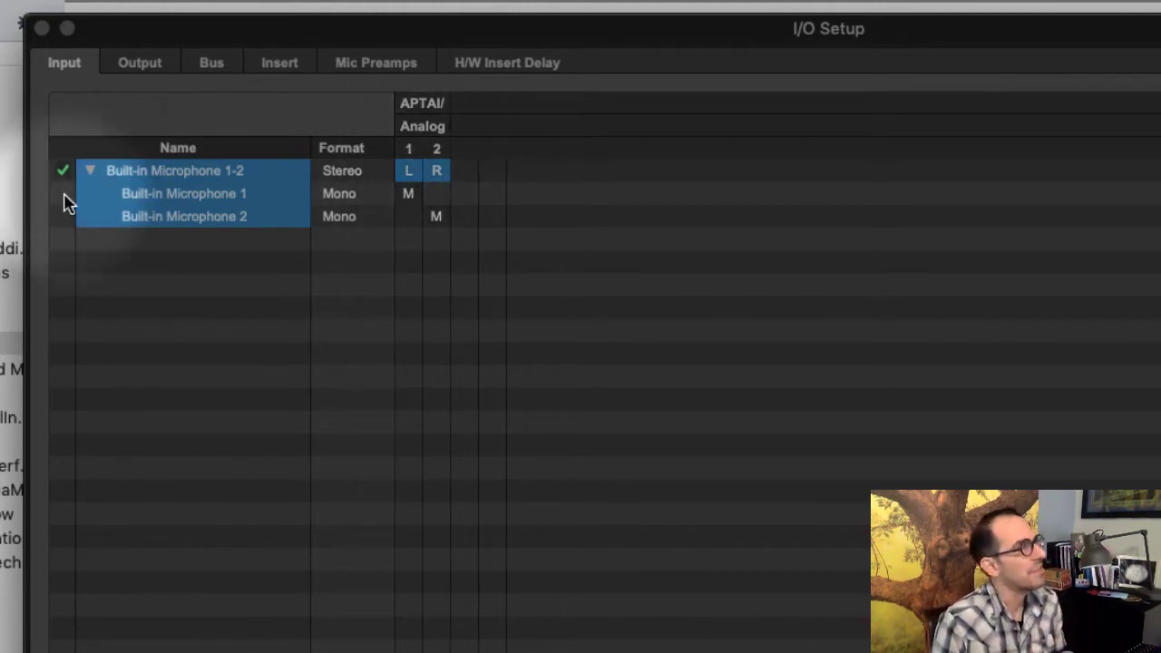
left_click(89, 172)
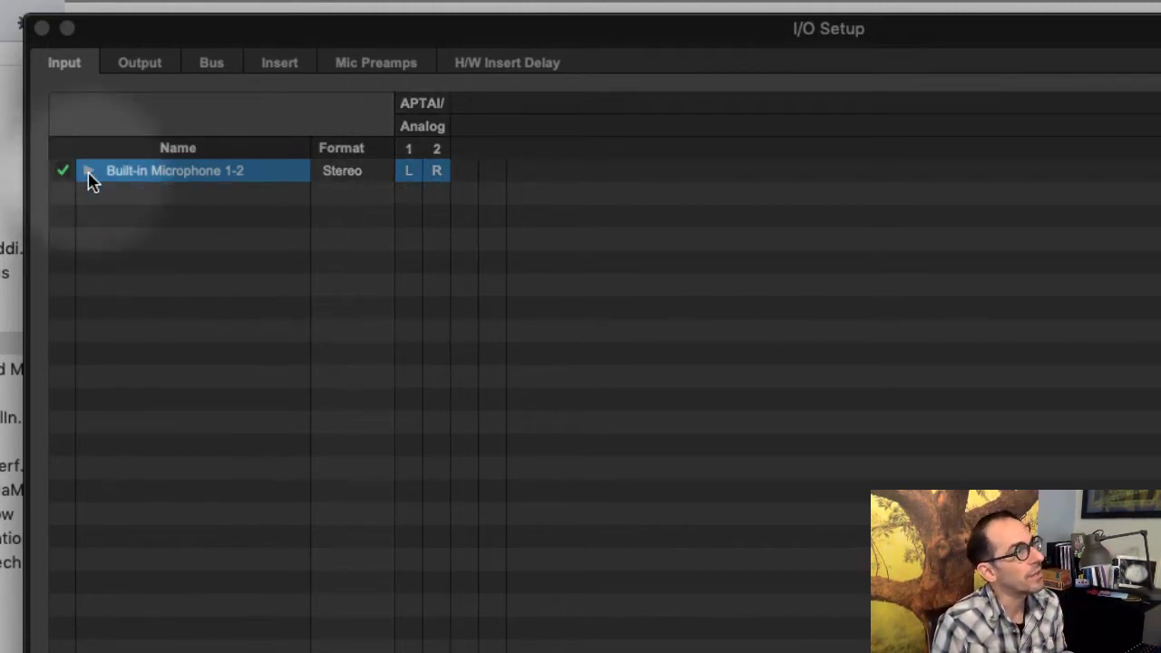
left_click(89, 173)
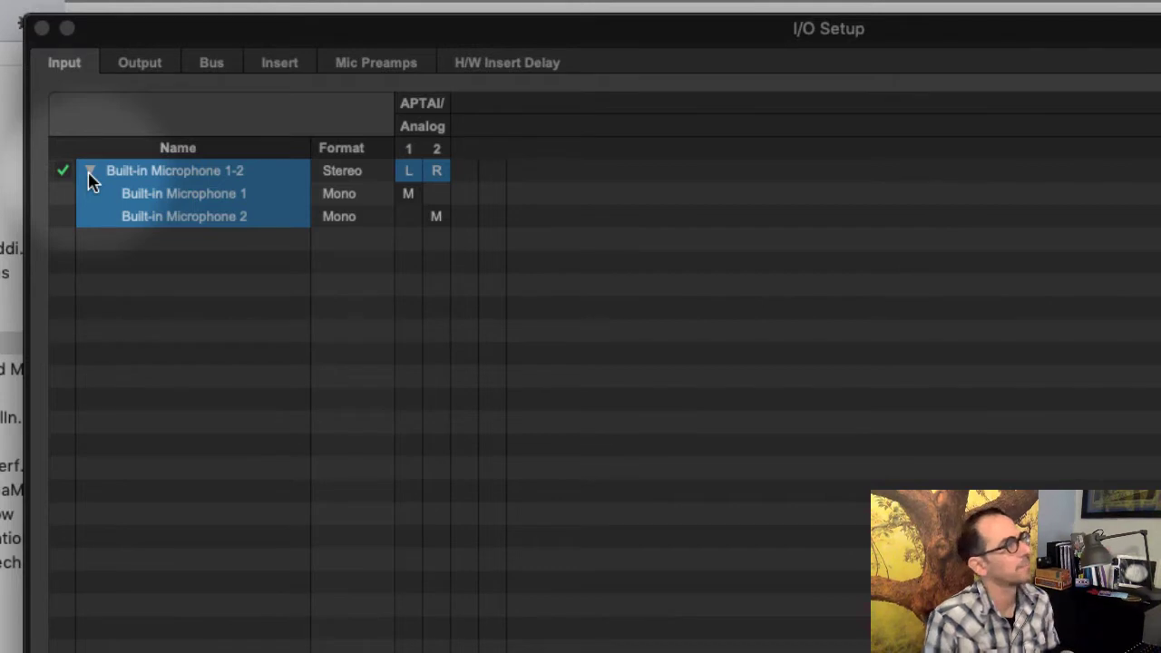
left_click(89, 175)
left_click(90, 174)
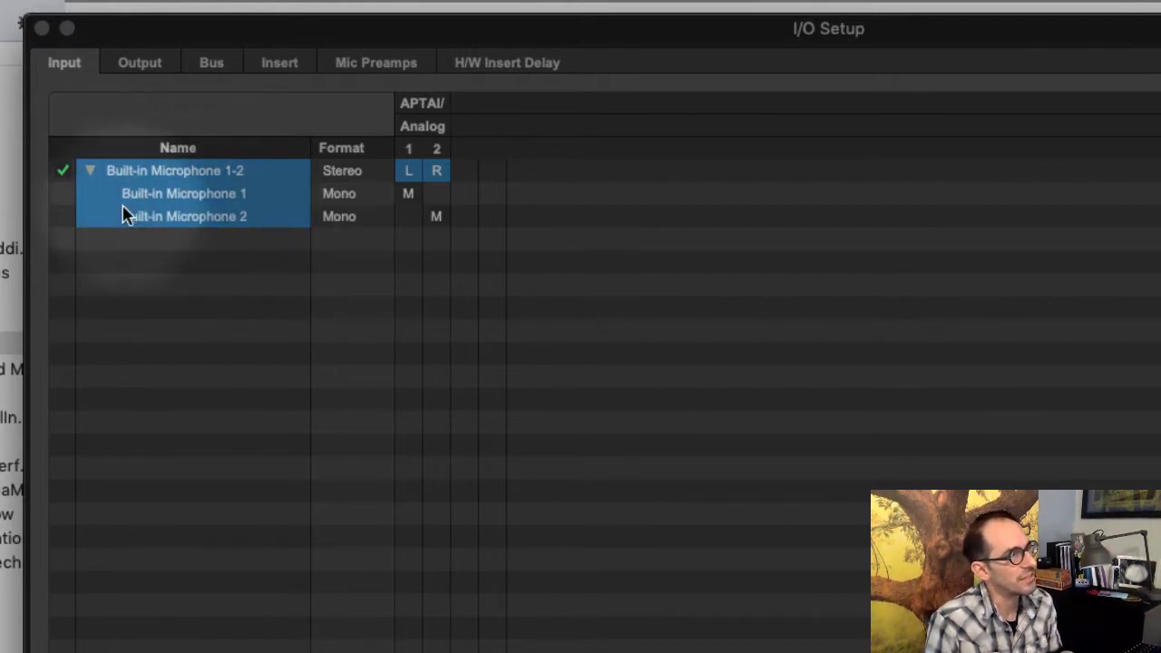
left_click(90, 172)
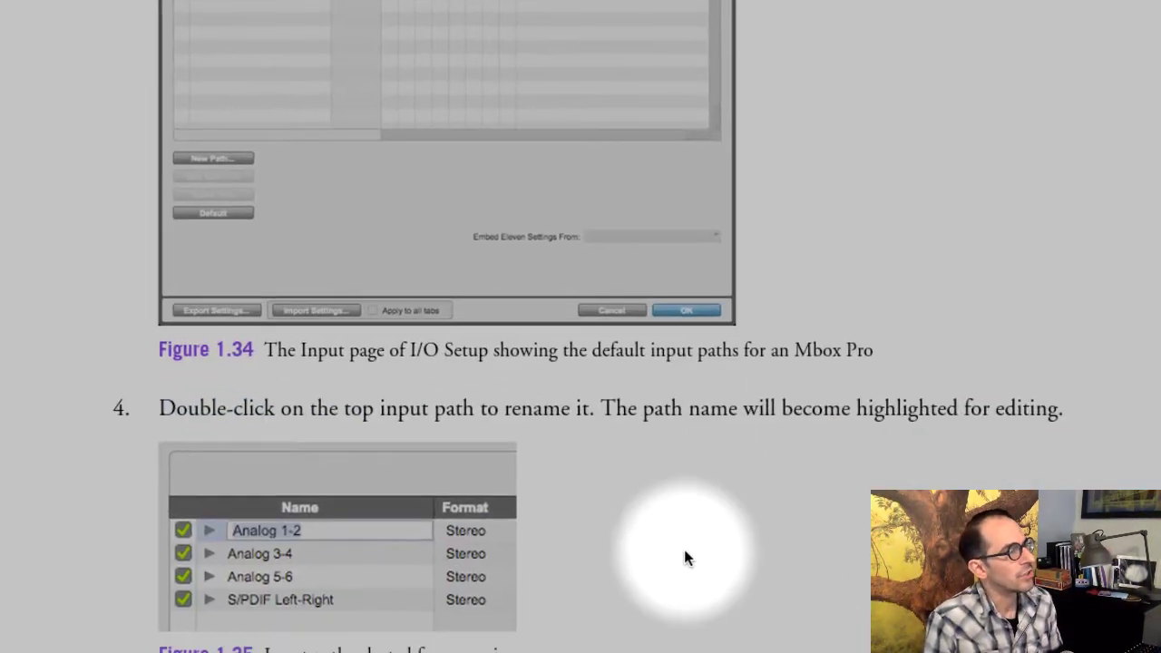
Step: Follow the guide's renaming instruction and rename the Built-in Microphone 1-2 input path as Custom 1-2
scroll(674, 512, "down", 5)
scroll(676, 525, "down", 5)
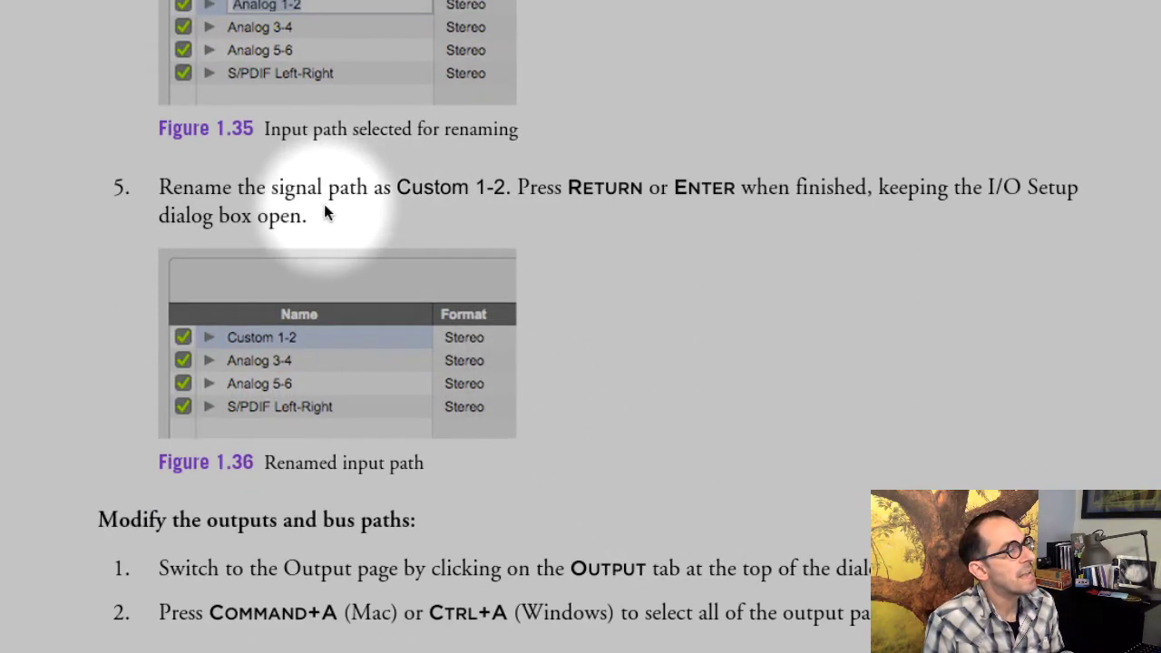
left_click_drag(397, 187, 975, 223)
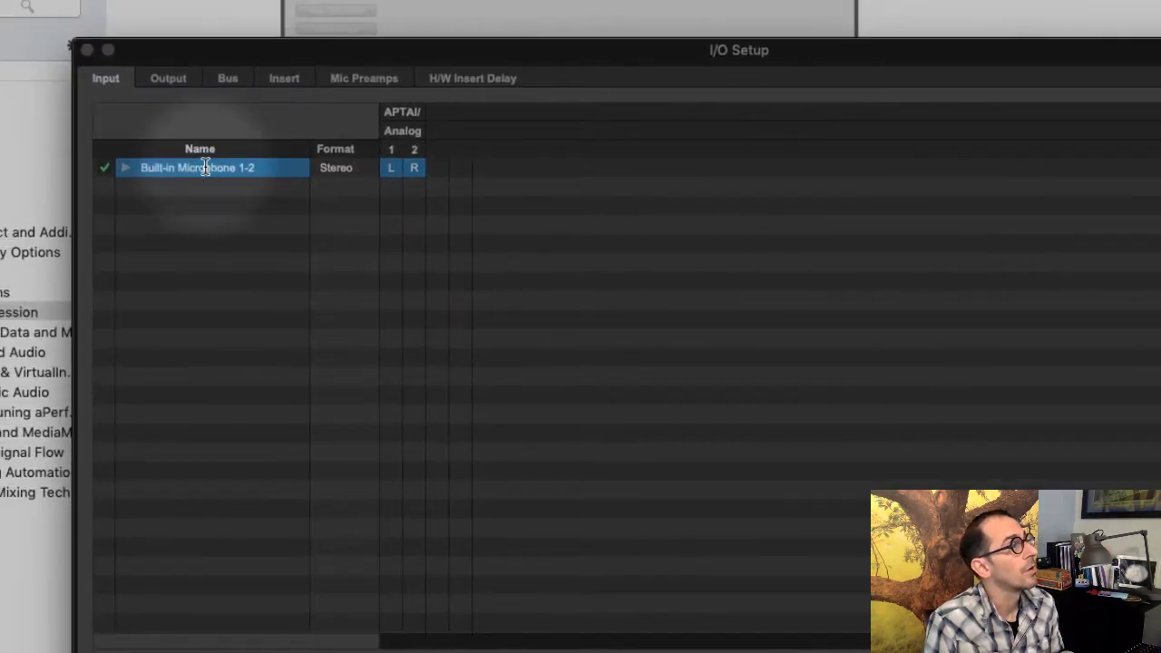
double_click(205, 167)
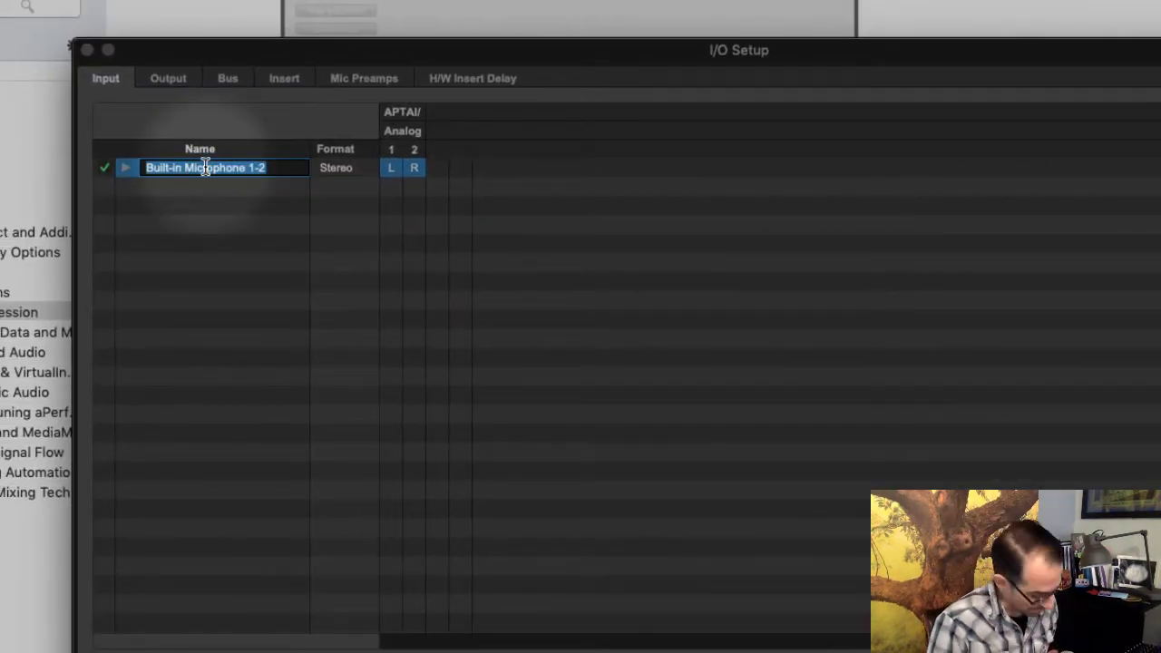
type("Custom 1")
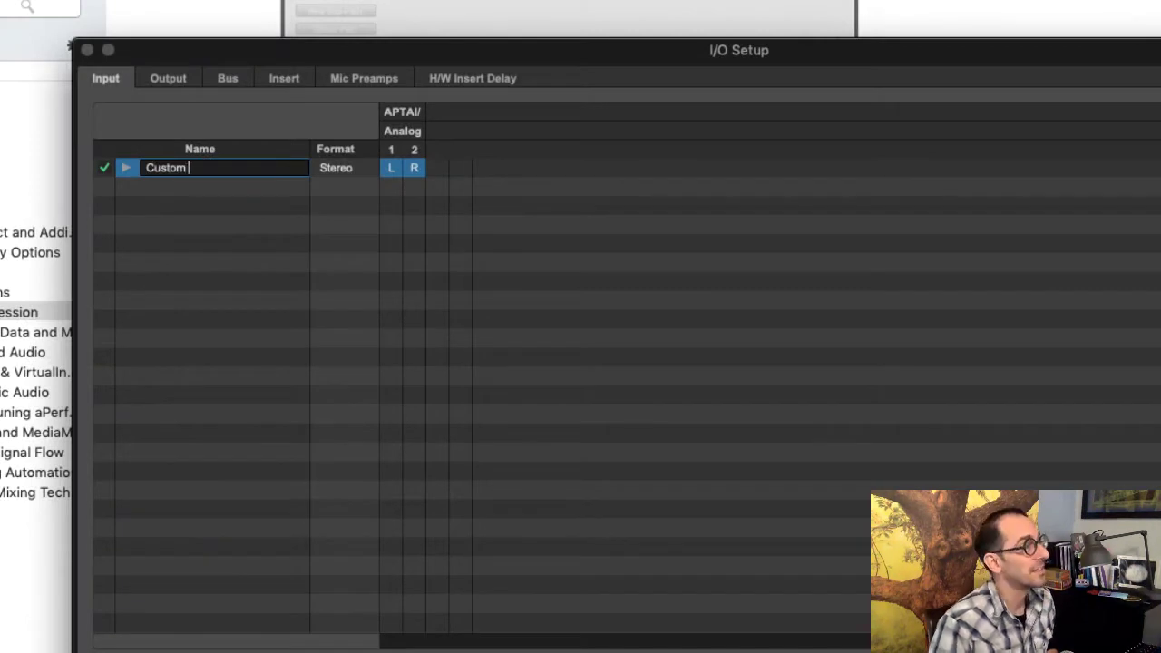
type("-2")
key("Return")
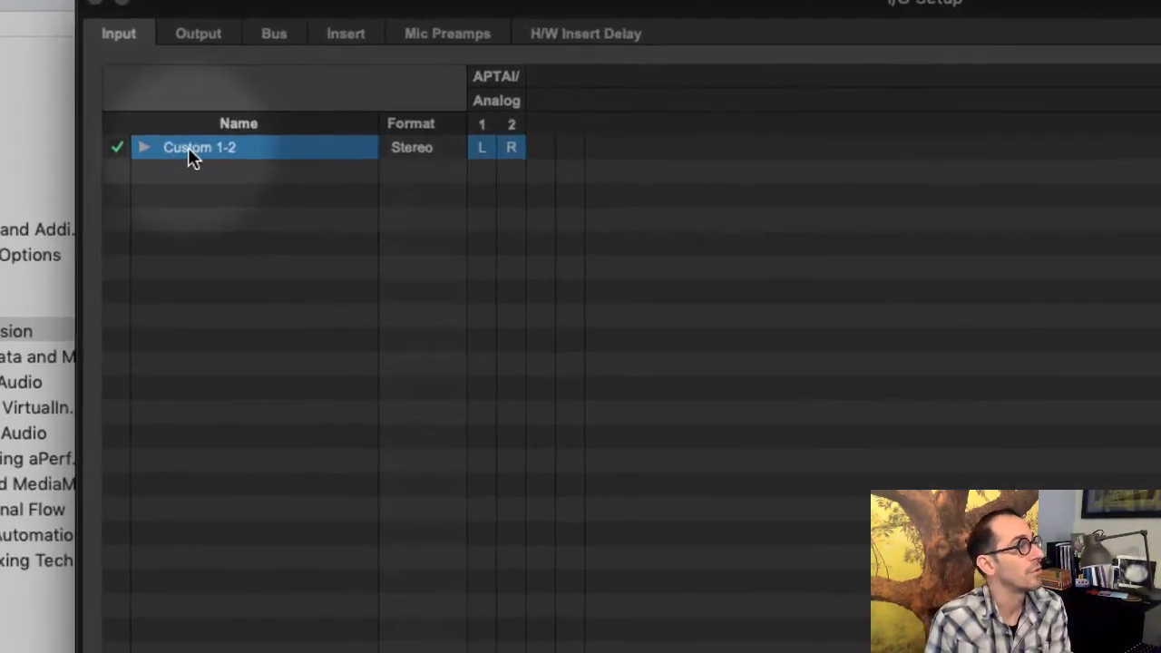
Step: Try out "lavalier stereo" as a descriptive name for the stereo input path
double_click(188, 154)
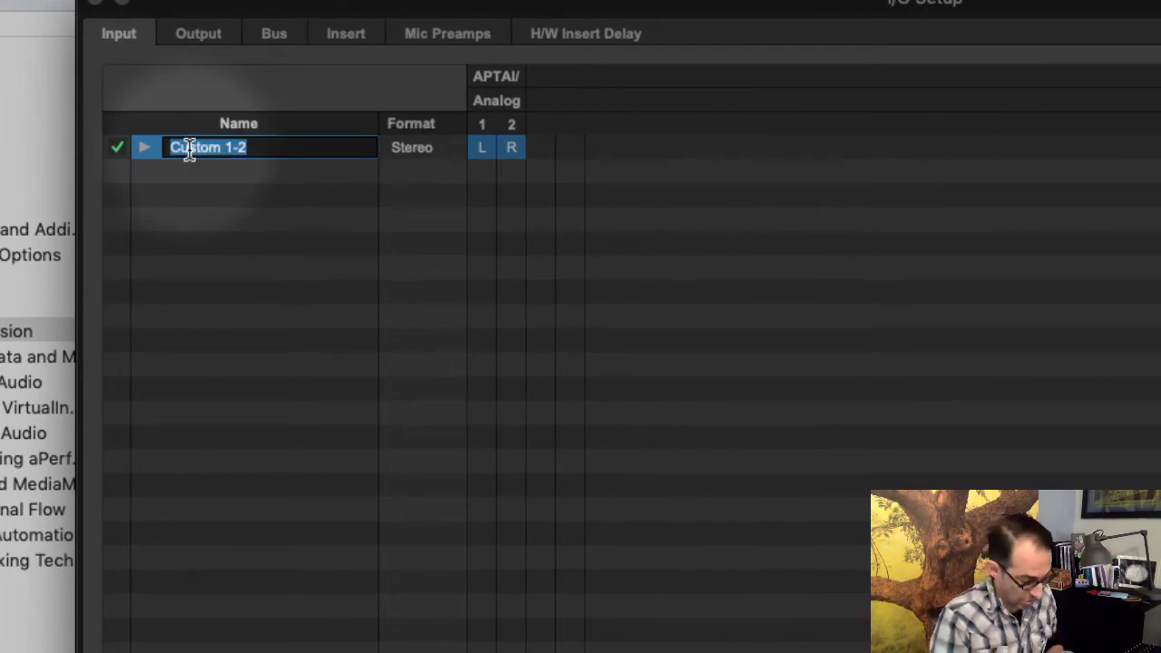
type("las")
key("BackSpace")
key("BackSpace")
key("BackSpace")
type("E")
key("BackSpace")
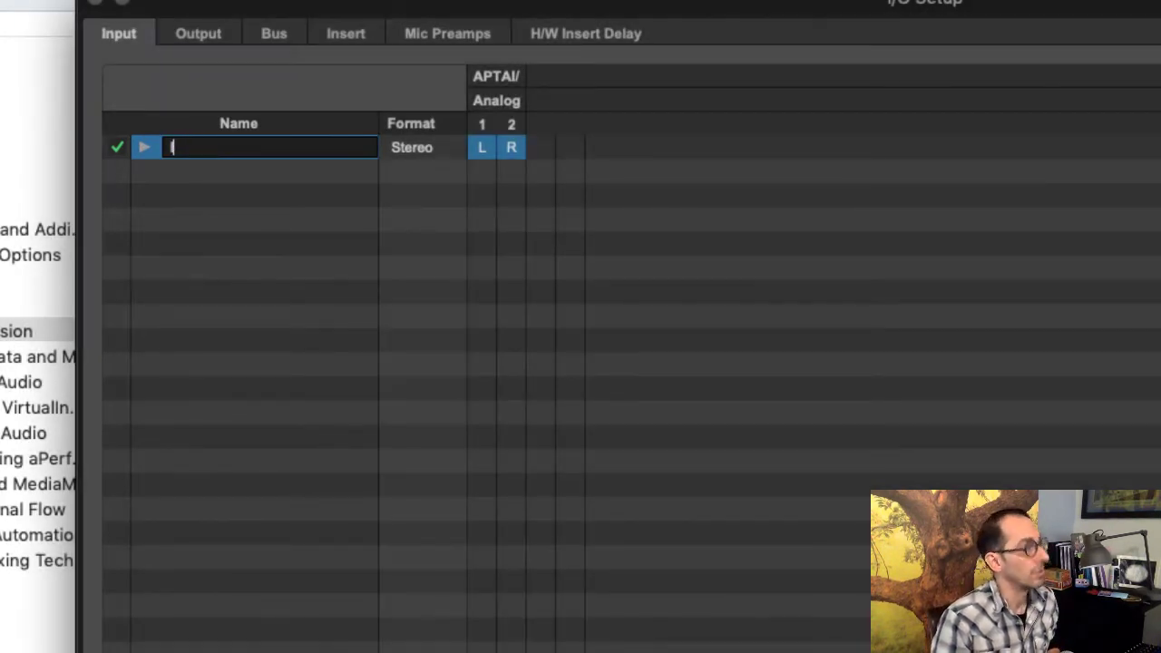
type("lava")
key("BackSpace")
key("BackSpace")
key("BackSpace")
key("BackSpace")
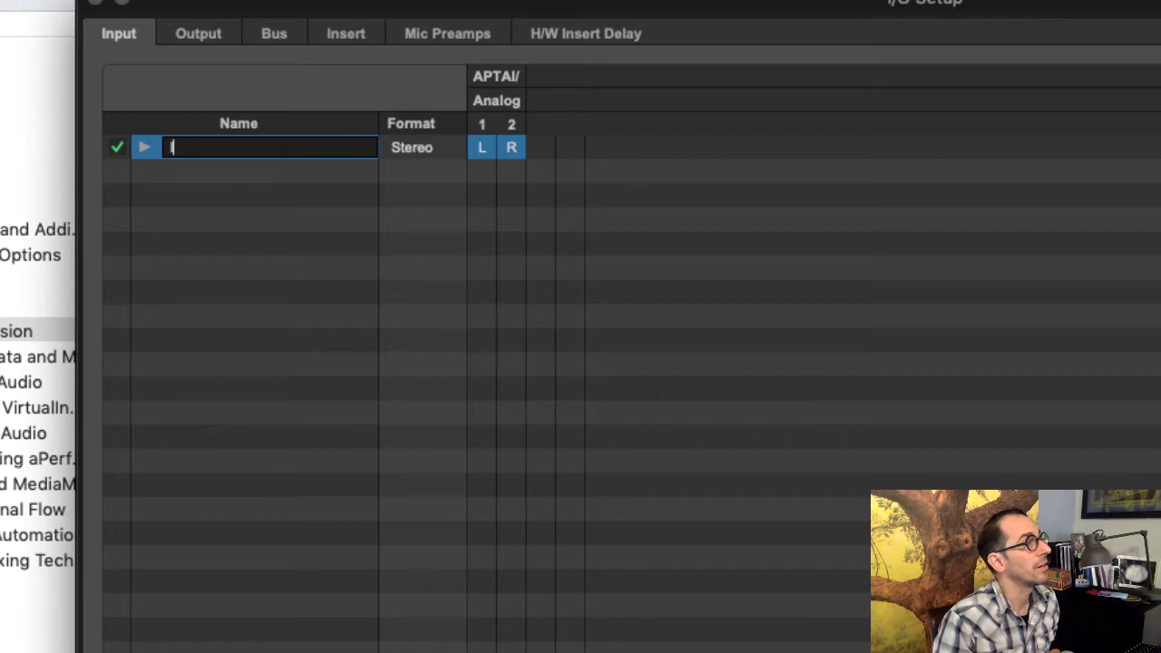
type("lavalier ")
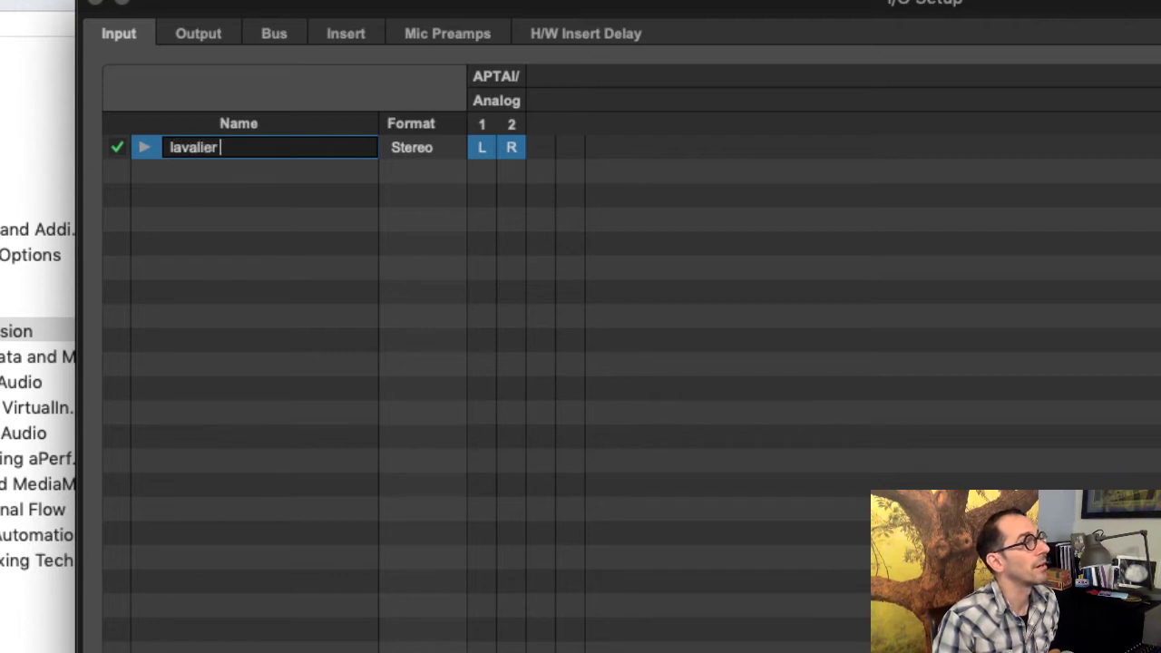
type("stereo")
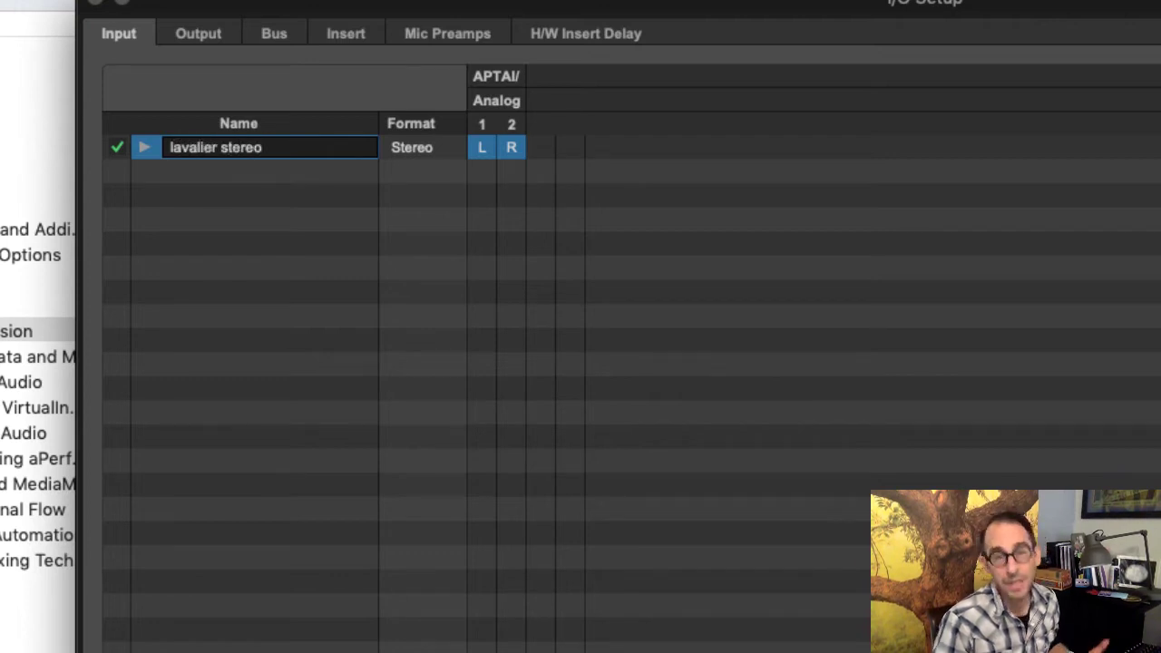
Step: Replace the example name of the stereo input path with "dynamic mono"
key("BackSpace")
key("BackSpace")
key("BackSpace")
key("BackSpace")
key("BackSpace")
key("BackSpace")
key("BackSpace")
key("BackSpace")
key("BackSpace")
key("BackSpace")
key("BackSpace")
key("BackSpace")
key("BackSpace")
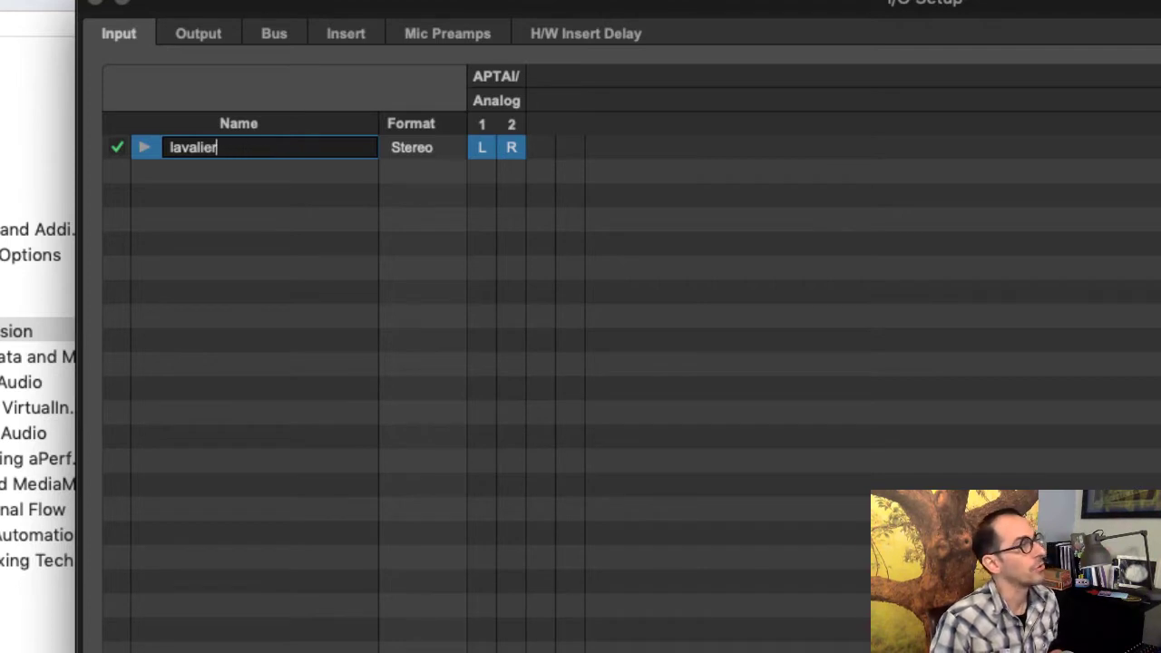
key("BackSpace")
key("BackSpace")
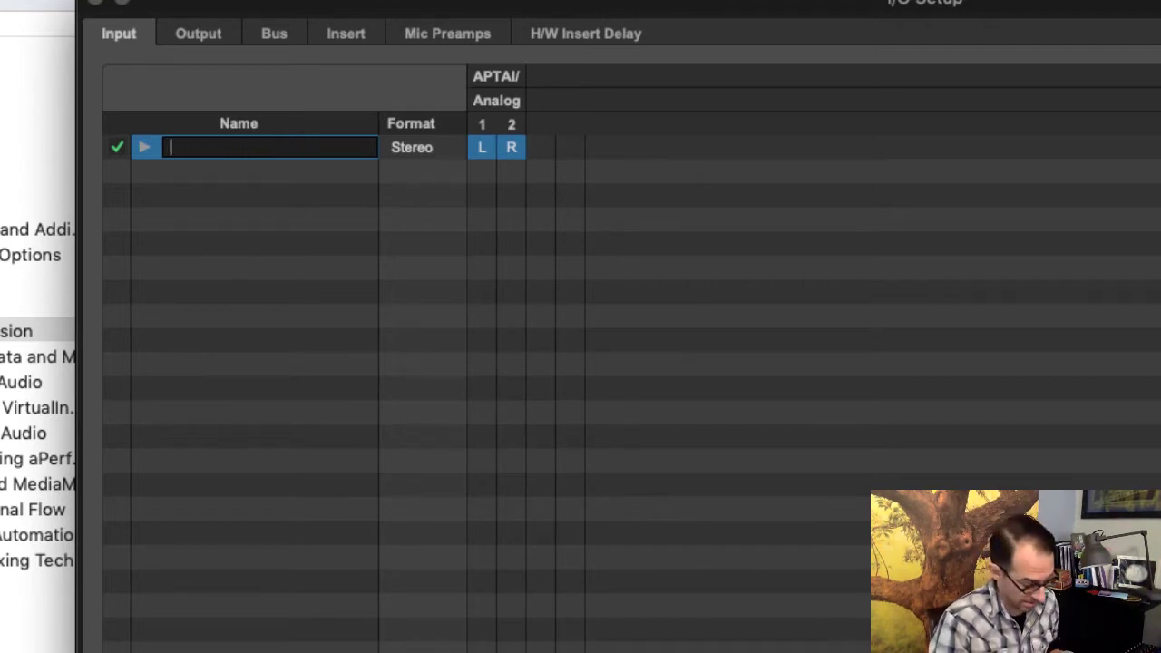
type("dn")
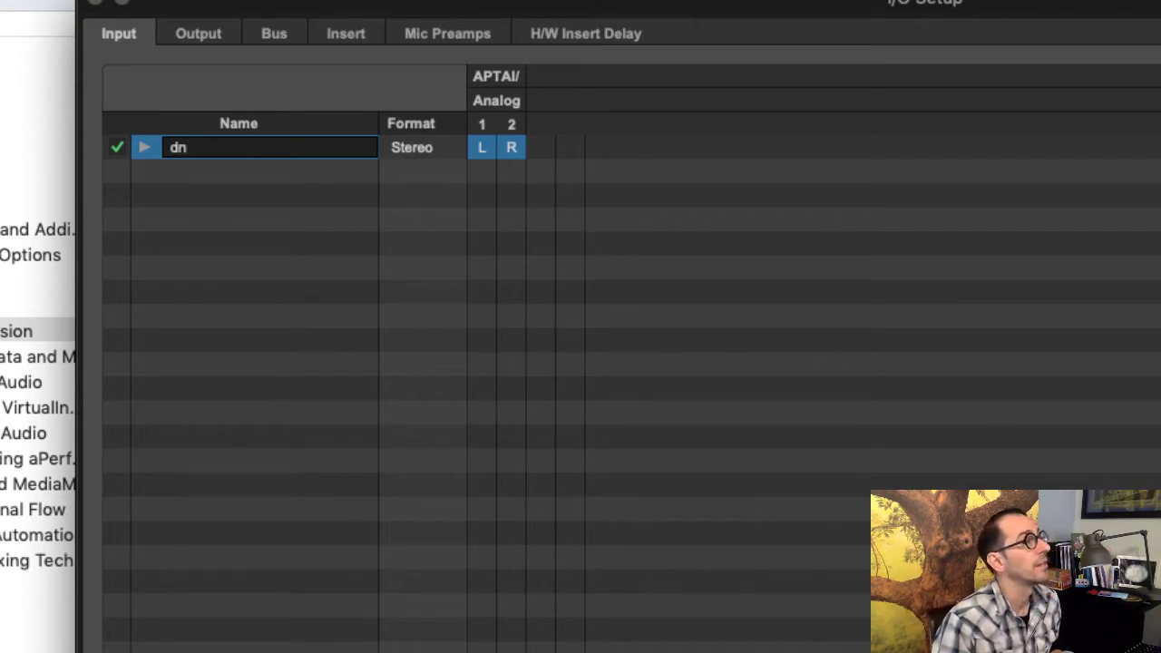
key("BackSpace")
type("ynamic mono")
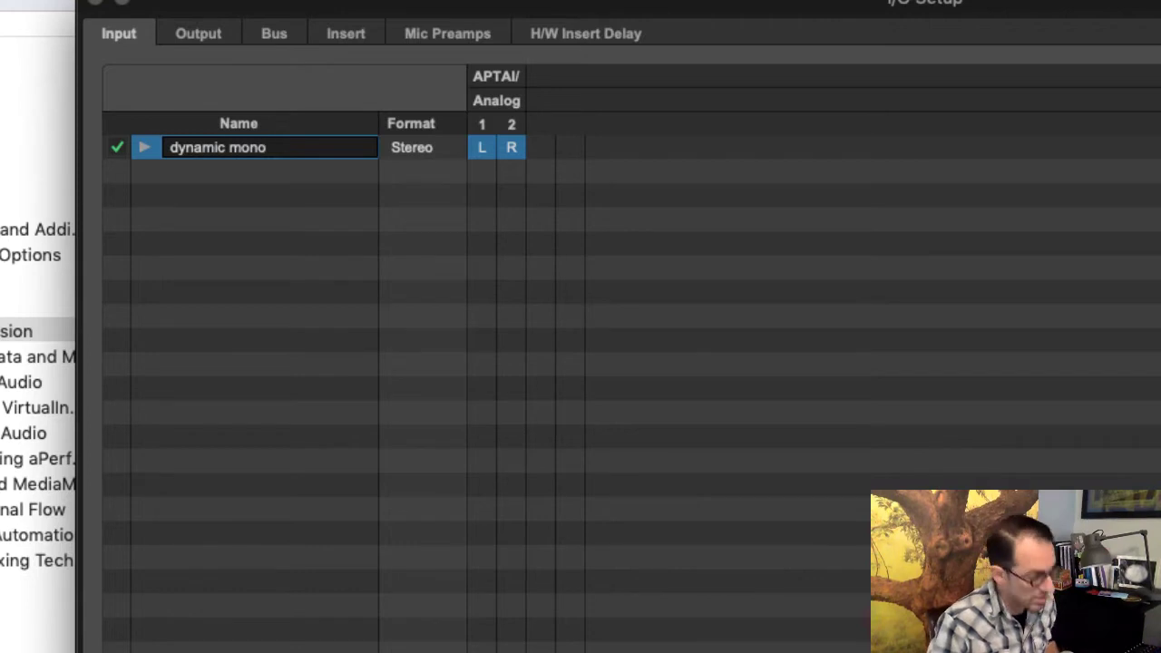
Step: Set the stereo input path's name to custom 1-2
key("Tab")
type("custom 1-")
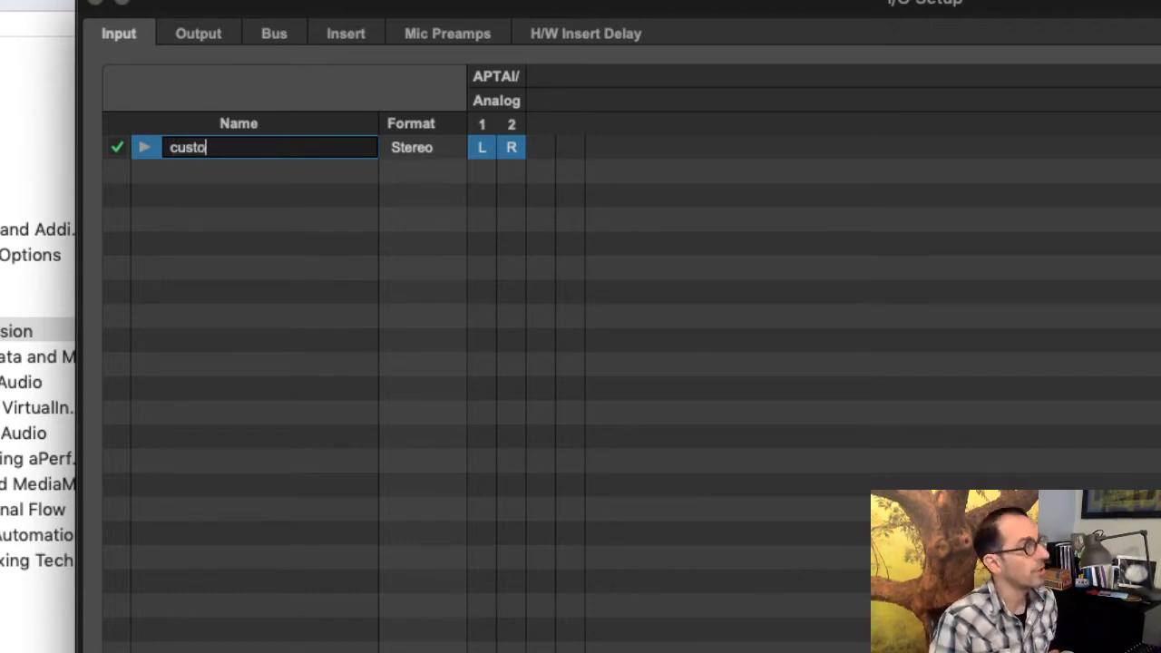
type("2")
key("Return")
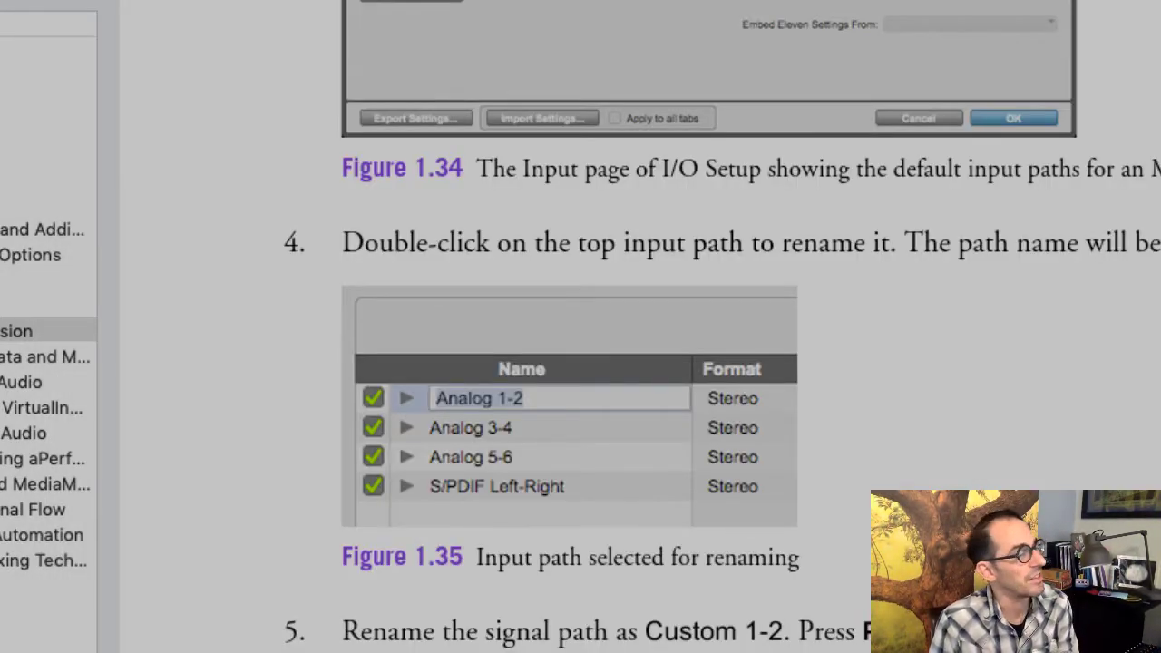
Step: Read the guide's section on modifying the outputs and bus paths, including how to delete the output paths
scroll(581, 363, "down", 5)
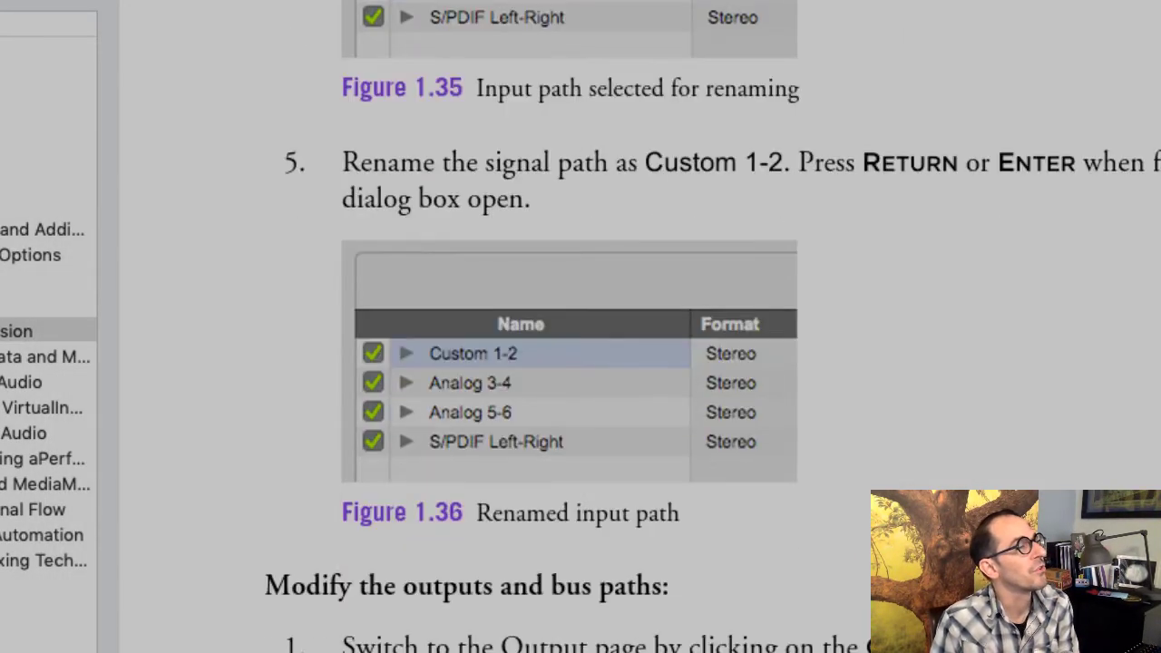
scroll(697, 383, "down", 5)
left_click_drag(322, 118, 576, 118)
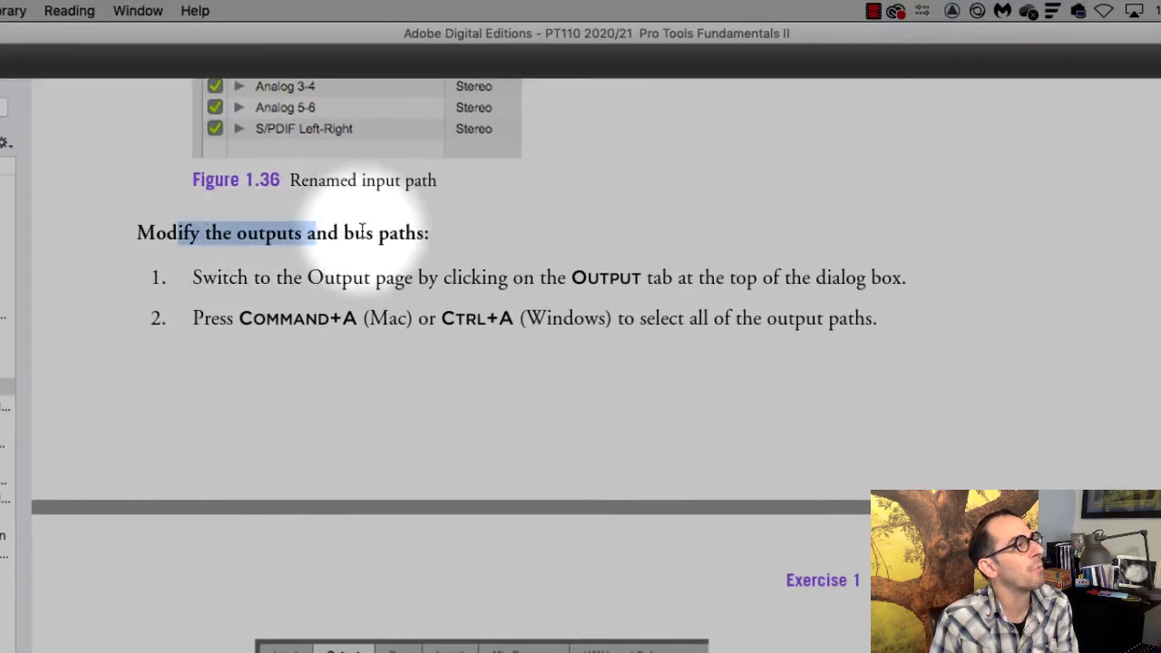
left_click_drag(362, 232, 888, 318)
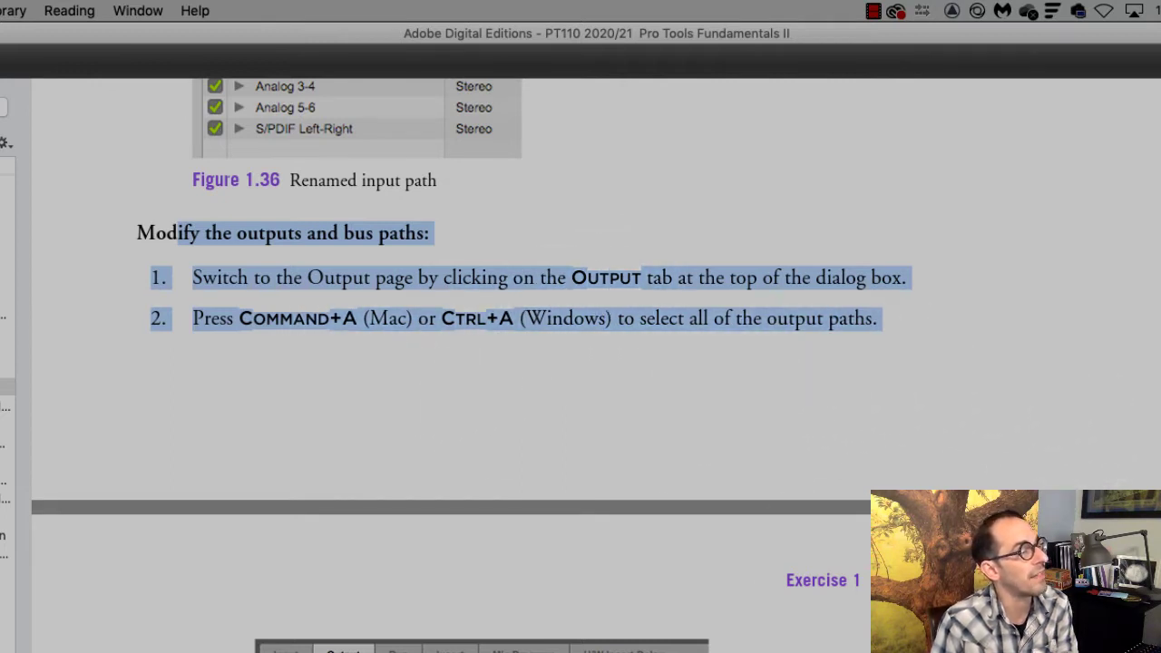
scroll(581, 363, "down", 2)
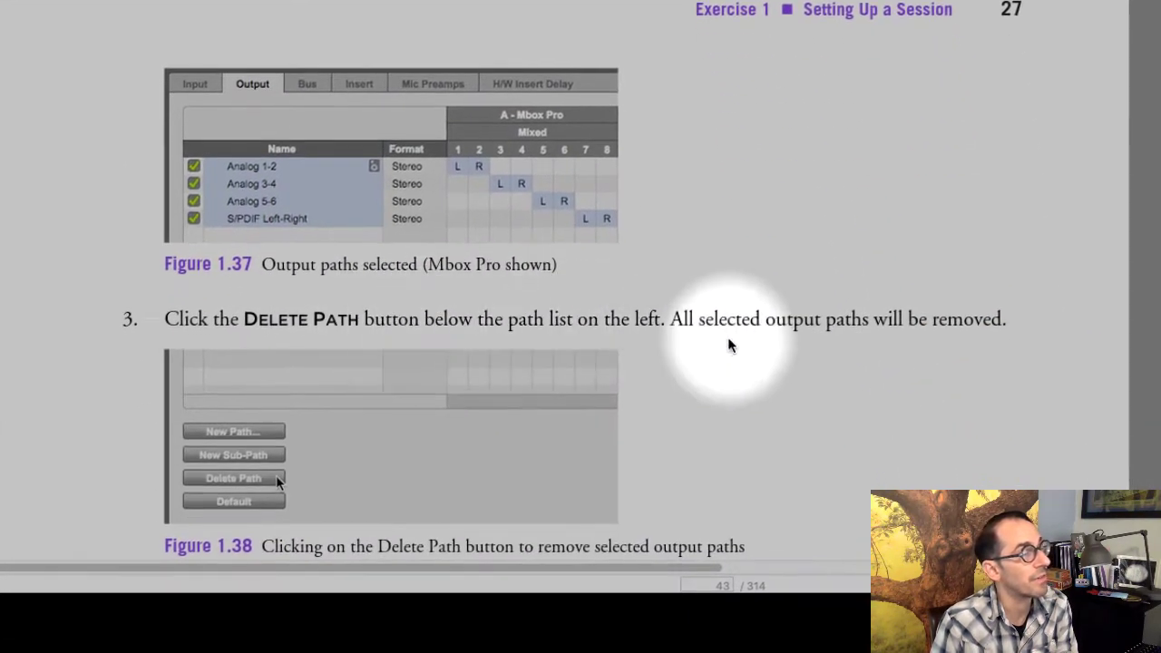
scroll(746, 345, "down", 3)
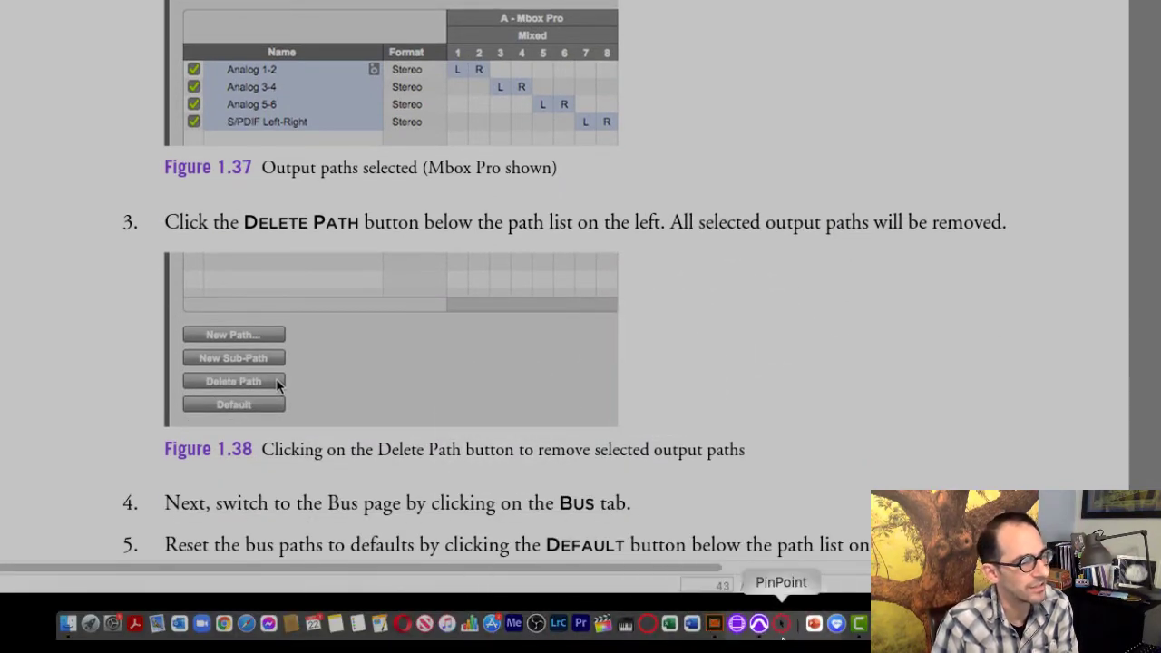
Step: Switch to the Pro Tools I/O Setup, delete the Built-in Output 1-2 path following the guide, and compare the Input and Output pages
left_click(777, 626)
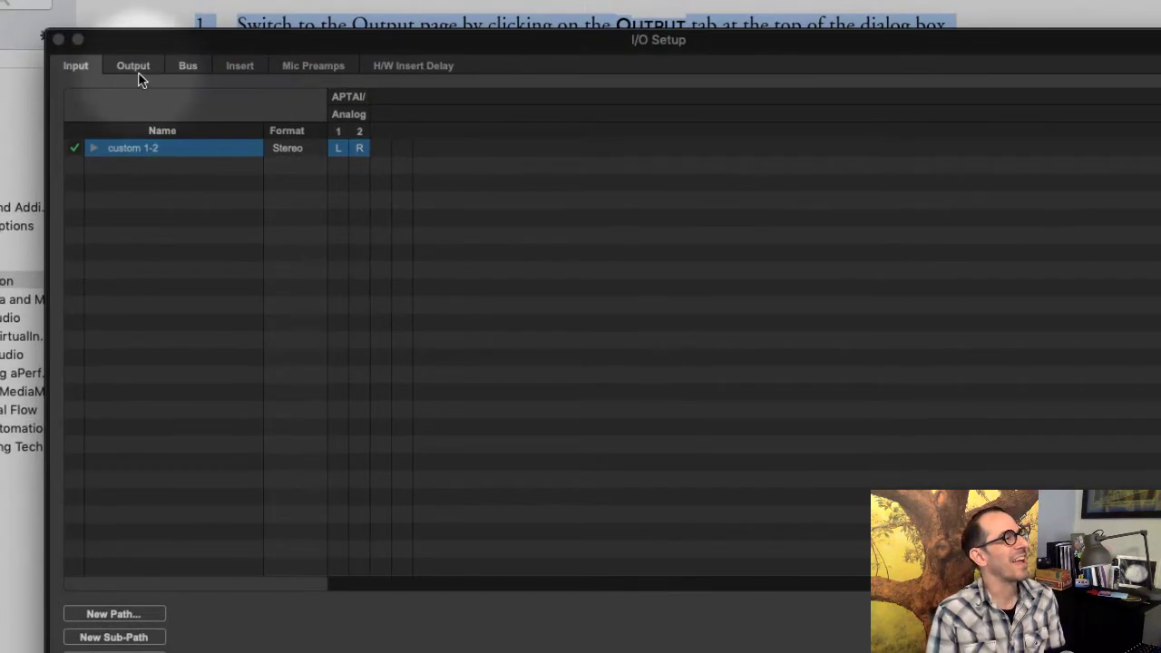
left_click(136, 69)
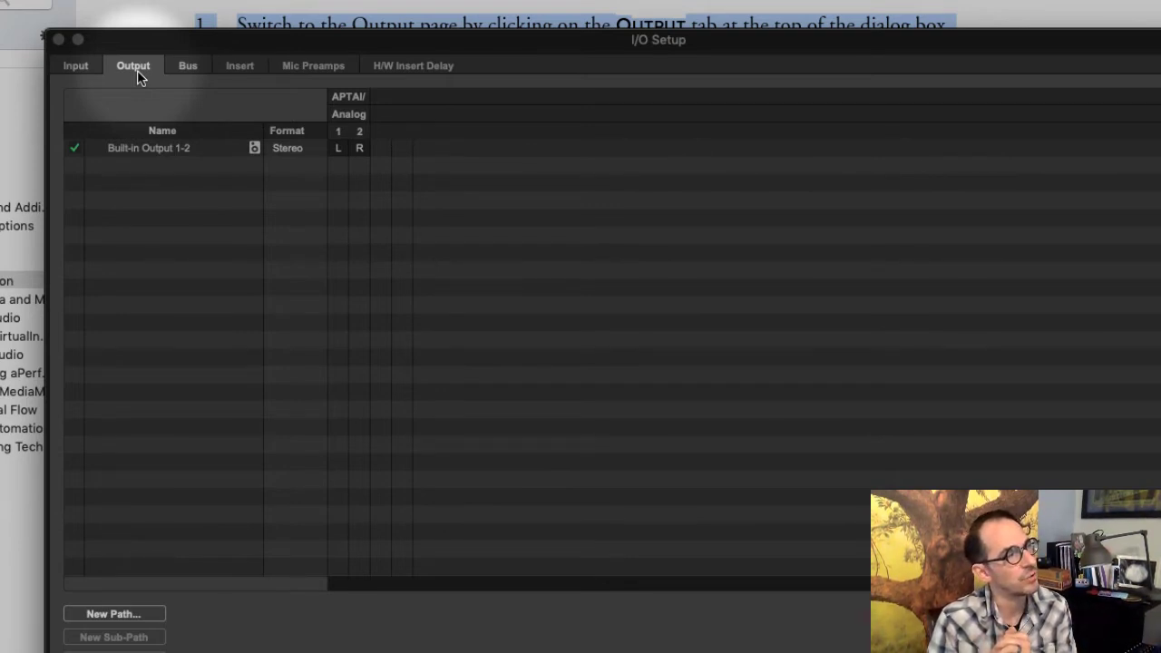
left_click(130, 152)
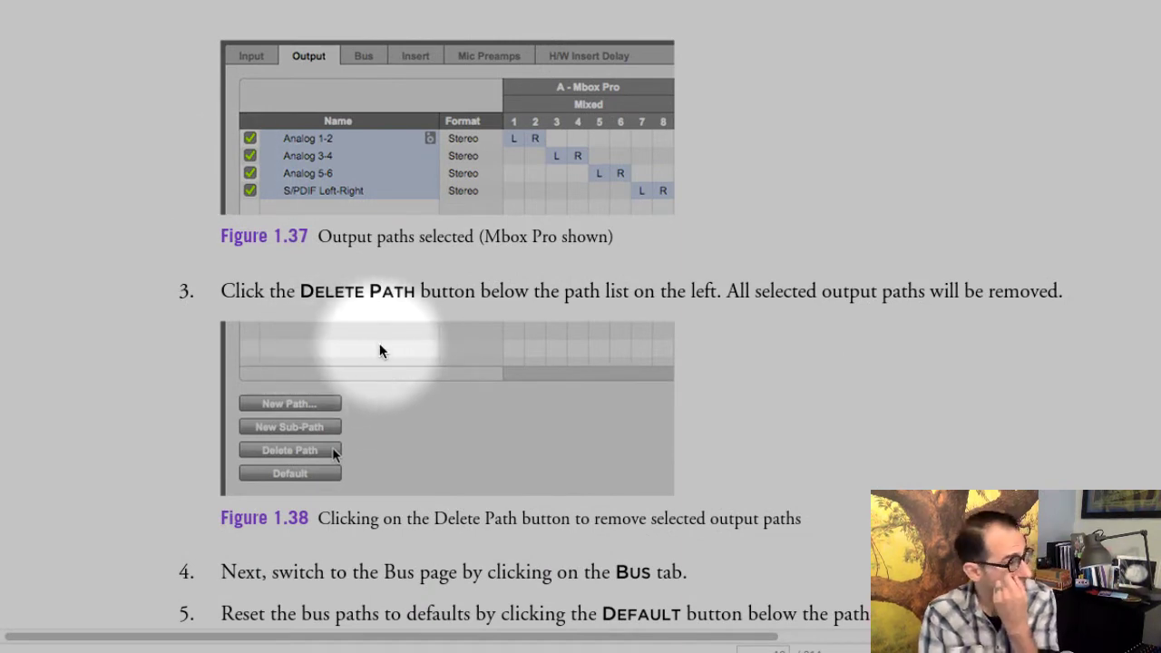
scroll(535, 266, "down", 5)
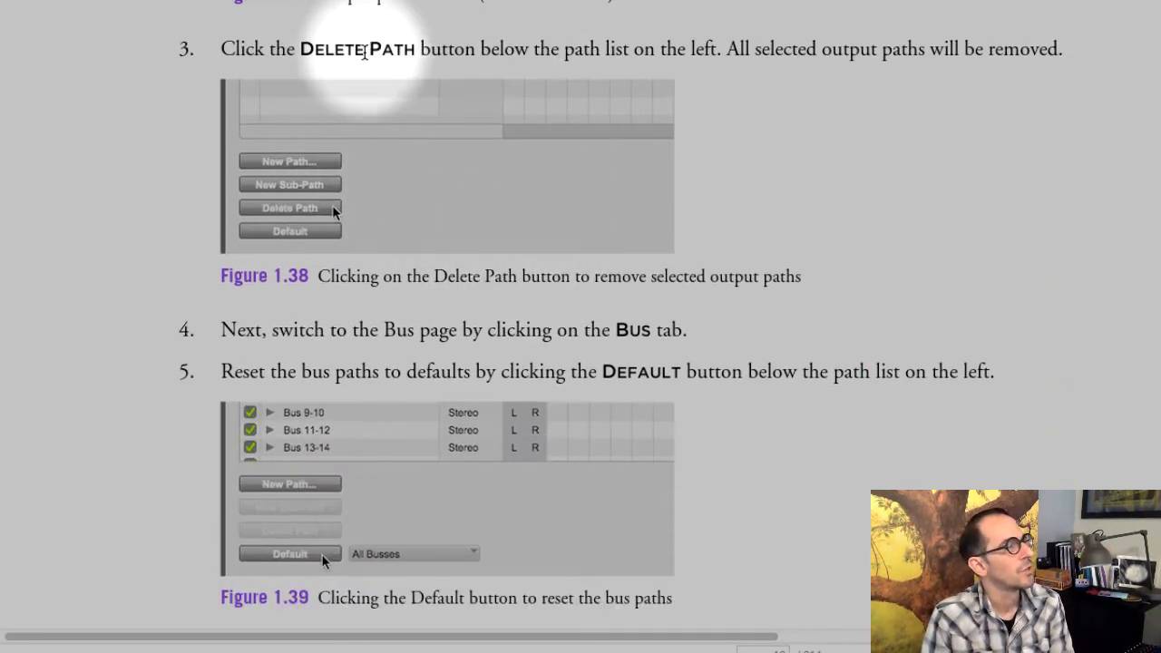
left_click_drag(334, 51, 814, 72)
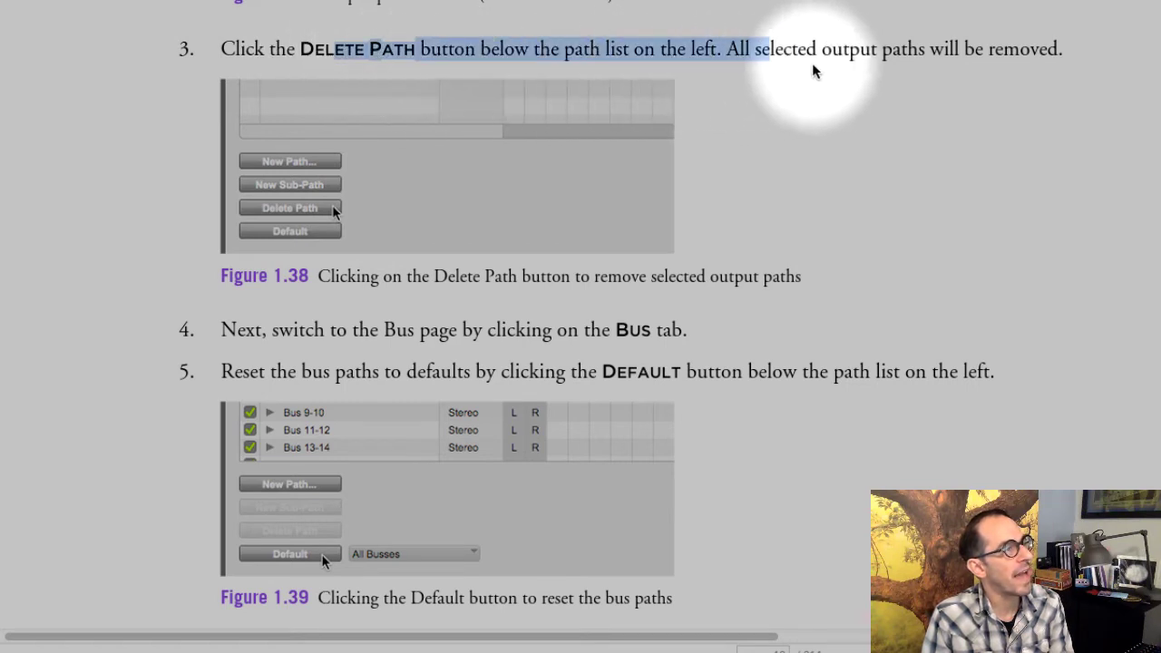
left_click_drag(247, 331, 689, 331)
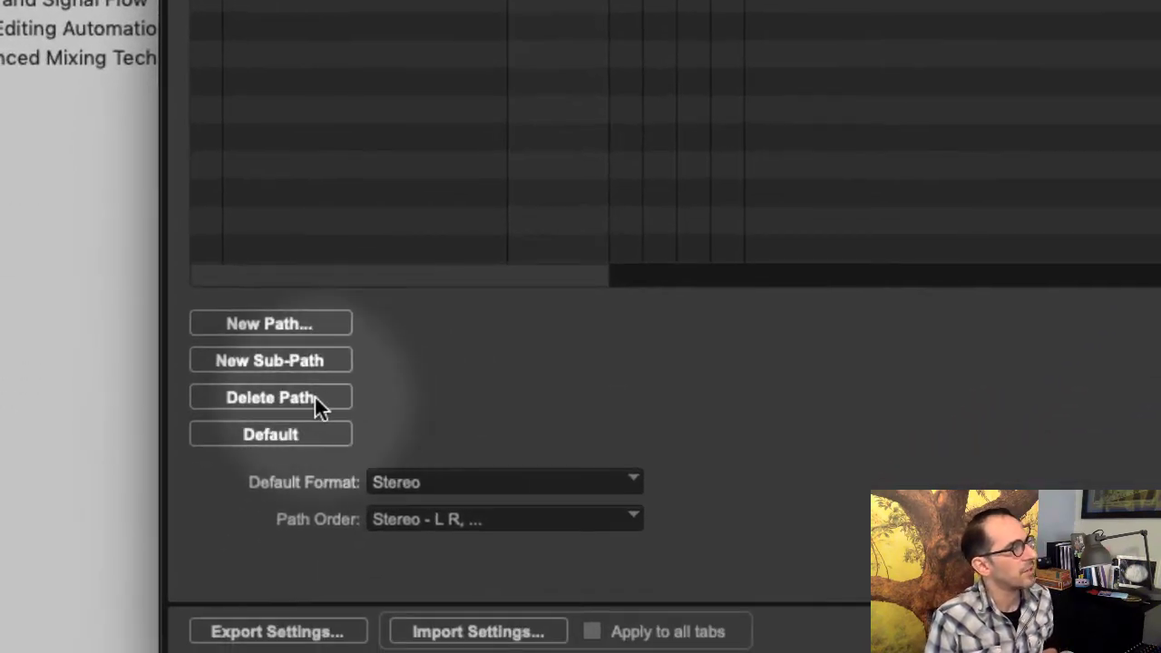
left_click(308, 399)
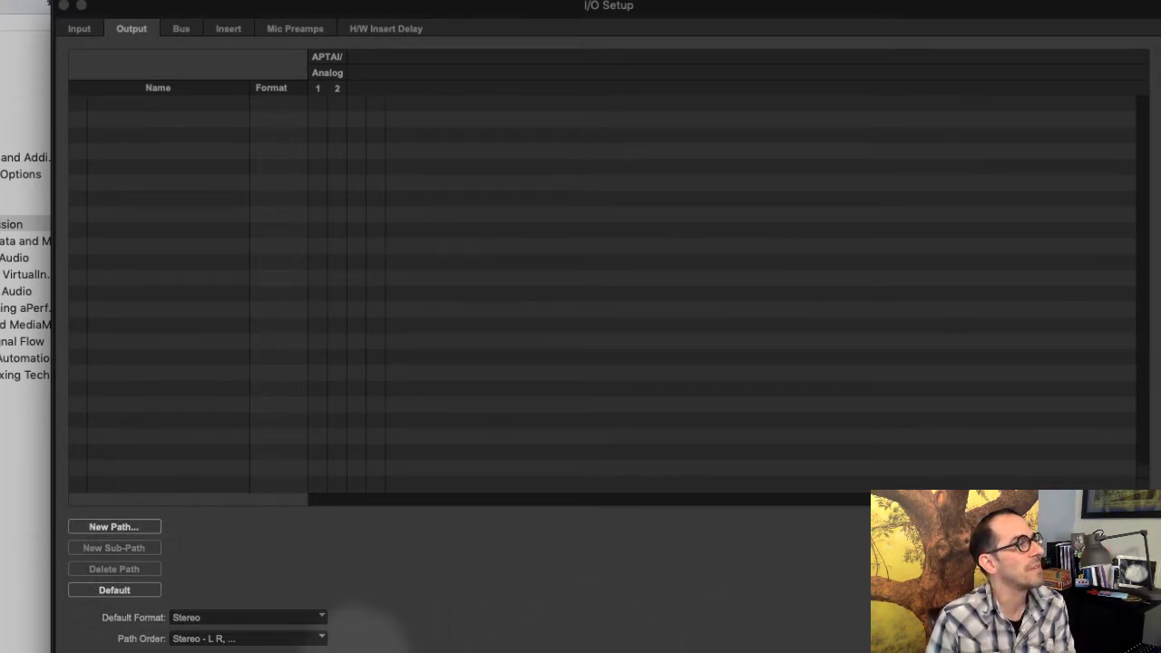
left_click(79, 29)
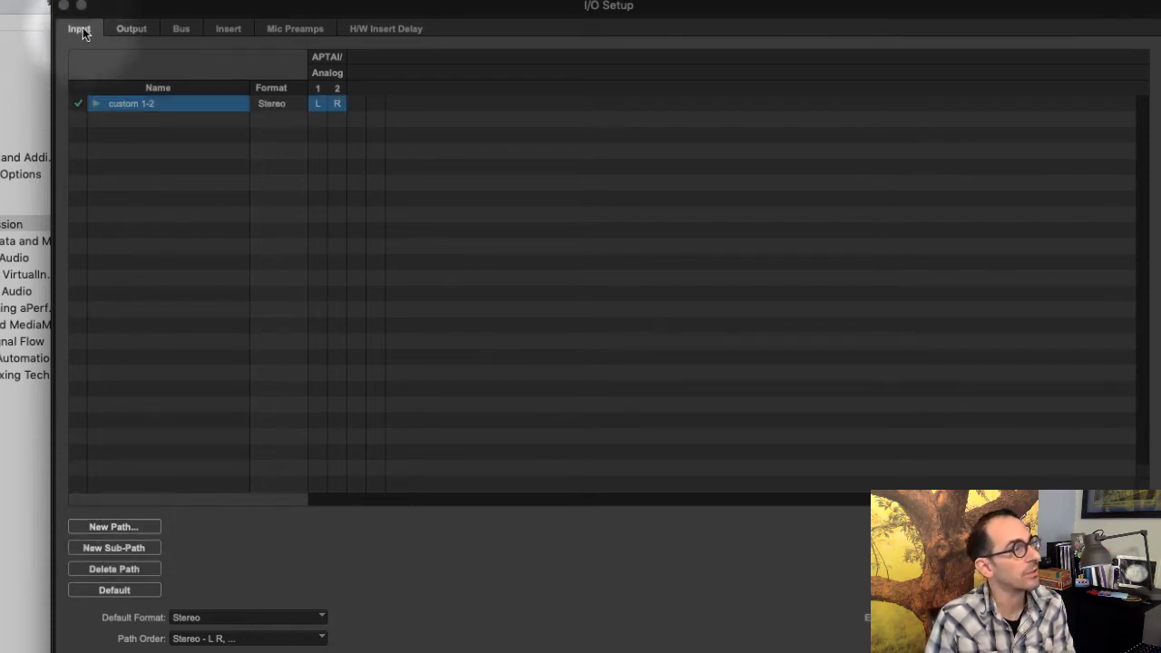
left_click(131, 30)
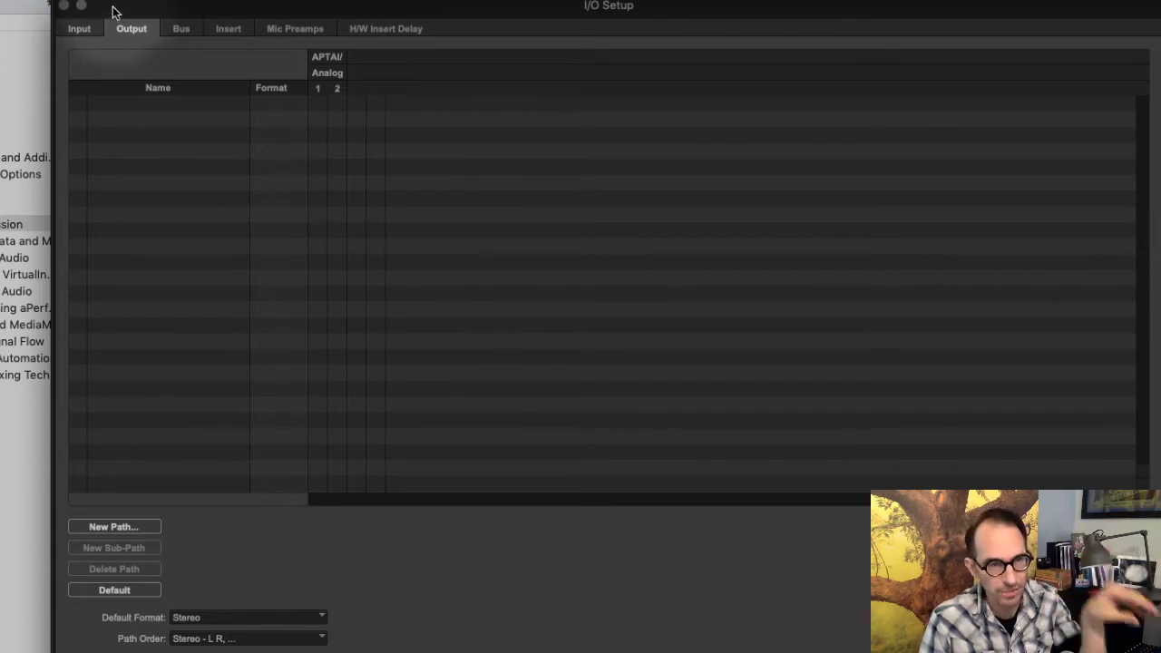
Step: Read the guide's instructions for the bus paths and reset all busses to their defaults on the I/O Setup's Bus page
key("super+Tab")
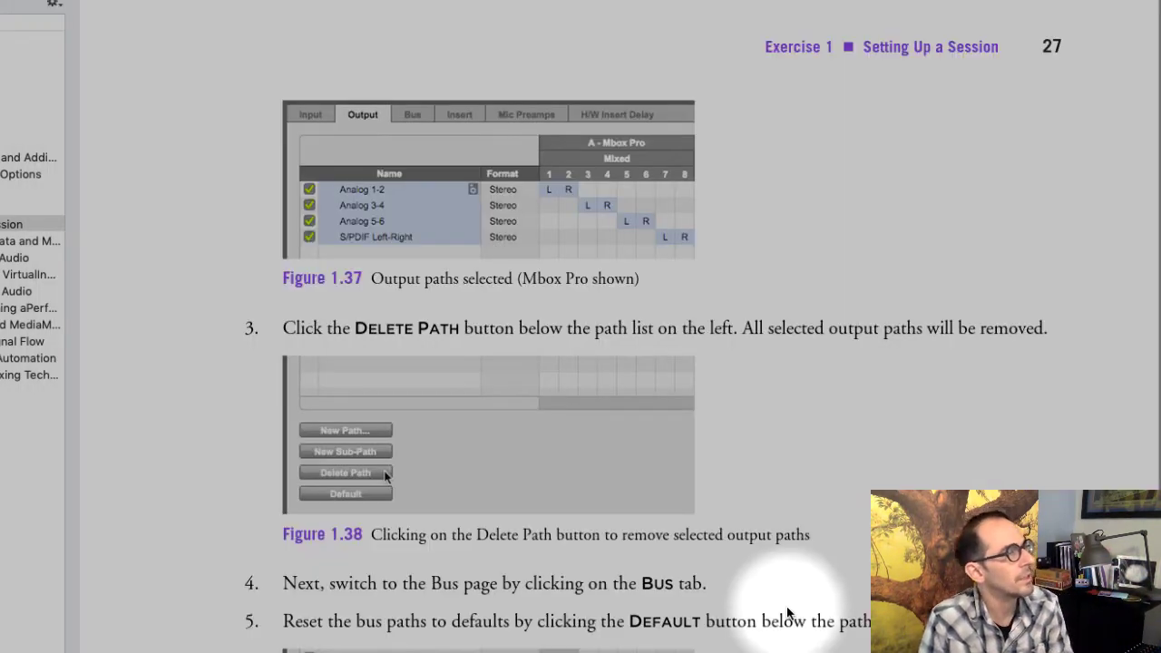
scroll(784, 606, "down", 4)
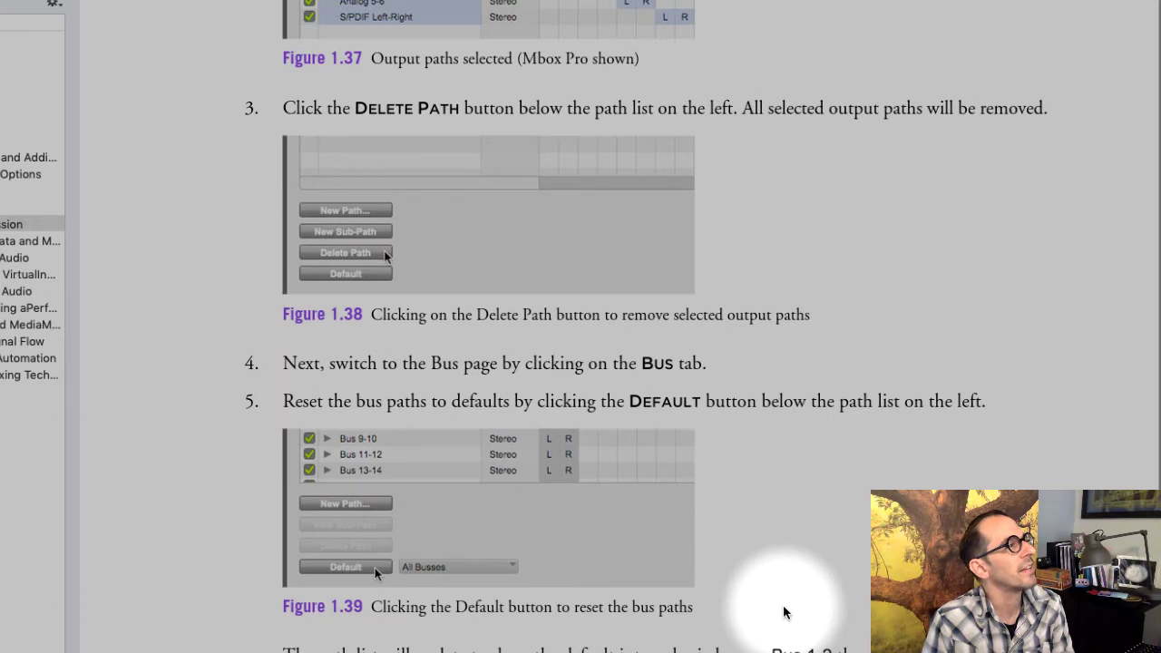
scroll(784, 612, "down", 4)
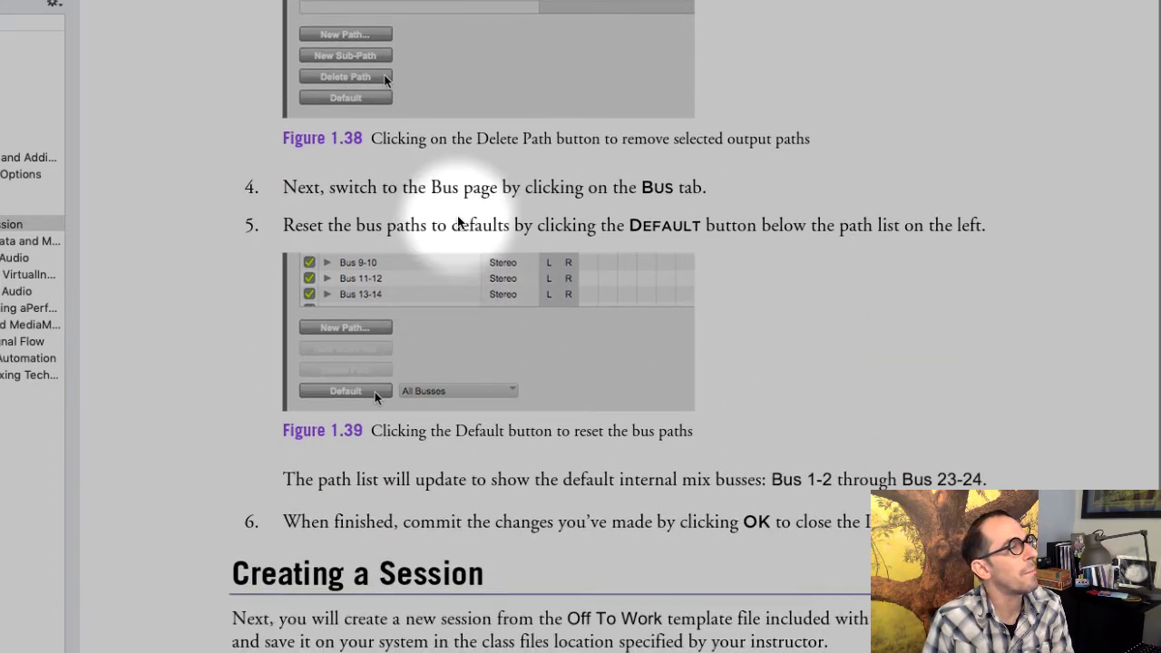
left_click_drag(481, 187, 734, 184)
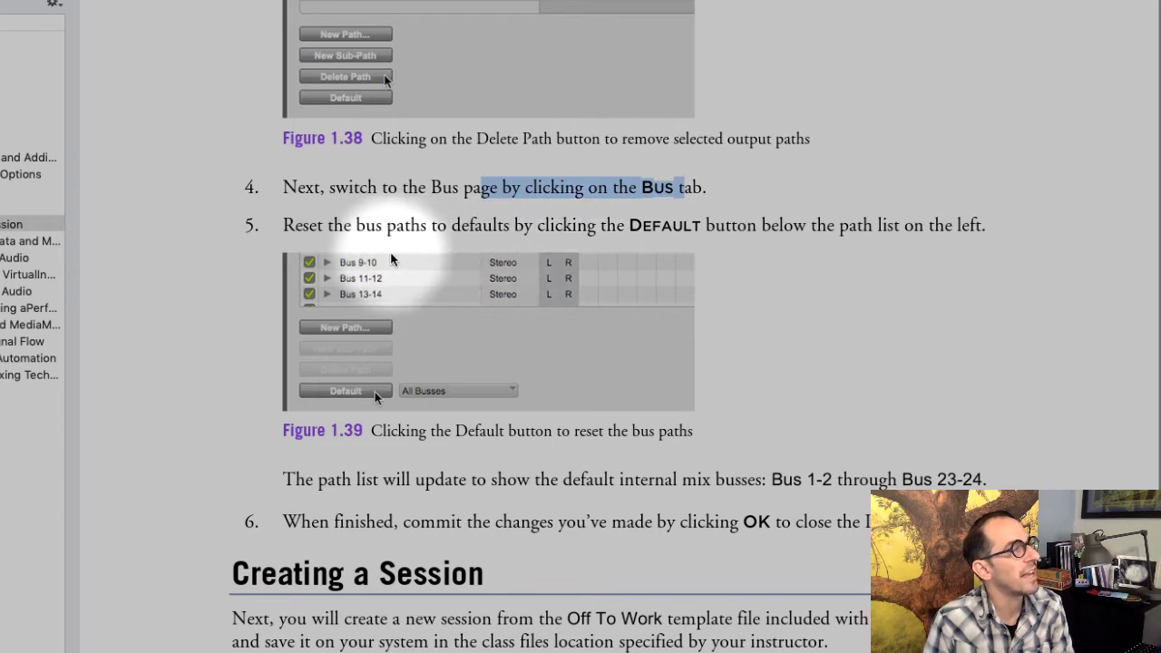
left_click_drag(345, 225, 987, 232)
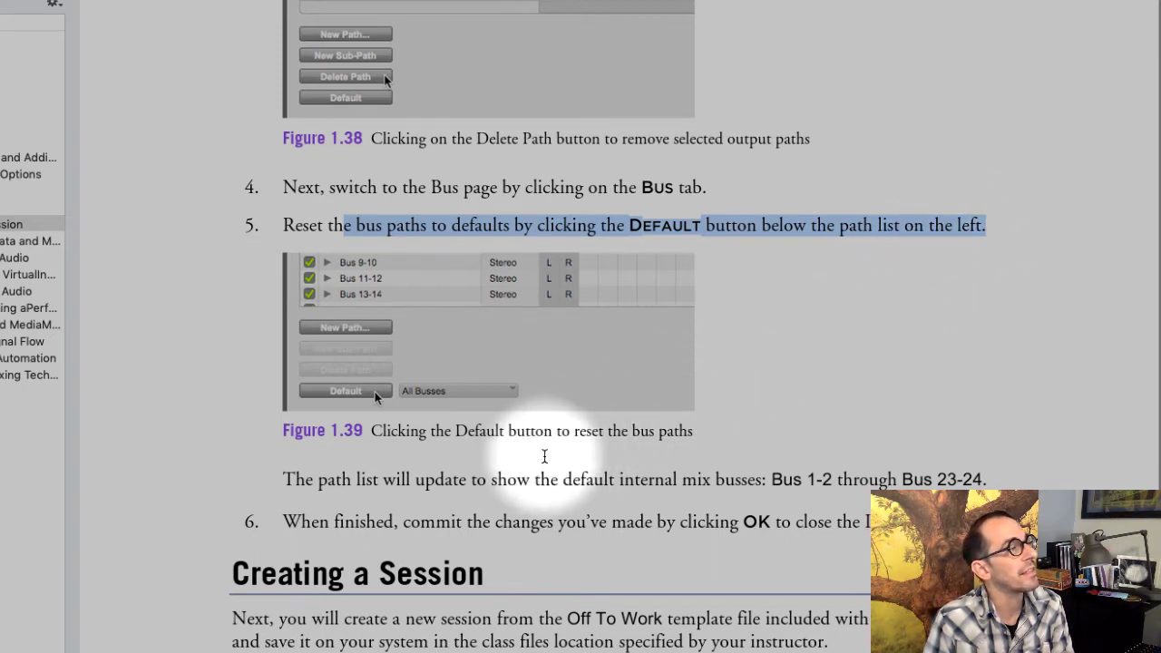
left_click_drag(318, 480, 988, 480)
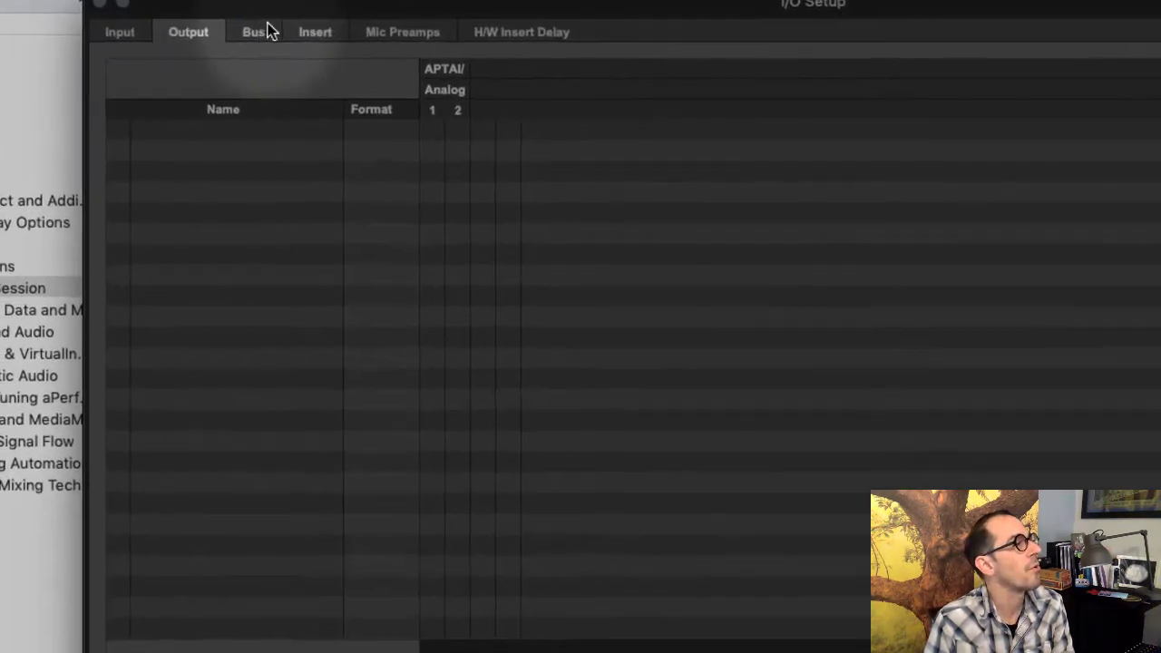
left_click(251, 37)
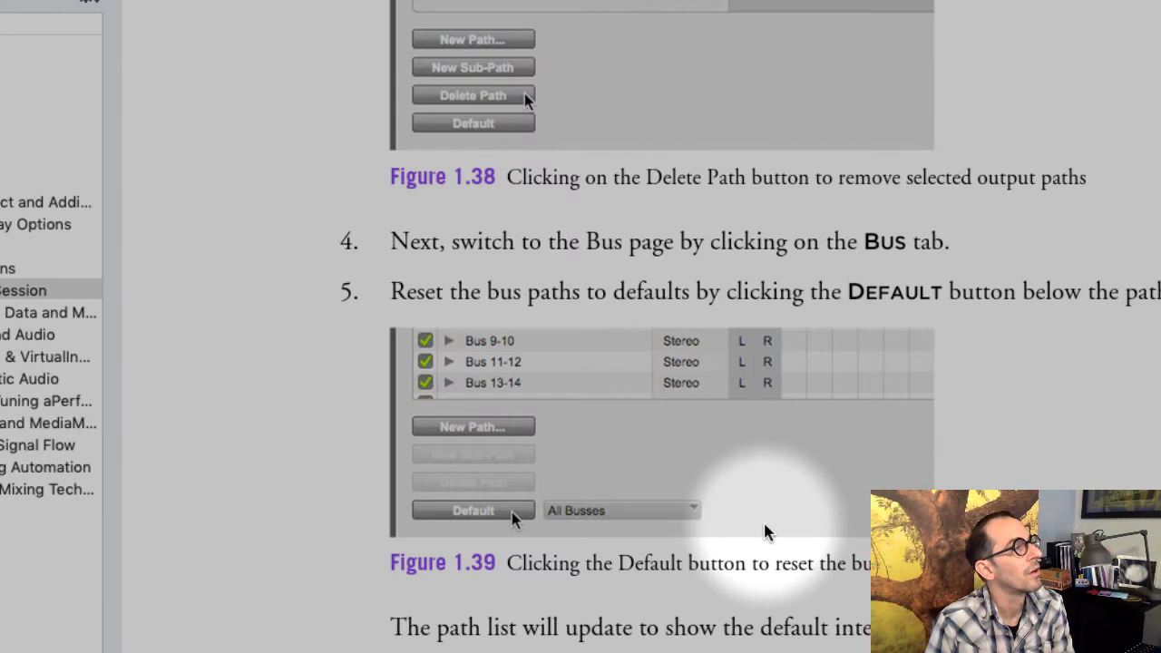
scroll(764, 533, "up", 2)
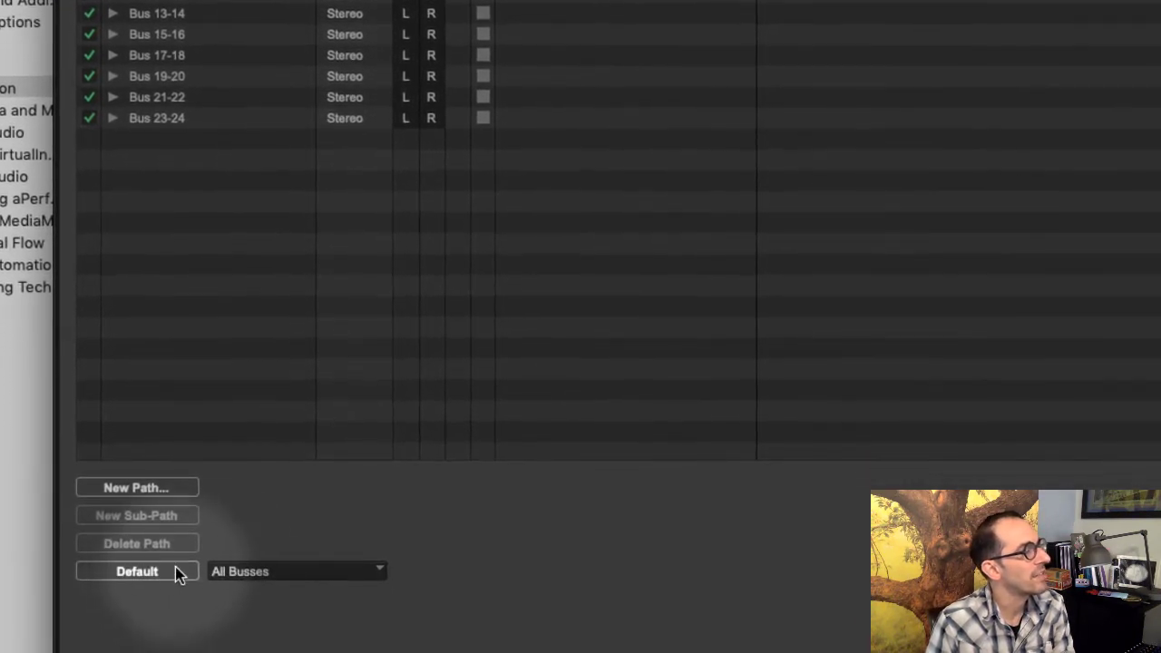
left_click(286, 571)
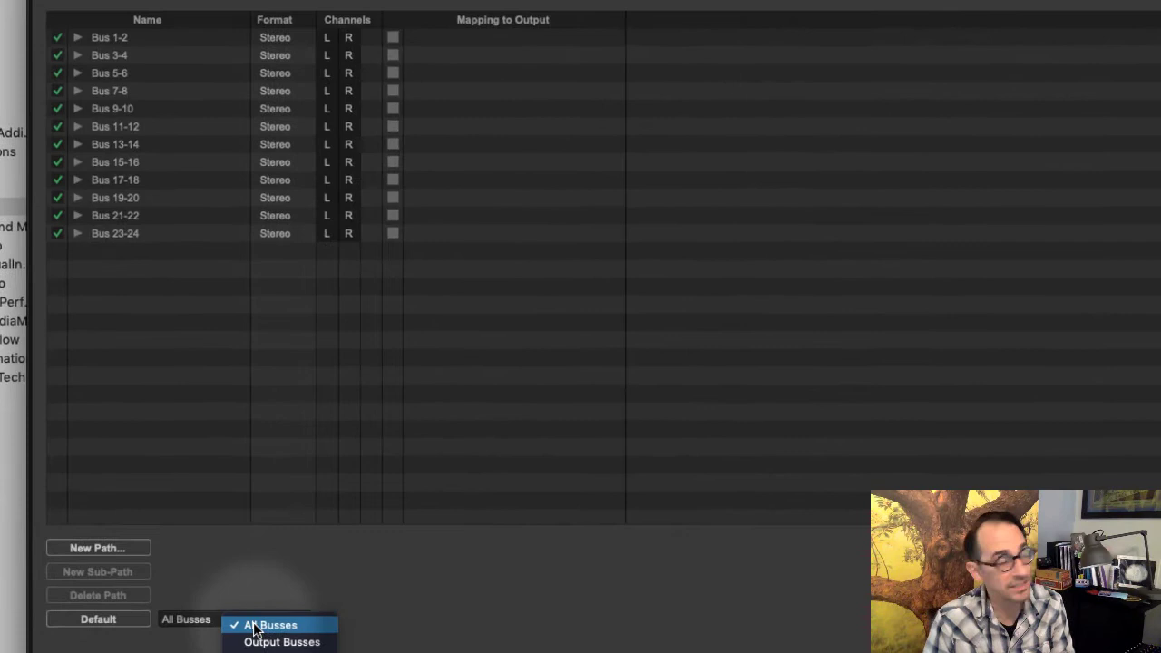
left_click(326, 578)
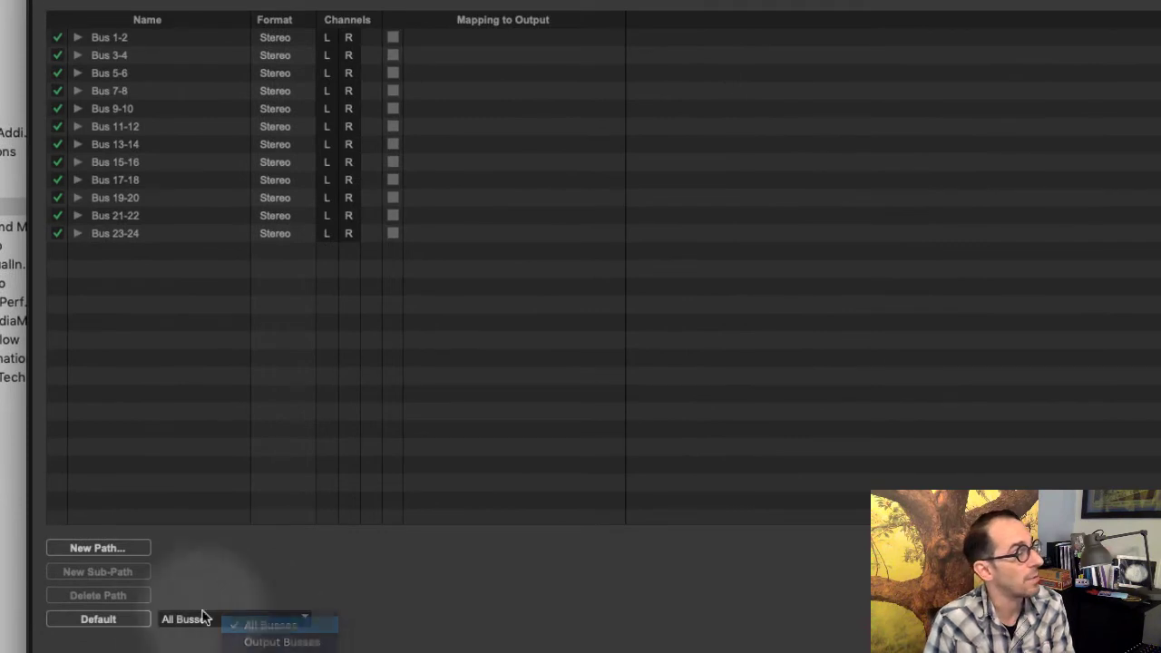
left_click(119, 618)
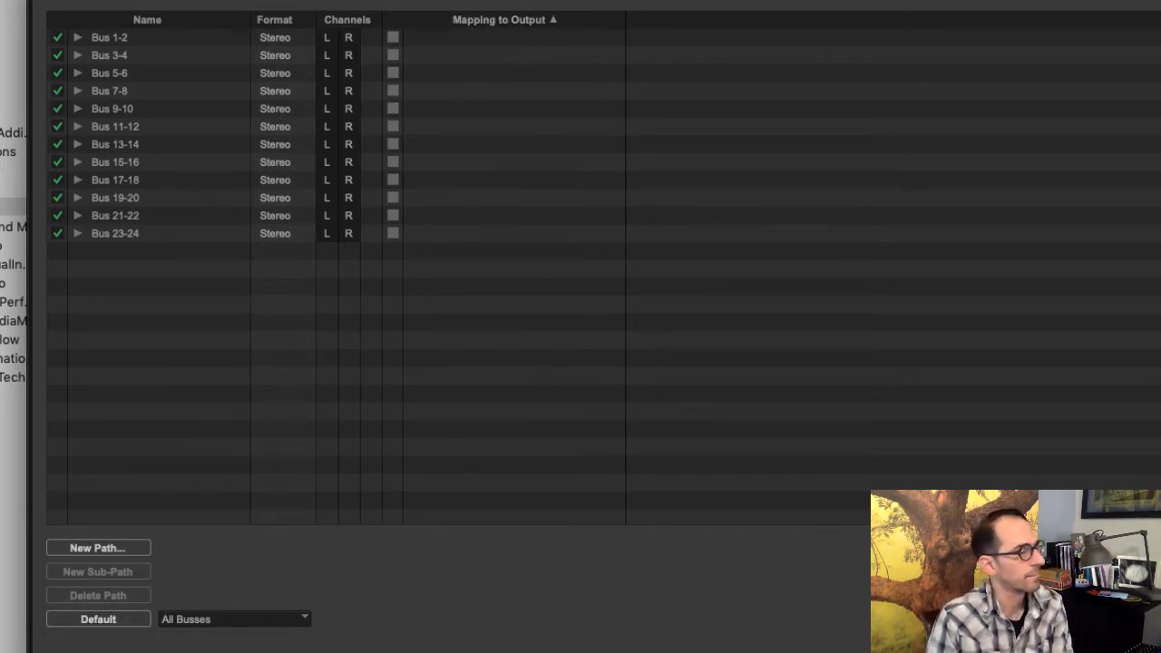
Step: Check the guide's final step on the bus paths and commit the I/O Setup changes
key("super+Tab")
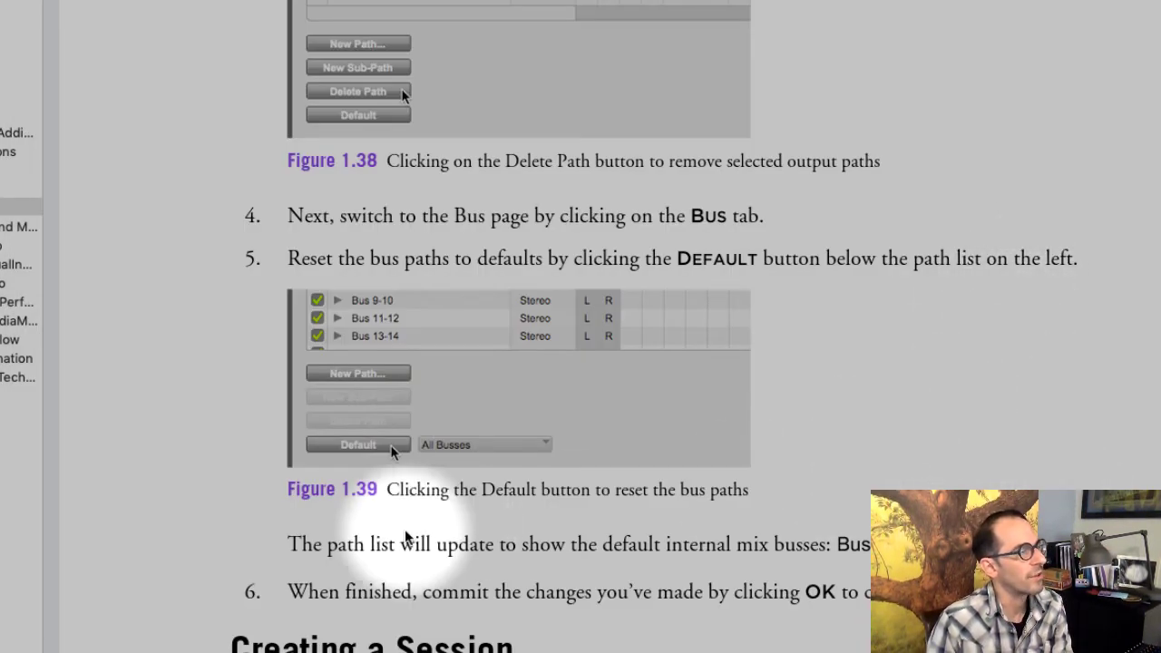
scroll(735, 640, "down", 2)
scroll(694, 326, "down", 3)
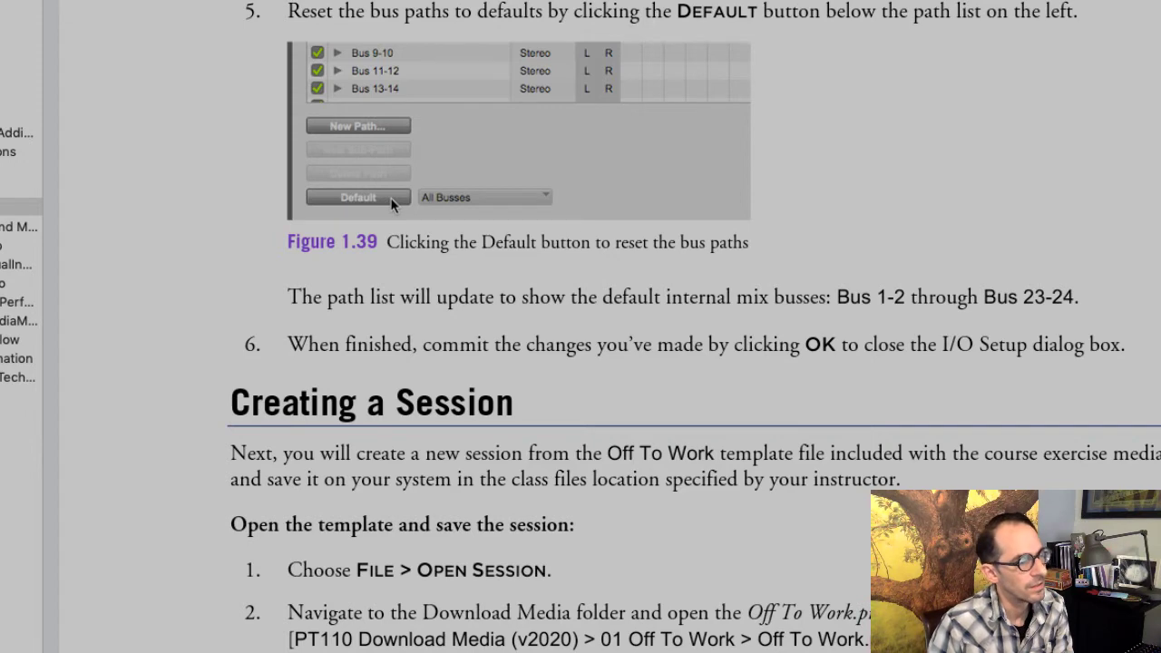
key("super+Tab")
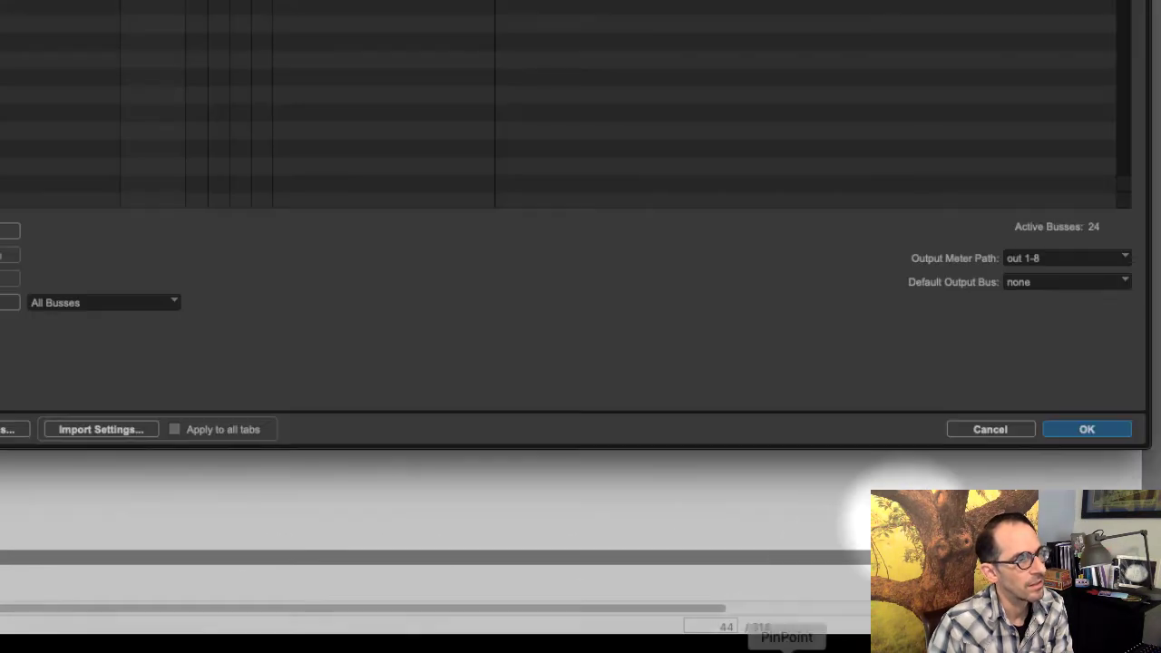
left_click(1108, 435)
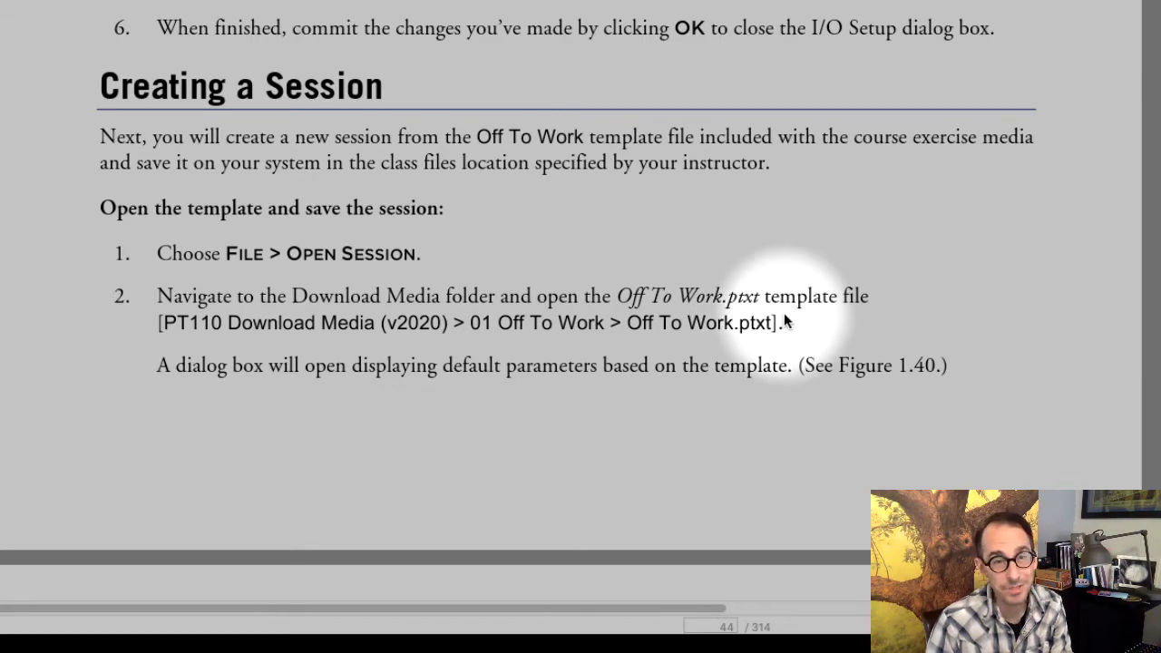
Step: Read the guide's Creating a Session instructions and open the Off To Work.ptxt template from 01 Off To Work in PT110 Exercise Media (v2020)
scroll(785, 320, "down", 10)
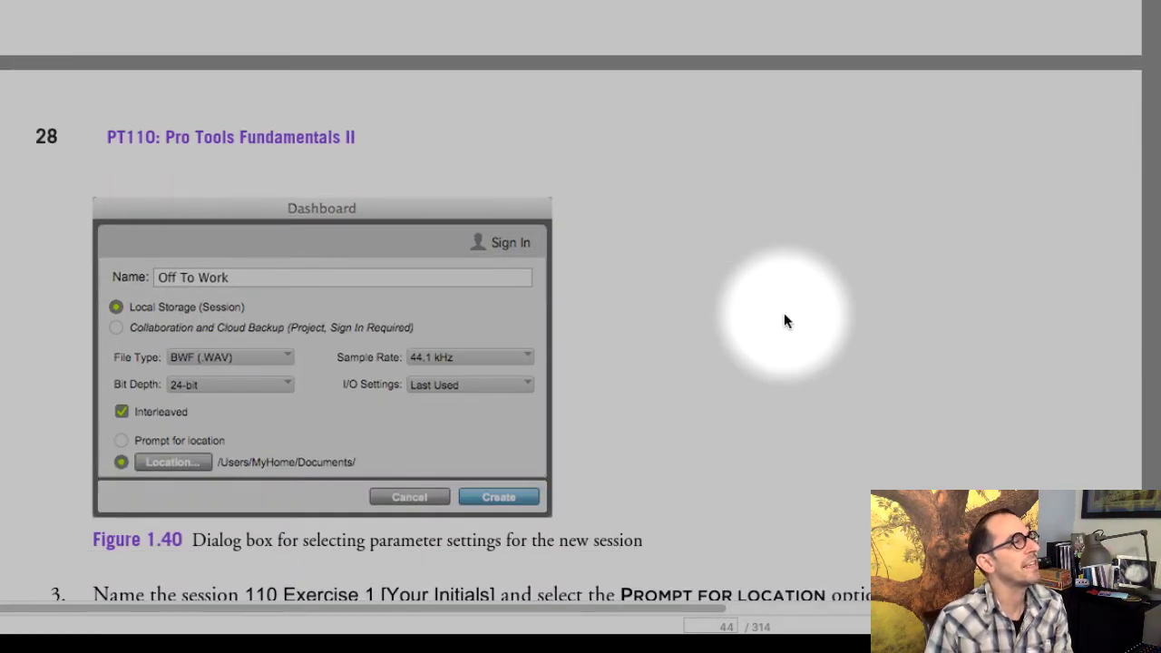
scroll(785, 320, "up", 5)
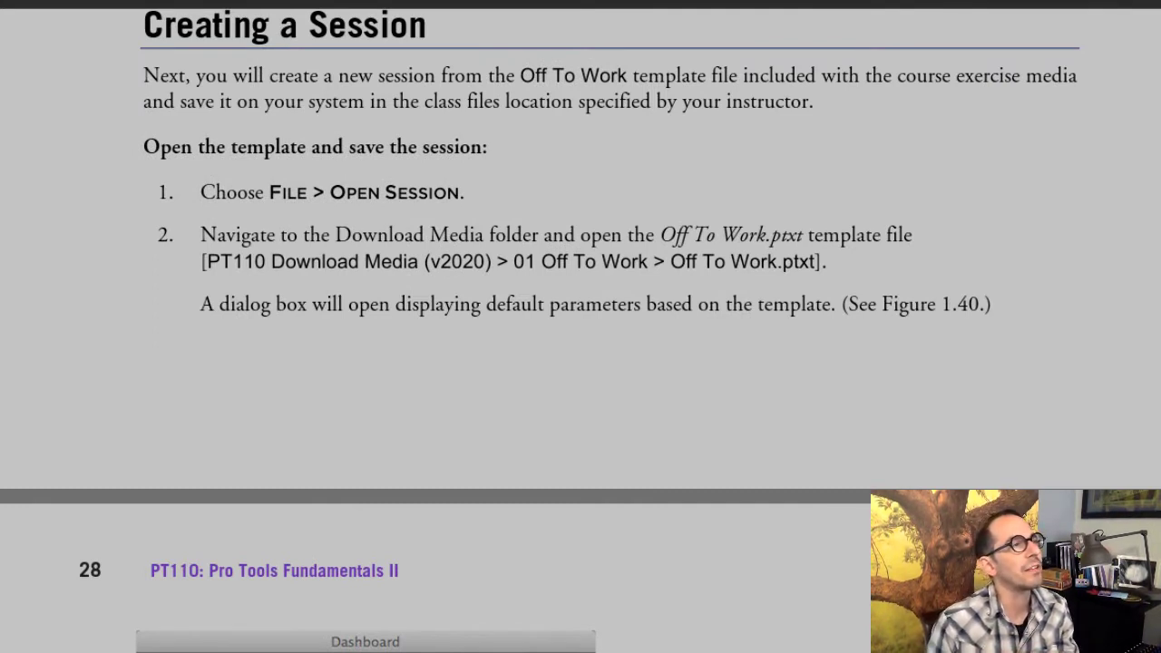
left_click_drag(731, 76, 884, 120)
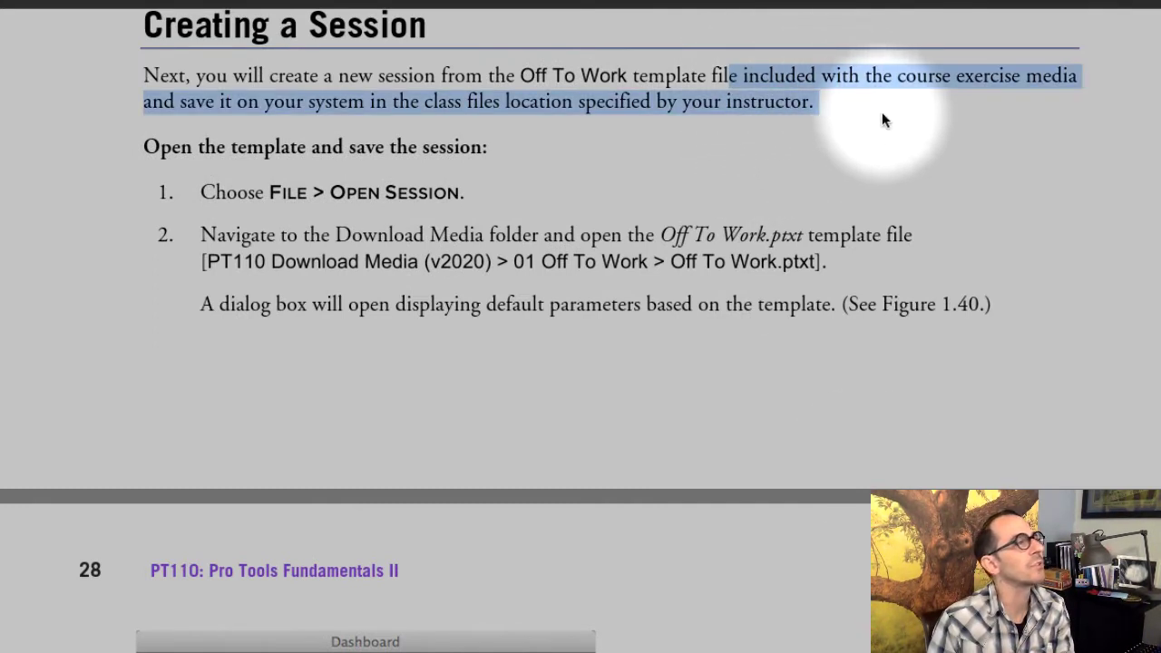
left_click_drag(227, 189, 443, 187)
left_click_drag(331, 226, 870, 269)
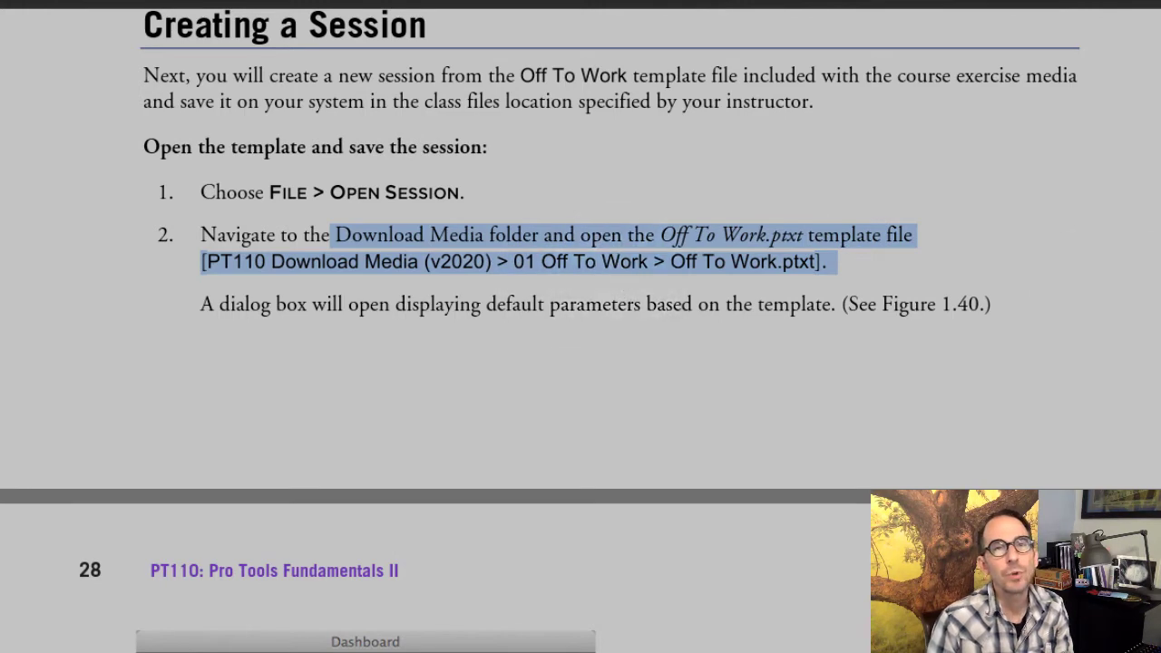
left_click_drag(412, 166, 398, 441)
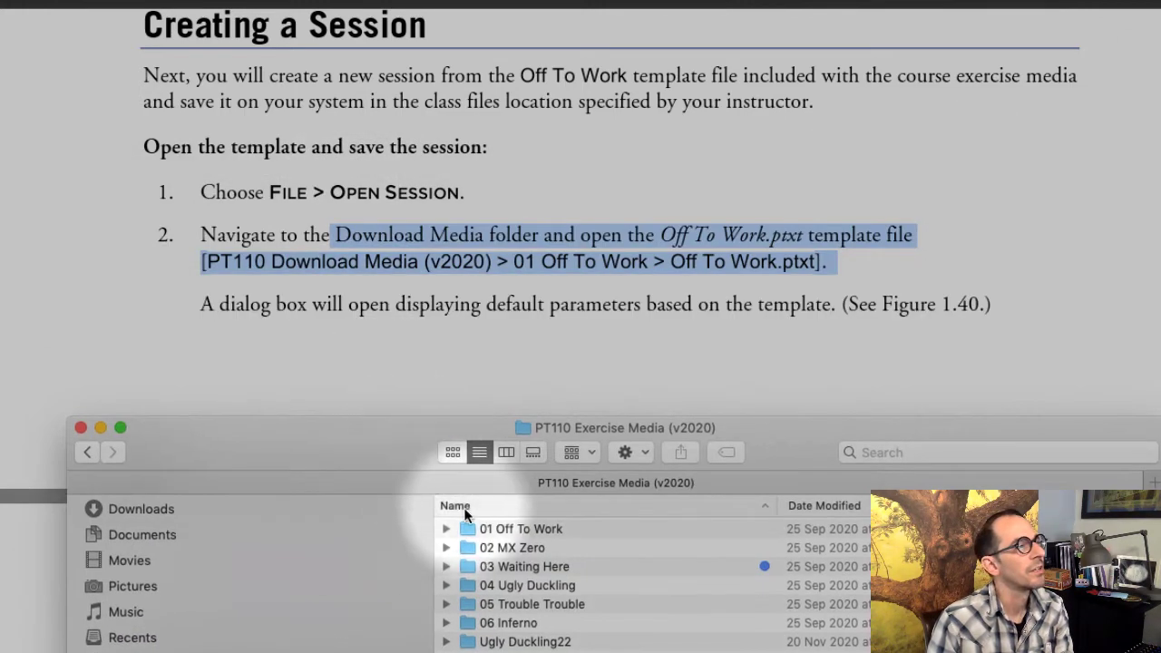
left_click(504, 529)
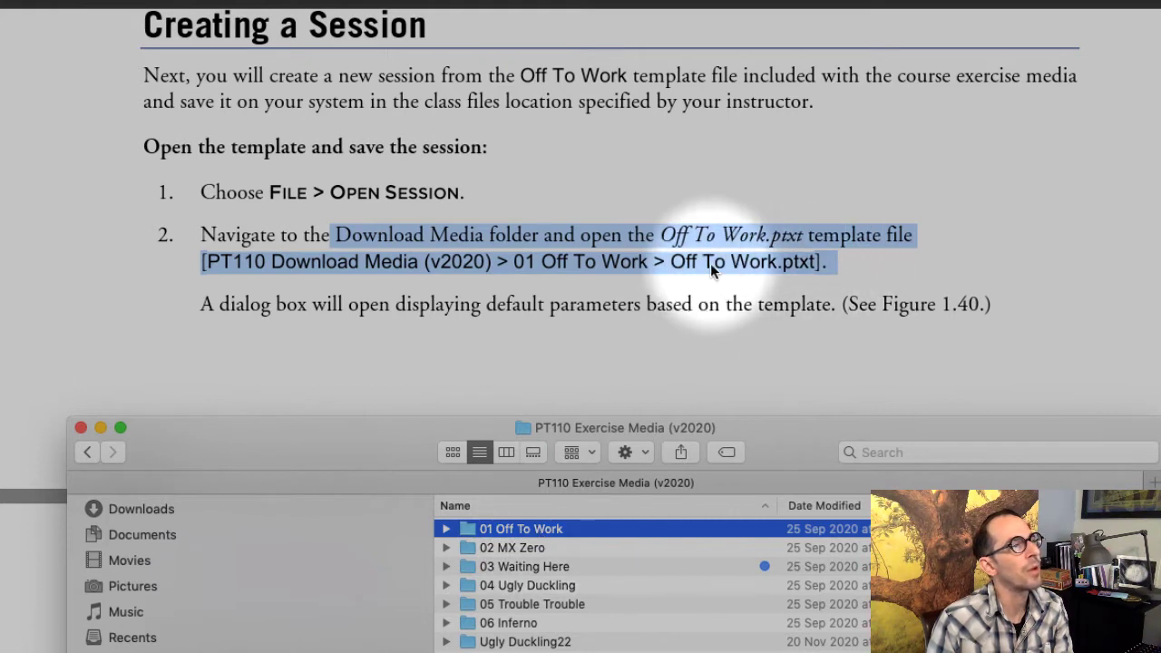
left_click(447, 531)
left_click(555, 566)
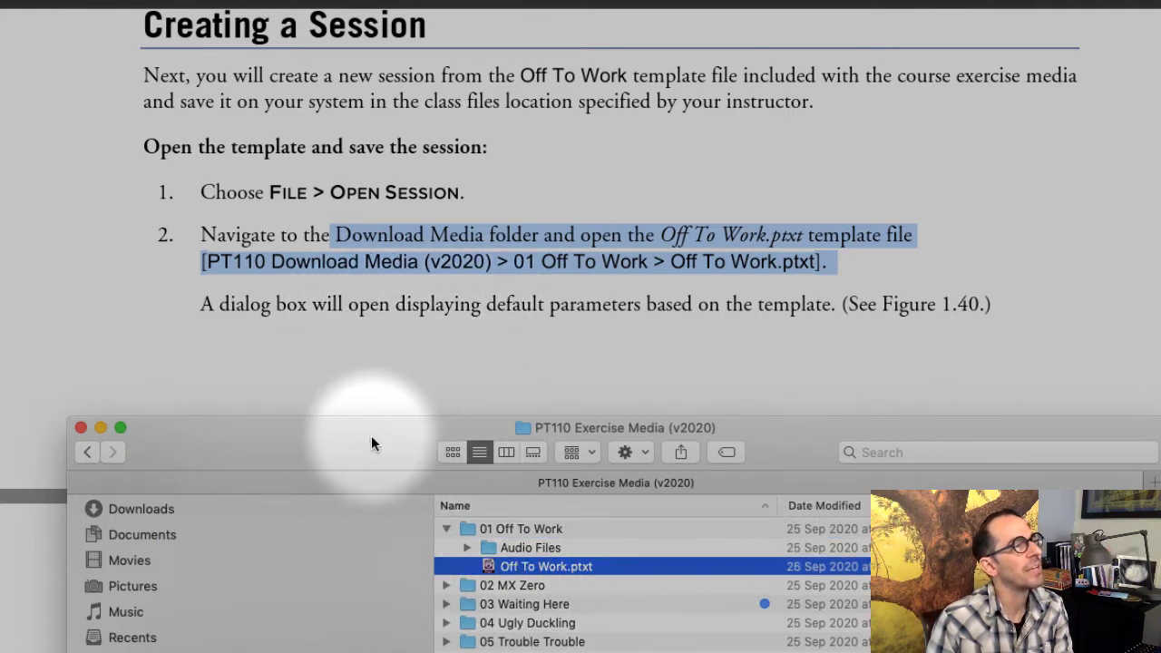
left_click_drag(364, 437, 279, 50)
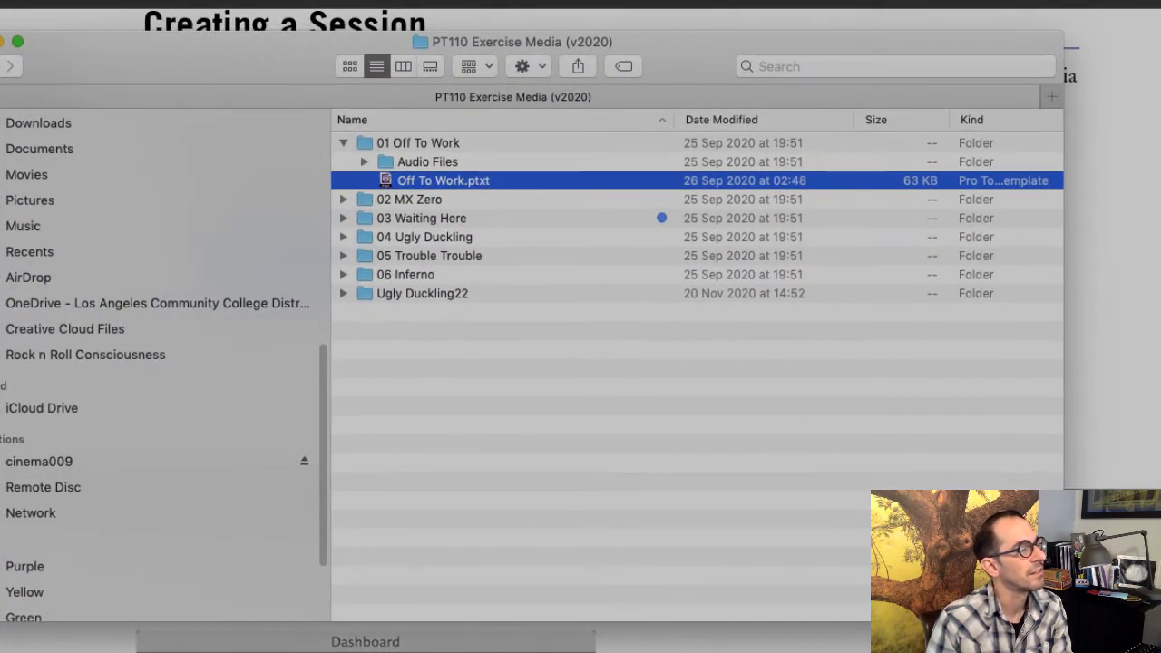
double_click(385, 182)
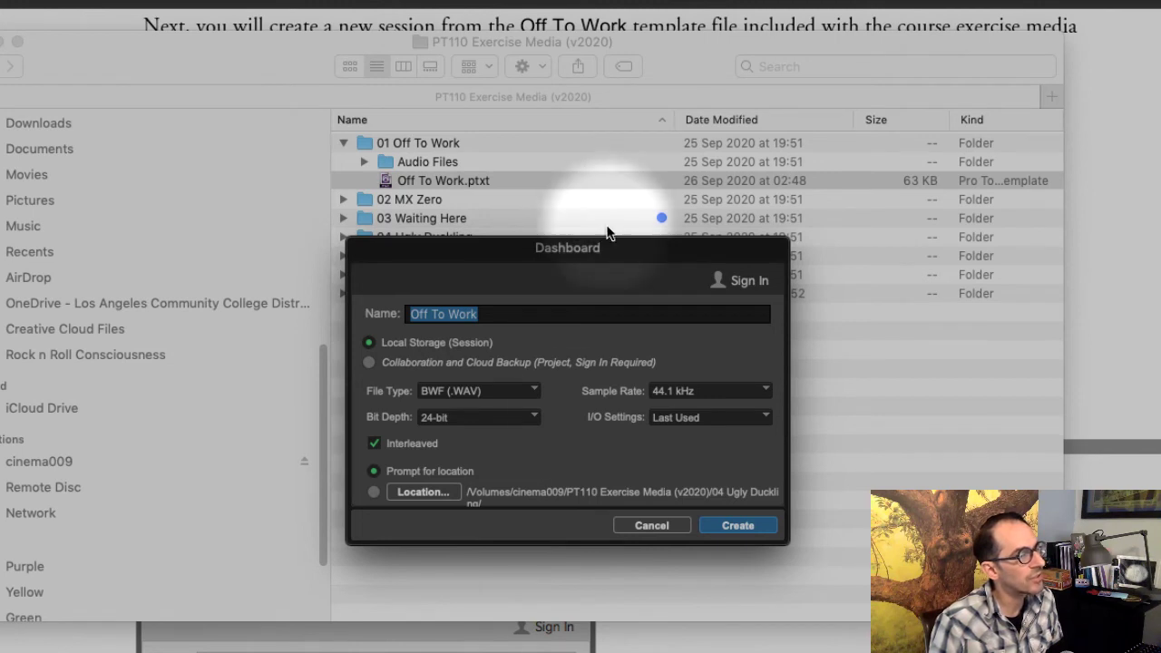
Step: Name the new session 110 Exercise 1 - KT
left_click(496, 313)
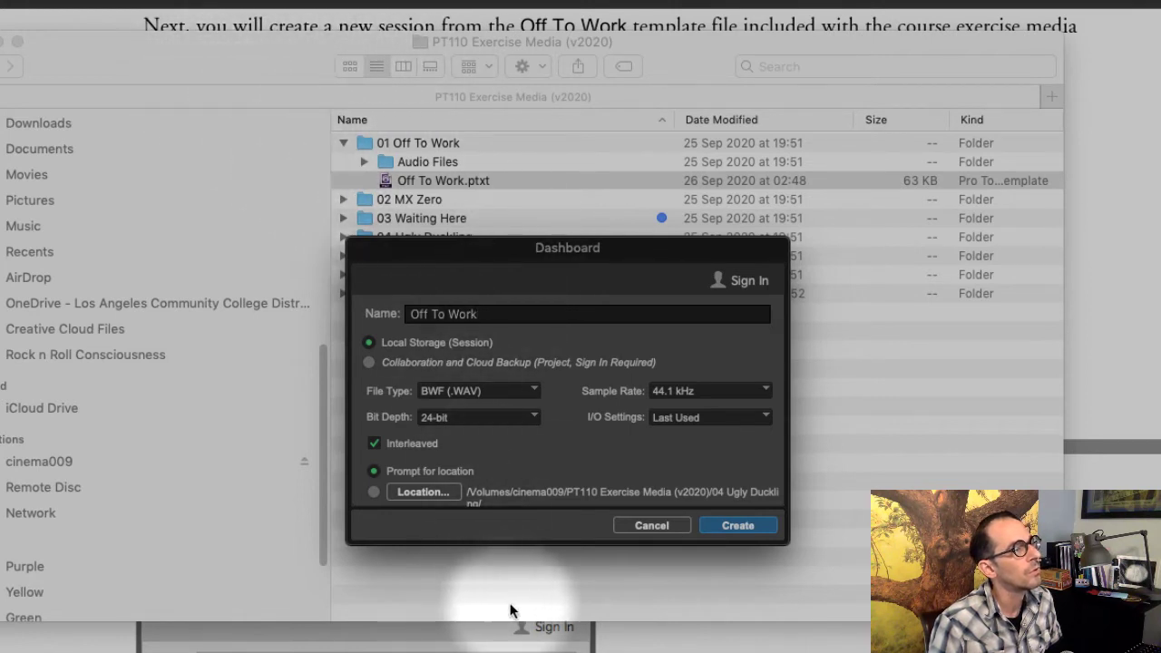
left_click_drag(490, 314, 381, 297)
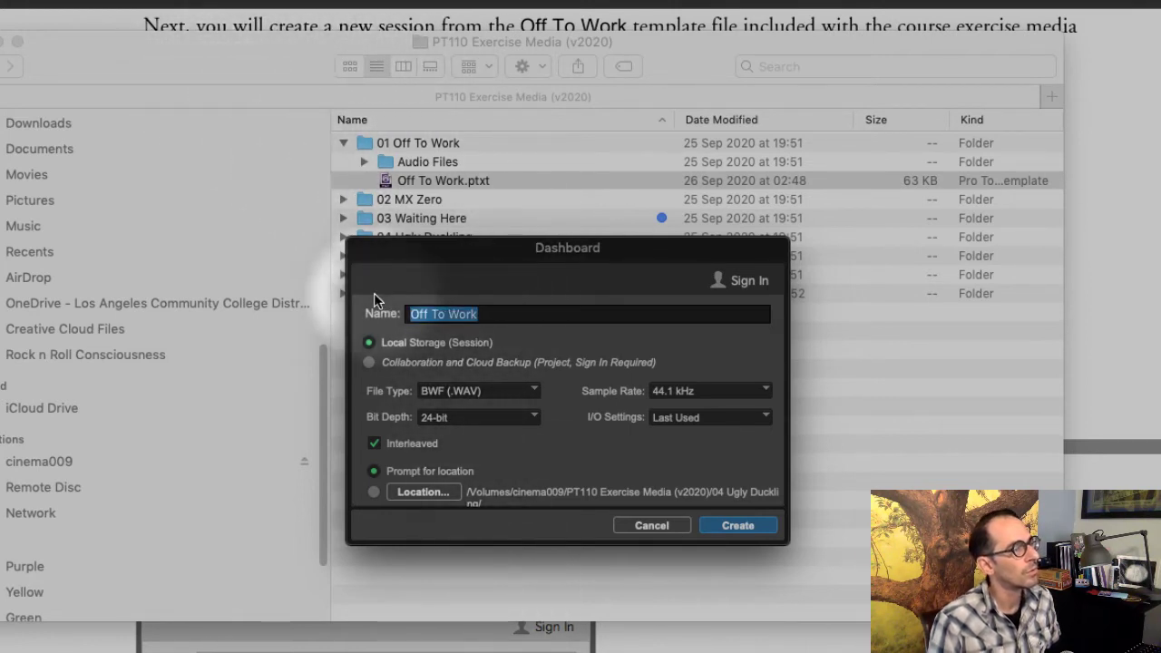
type("110 ")
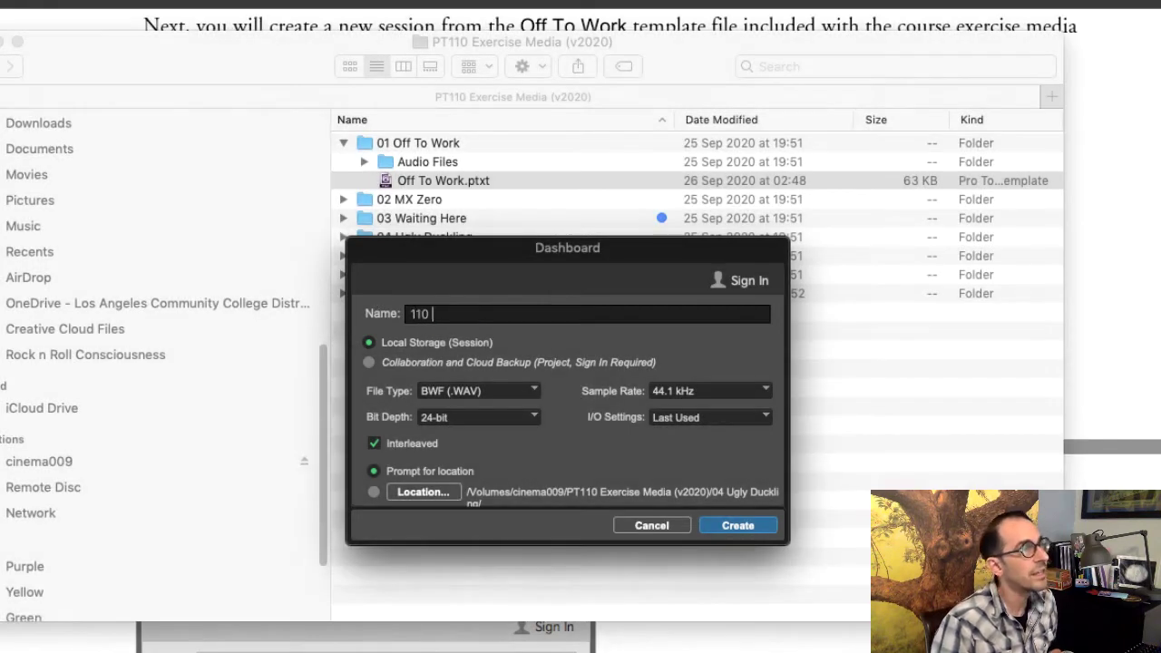
type("Exerc")
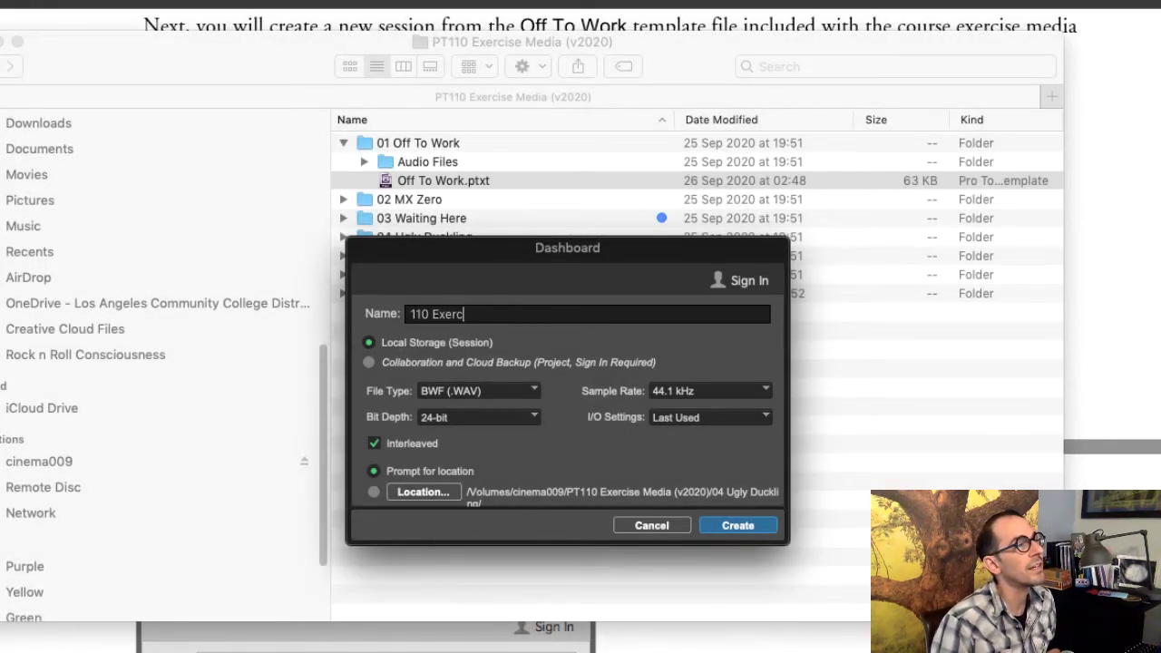
type("ise 1 - ")
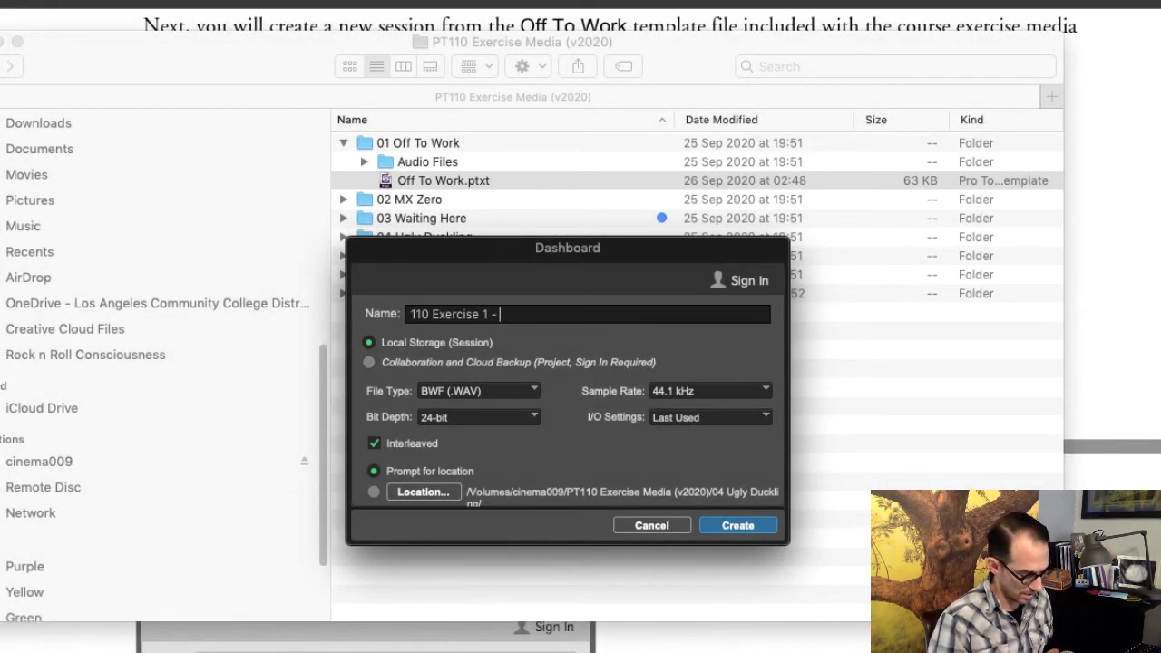
type("KT")
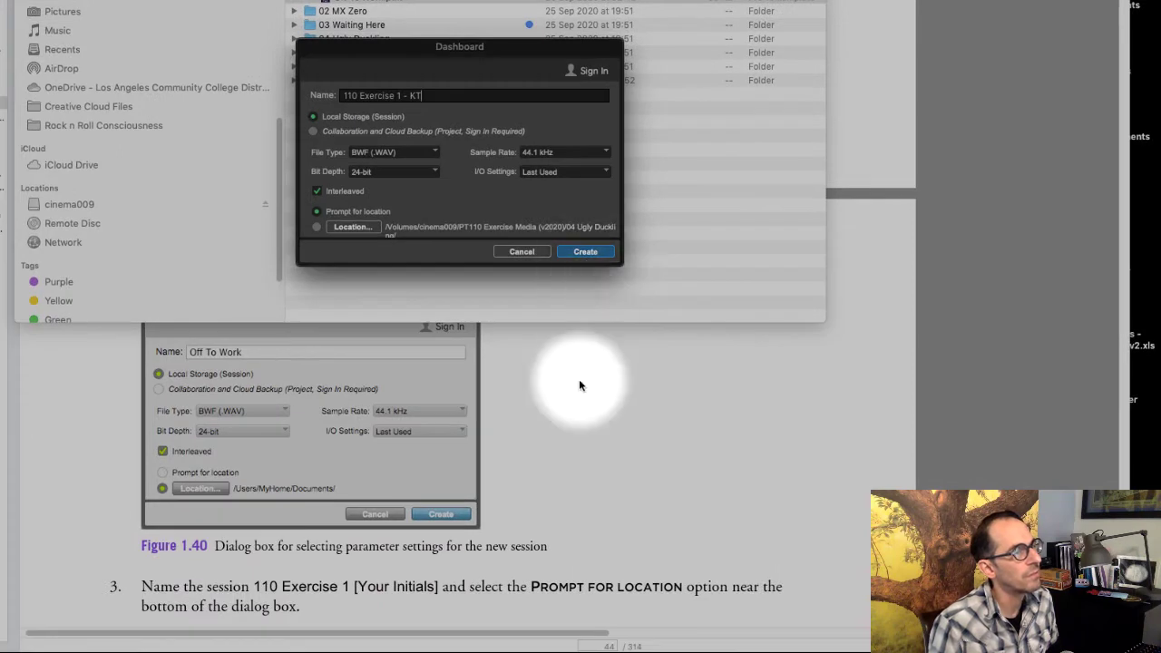
Step: Check the guide's remaining Creating a Session instructions and create the session with Prompt for location active
scroll(578, 386, "down", 5)
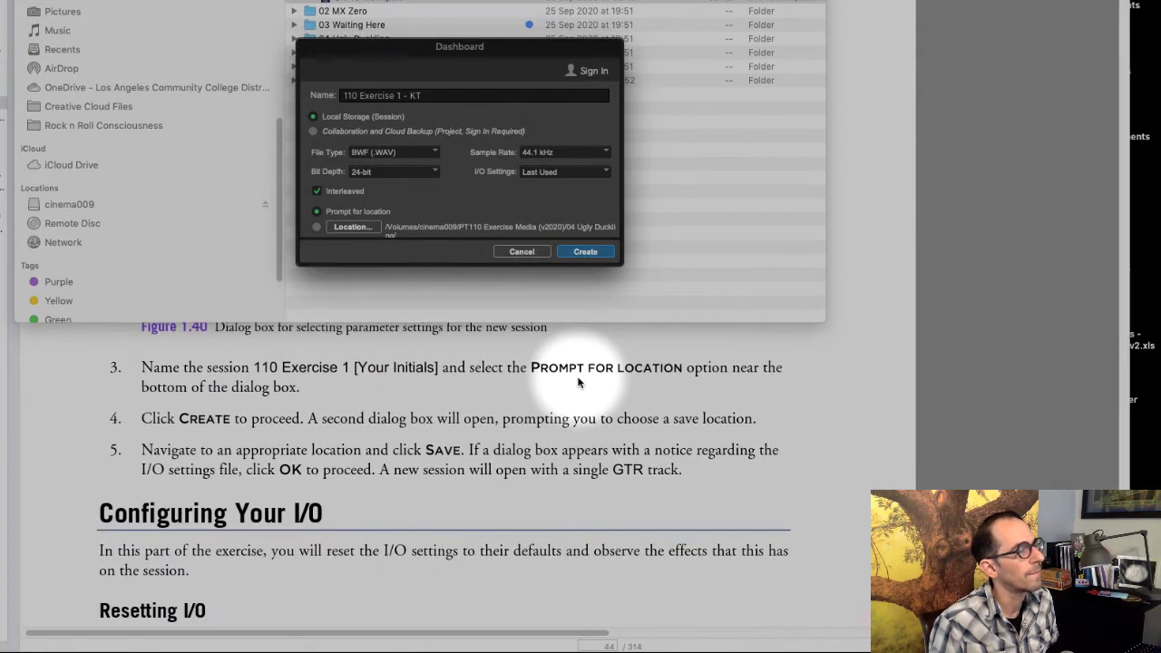
scroll(579, 383, "down", 1)
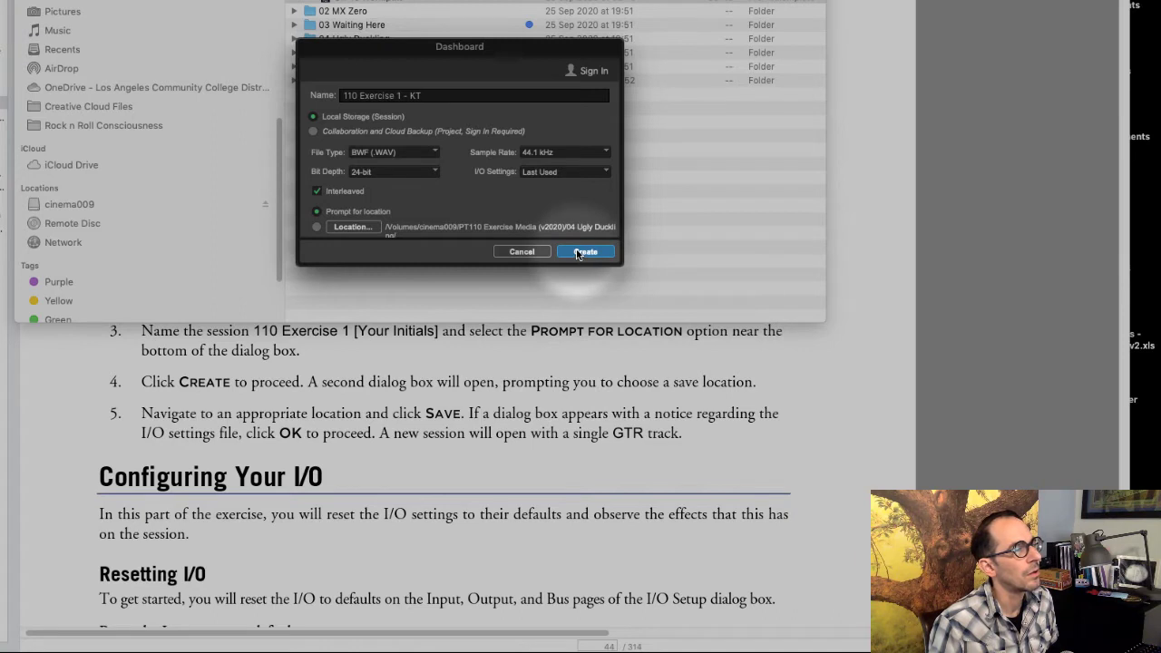
scroll(483, 385, "down", 1)
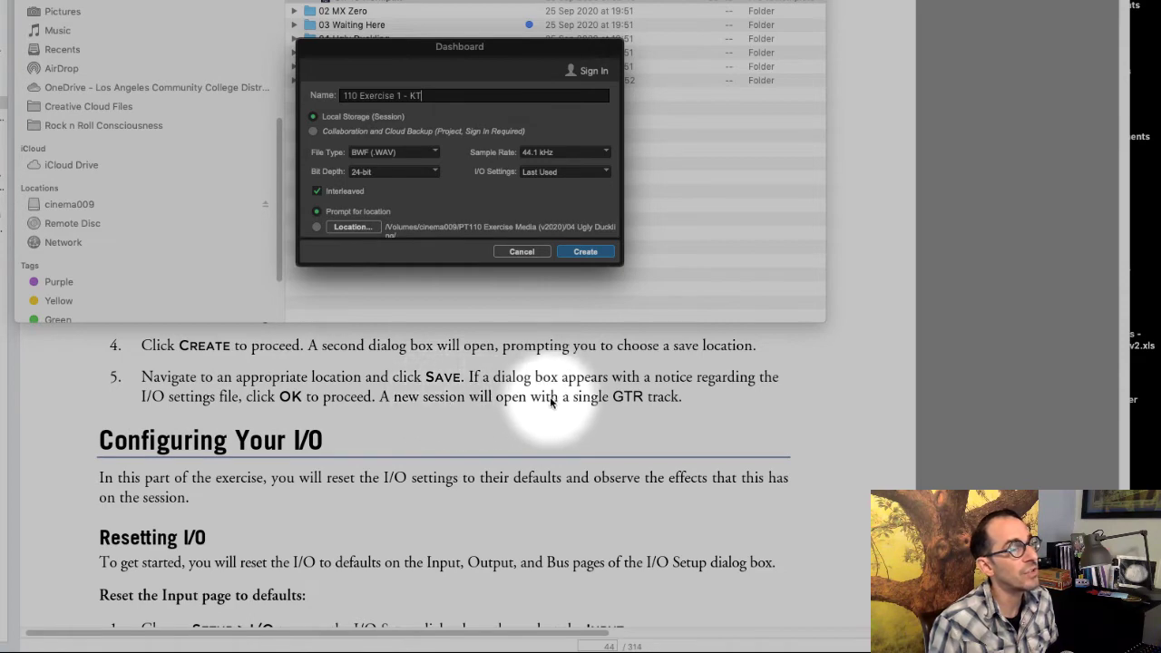
left_click(580, 255)
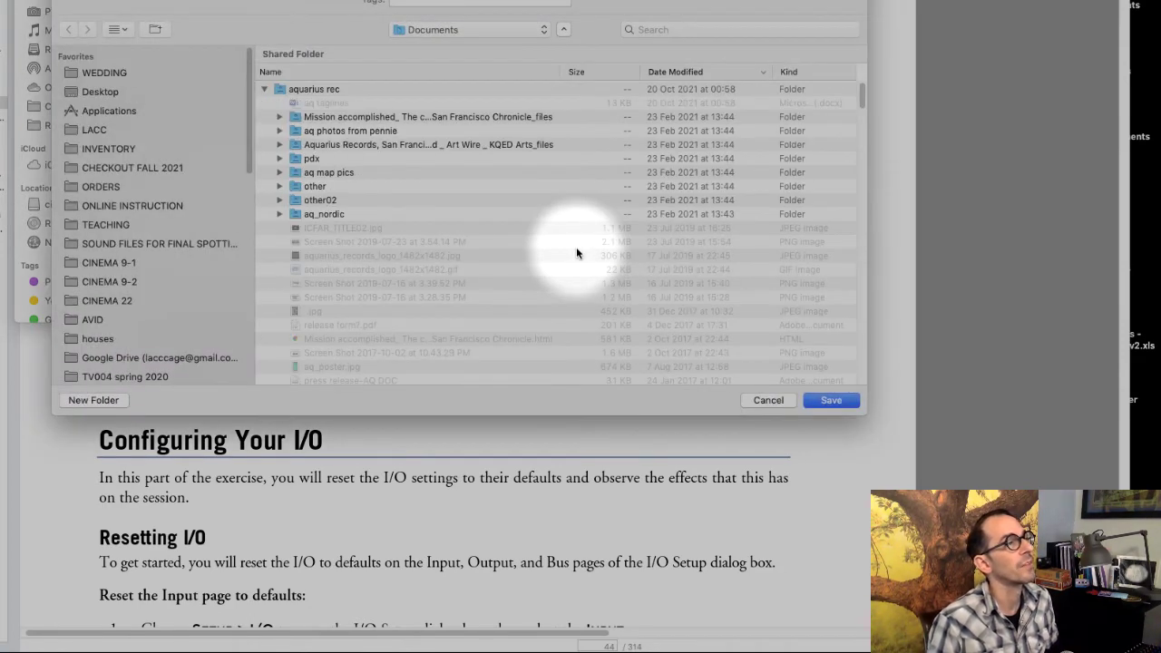
Step: Save the session in 01 Off To Work within PT110 Exercise Media (v2020) on cinema009 and acknowledge the I/O settings notice
scroll(155, 240, "down", 10)
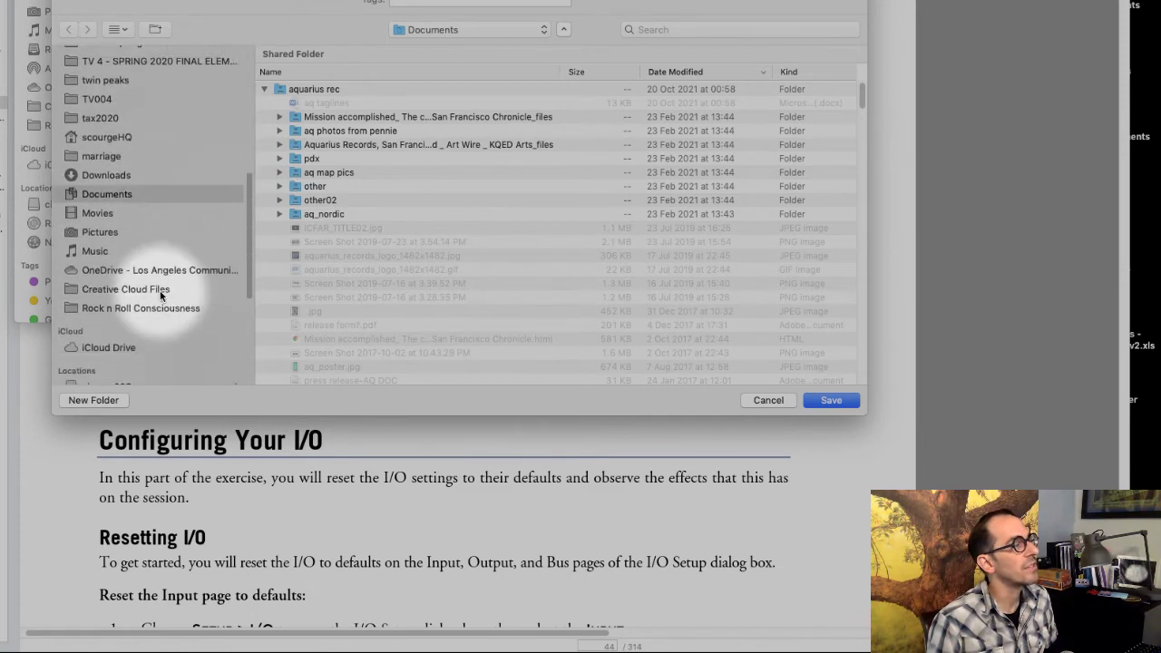
left_click(109, 359)
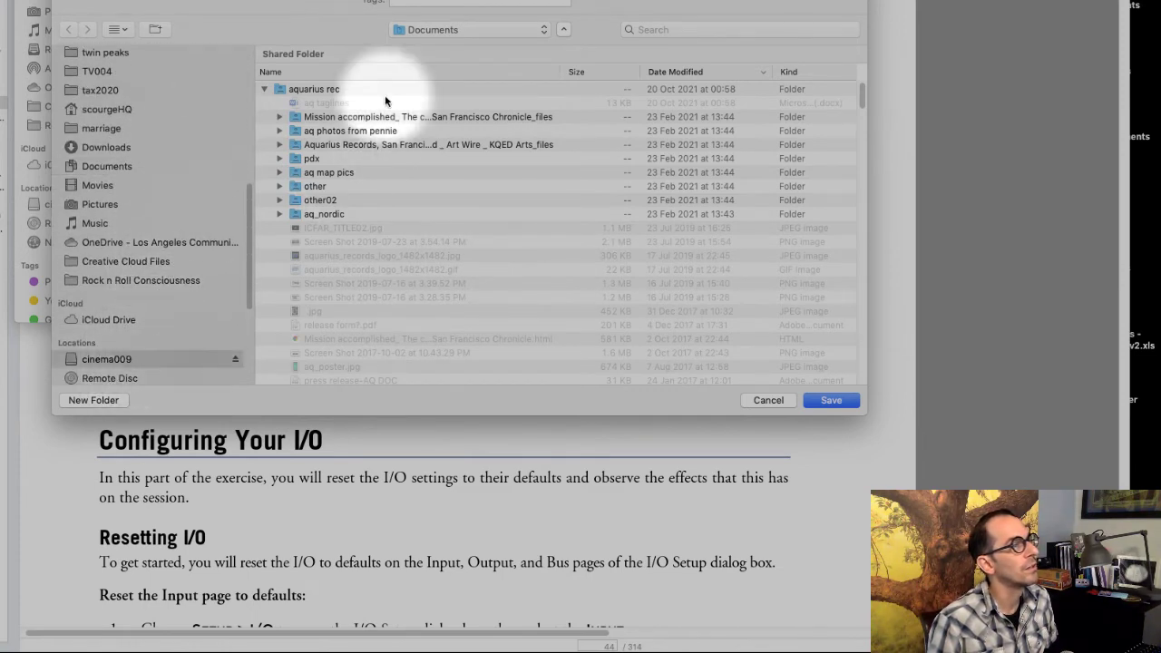
left_click(453, 30)
left_click(512, 211)
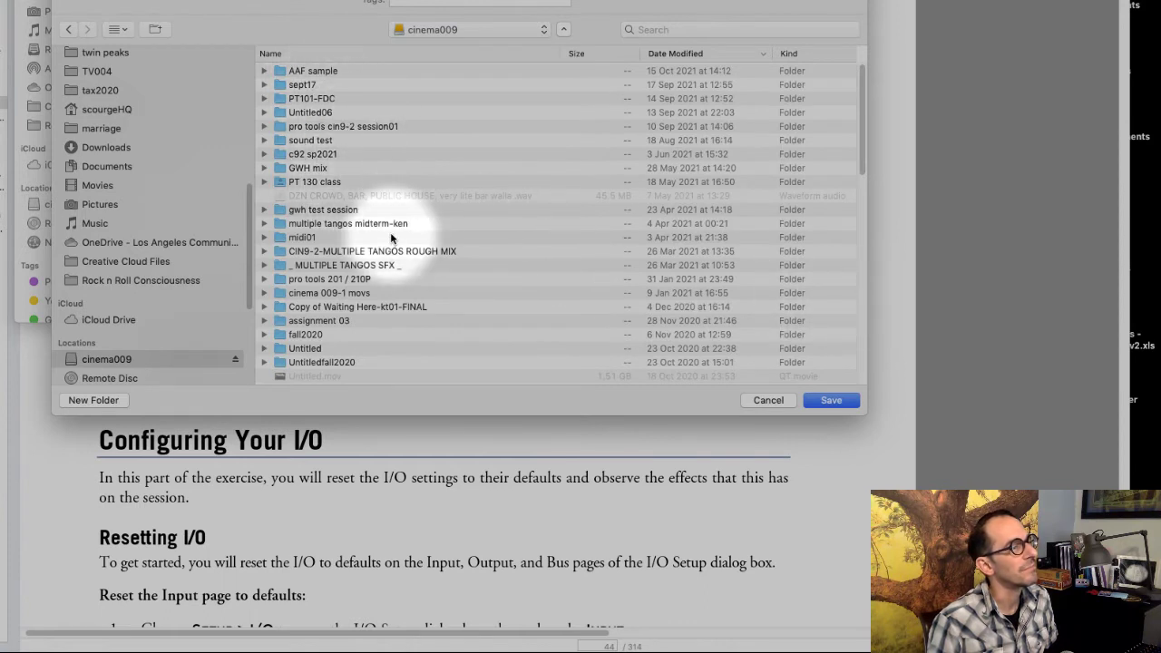
scroll(402, 264, "down", 3)
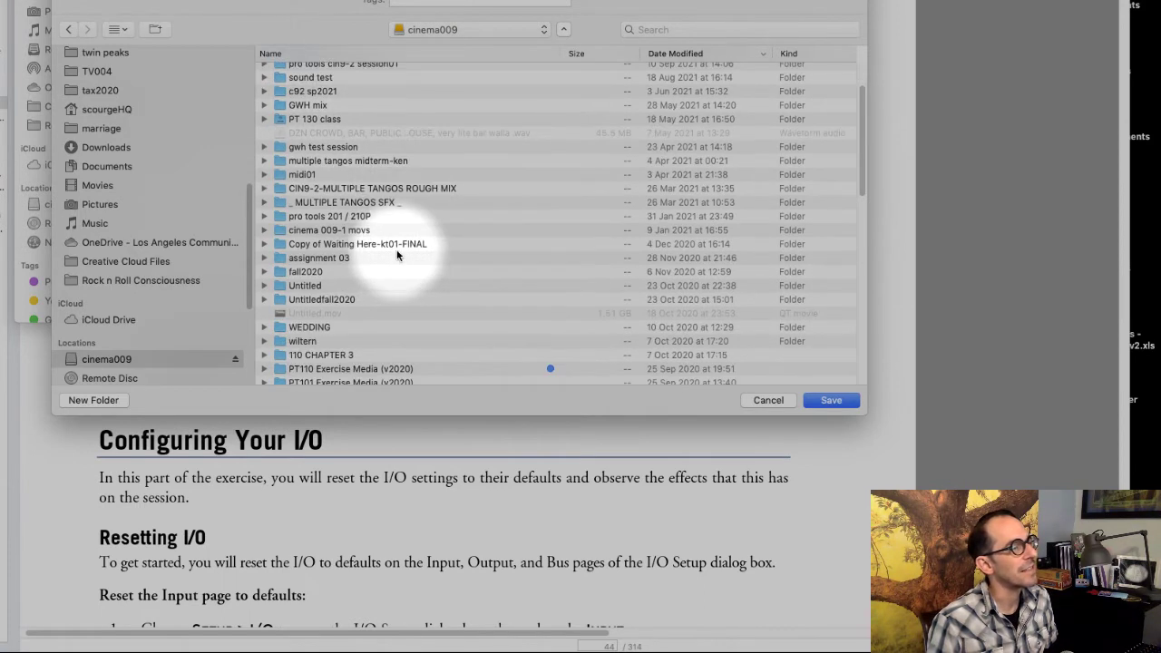
scroll(396, 258, "down", 3)
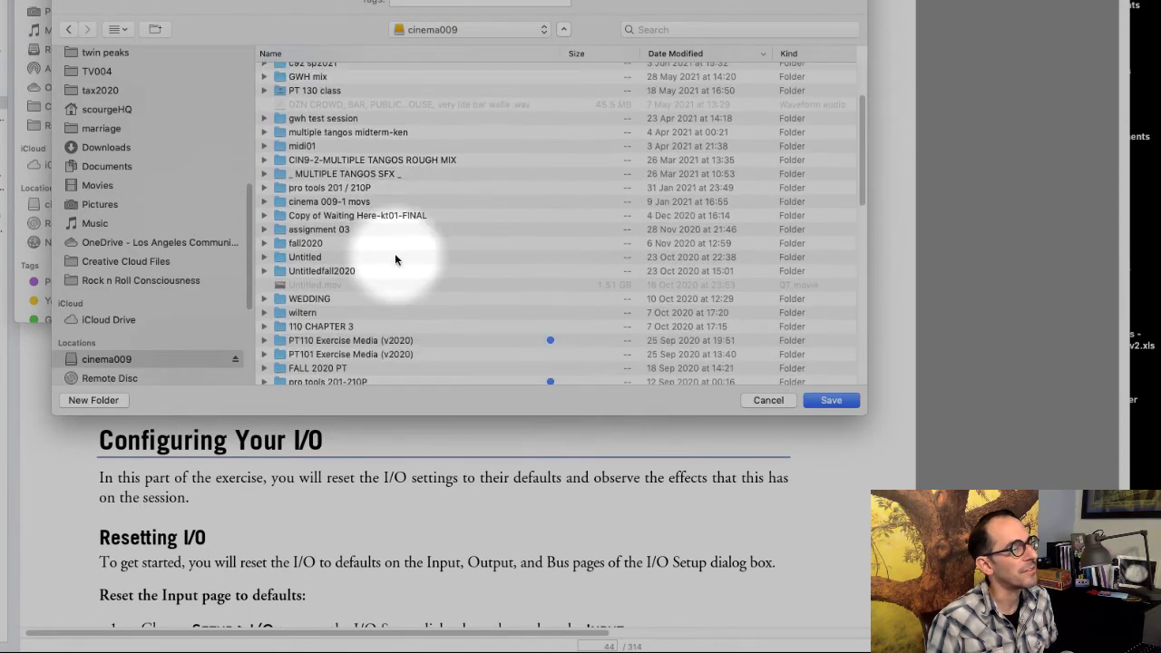
left_click(350, 342)
double_click(349, 342)
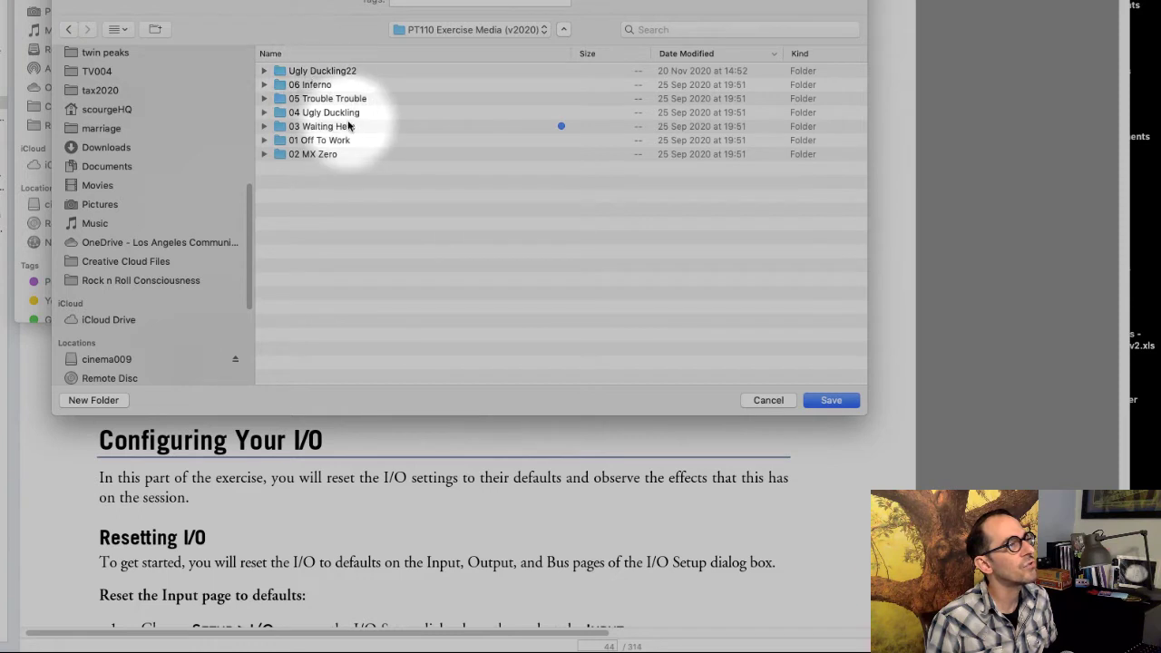
double_click(281, 141)
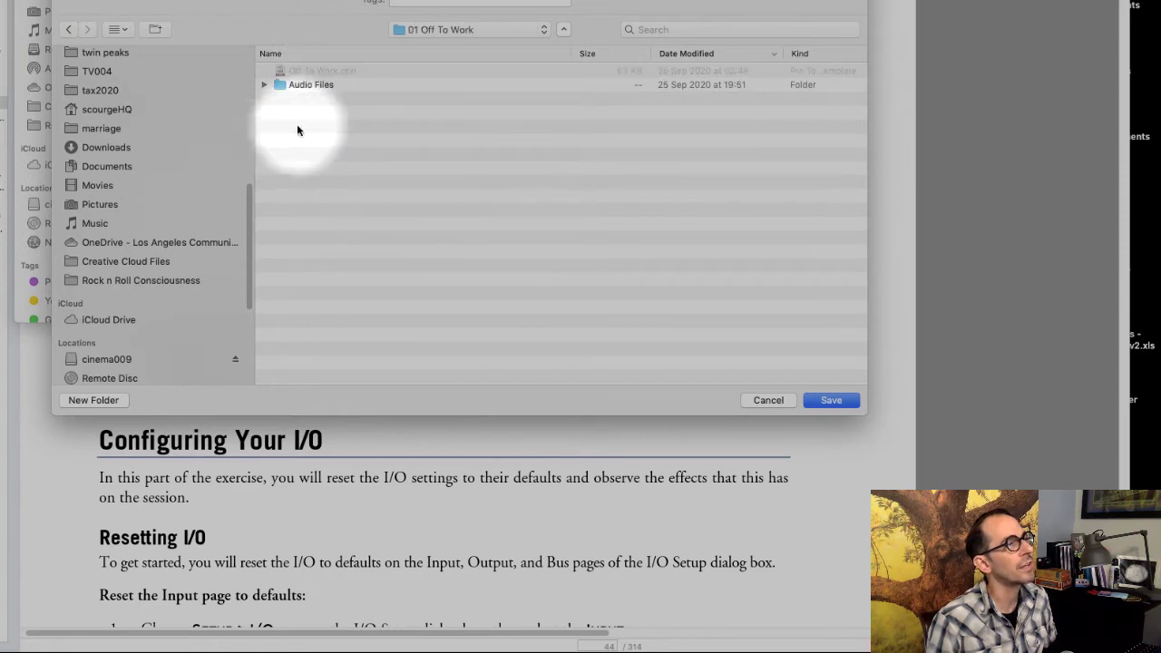
left_click(824, 399)
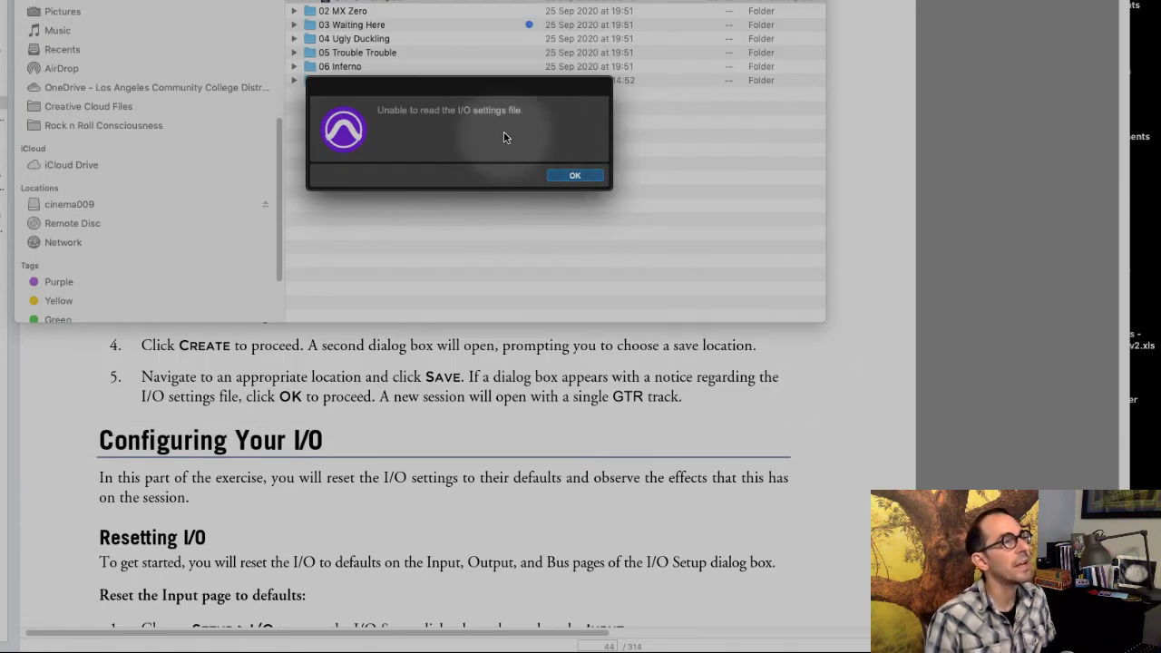
left_click(574, 176)
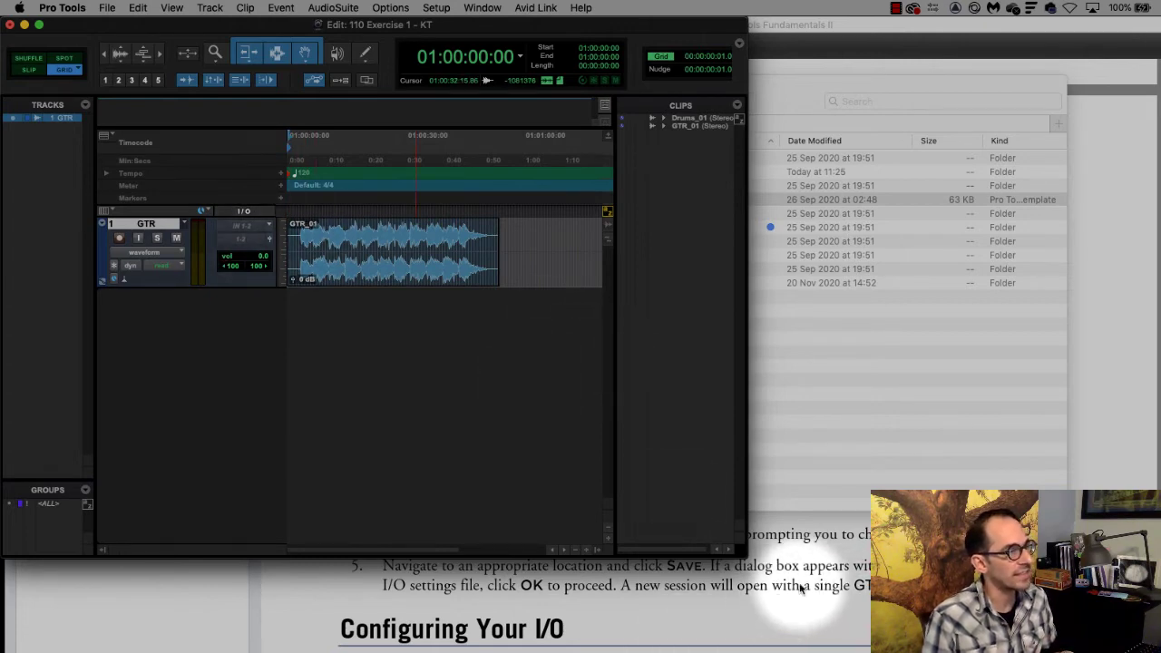
Step: Close the PT110 Exercise Media (v2020) Finder window and widen the Edit window across the screen
left_click(849, 459)
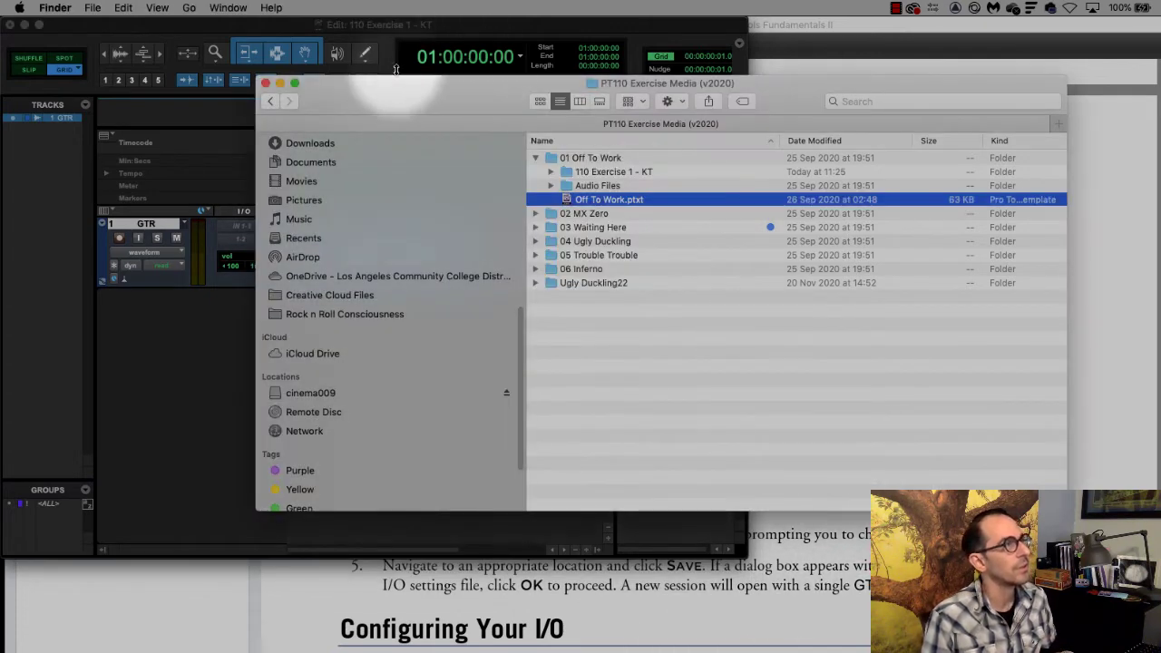
left_click(264, 84)
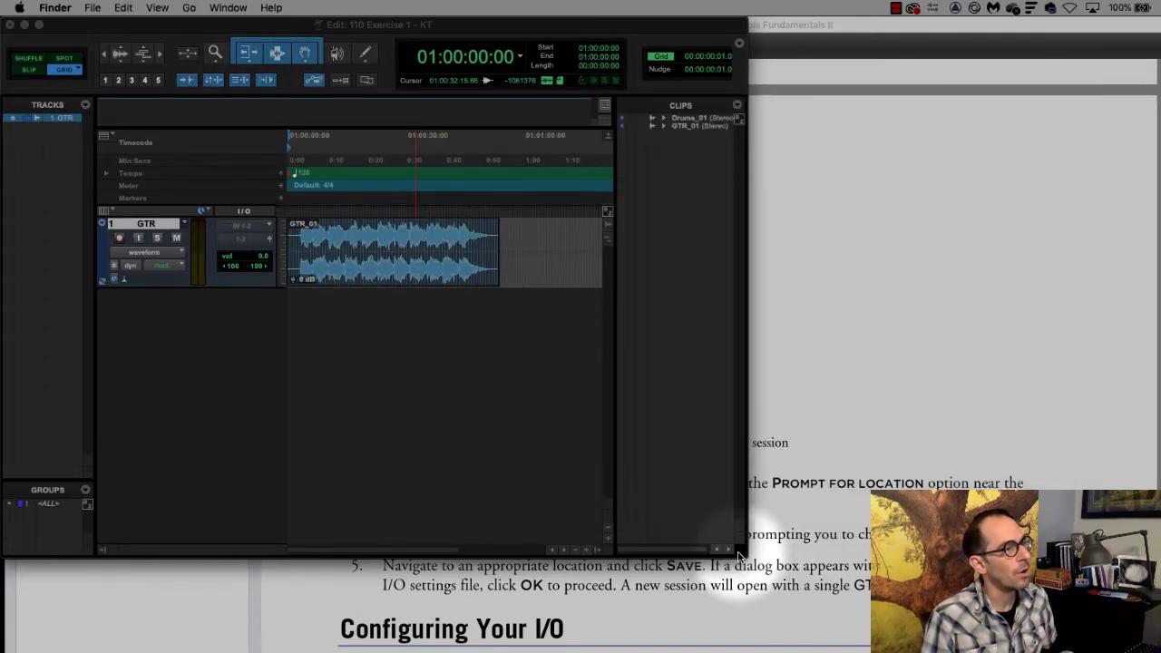
left_click_drag(746, 556, 1160, 556)
Step: Check which playback engine the session uses in the Playback Engine settings
left_click(436, 7)
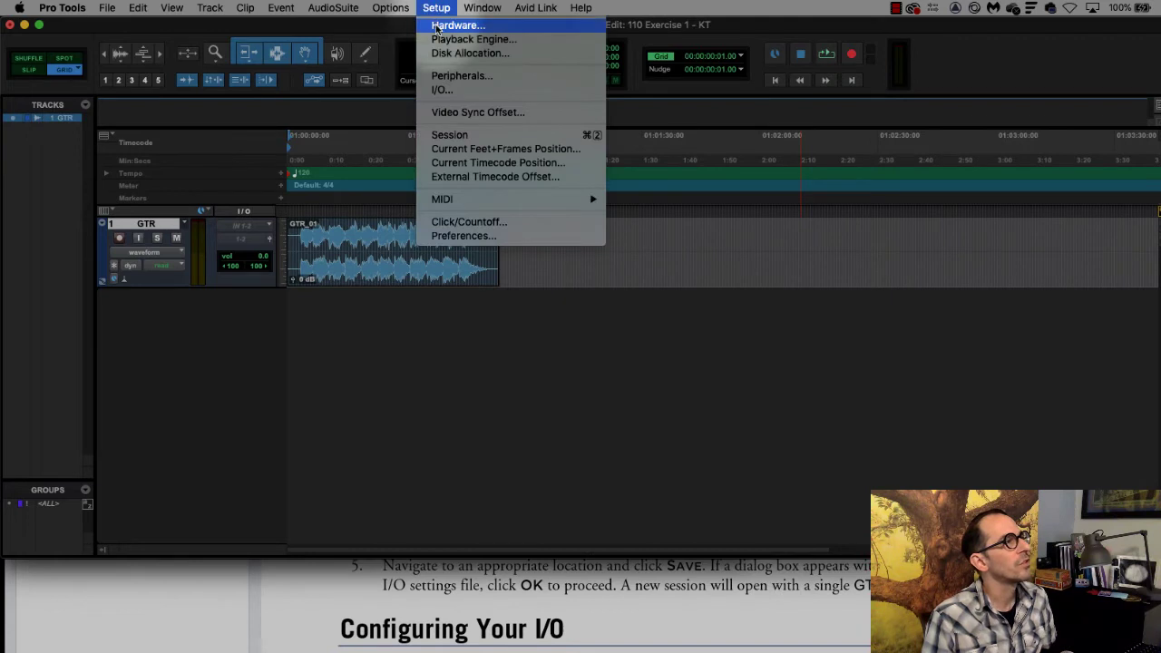
left_click(471, 39)
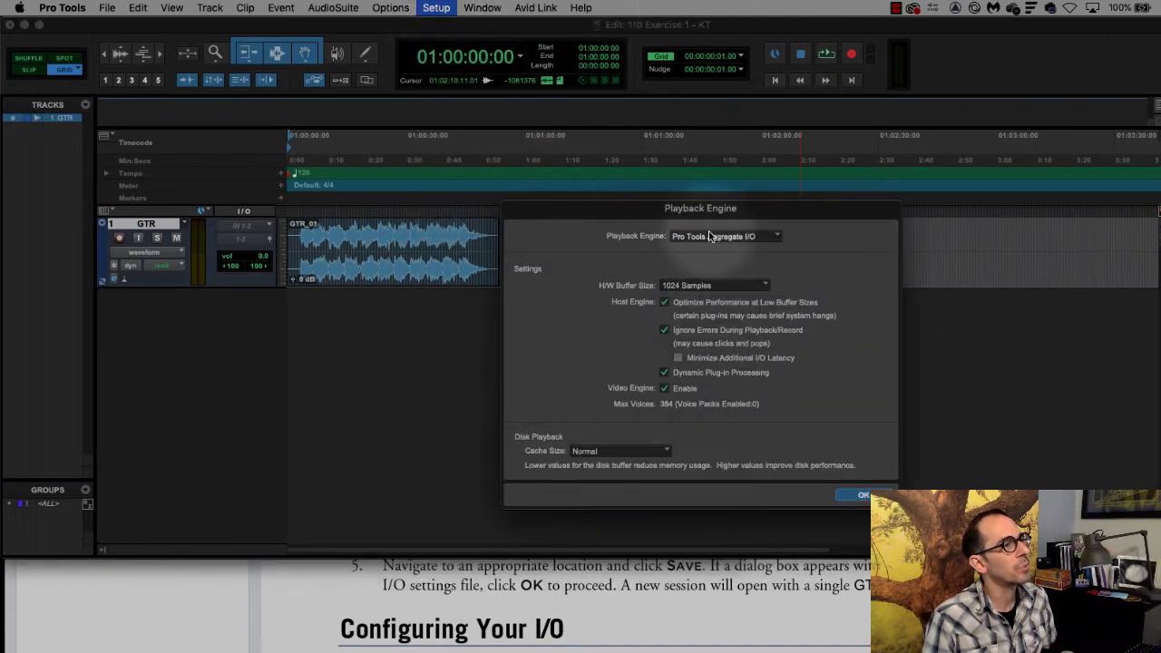
left_click(862, 494)
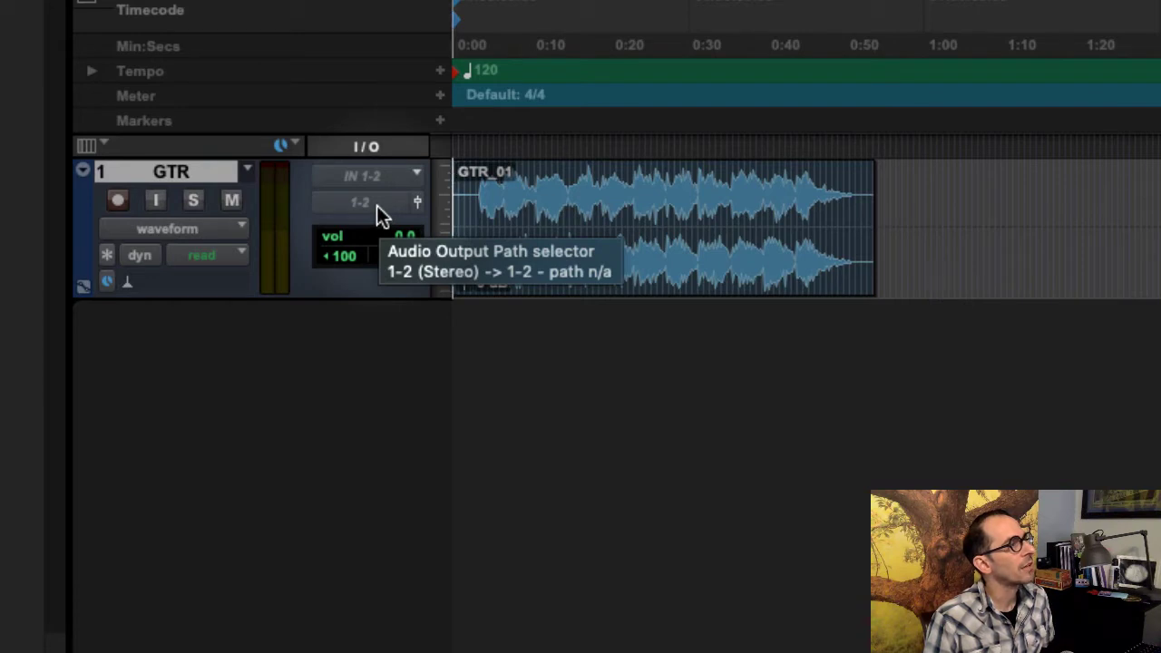
Step: Examine the output path and interface input options offered on the GTR track
left_click(385, 205)
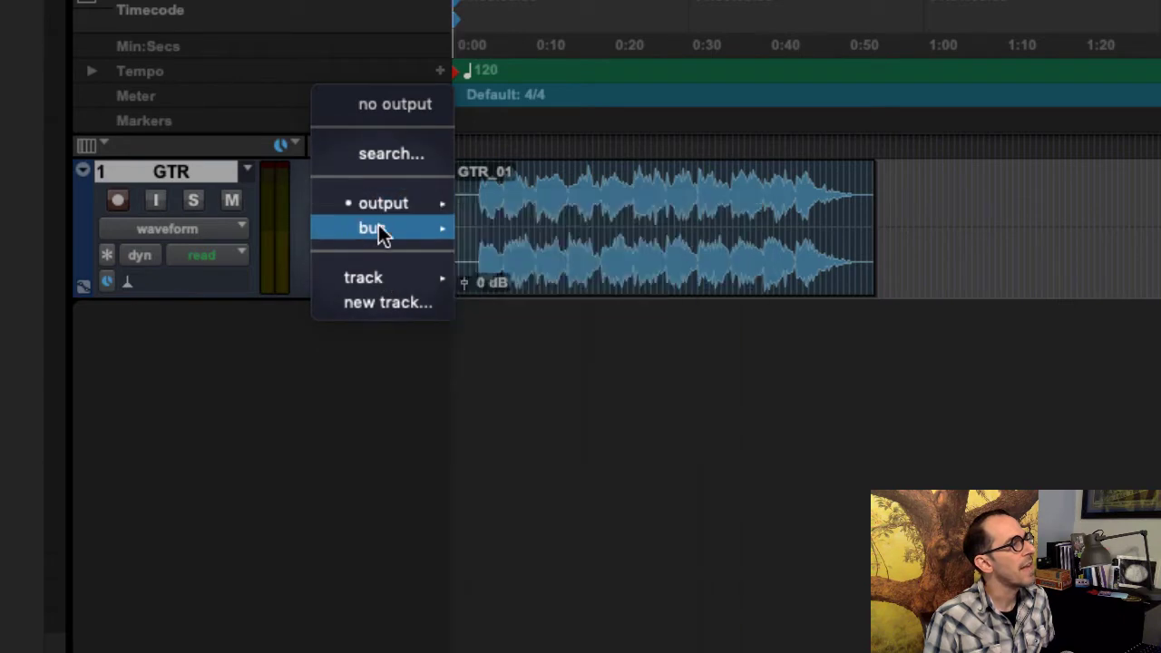
left_click(335, 376)
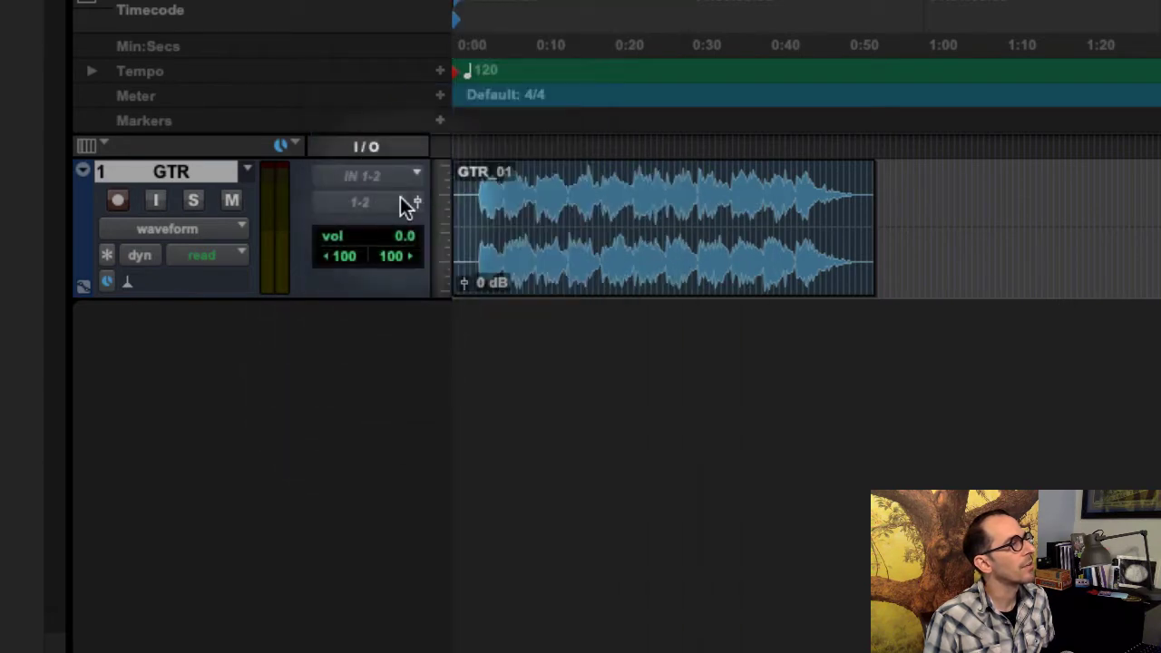
left_click(383, 173)
mouse_move(383, 175)
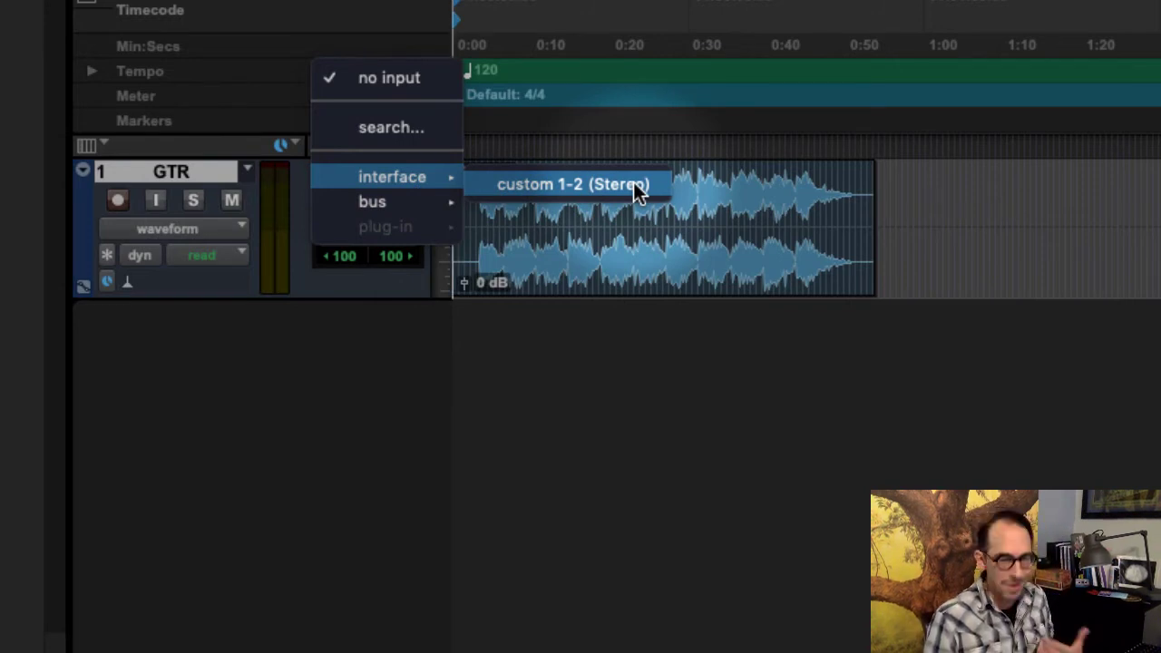
left_click(389, 91)
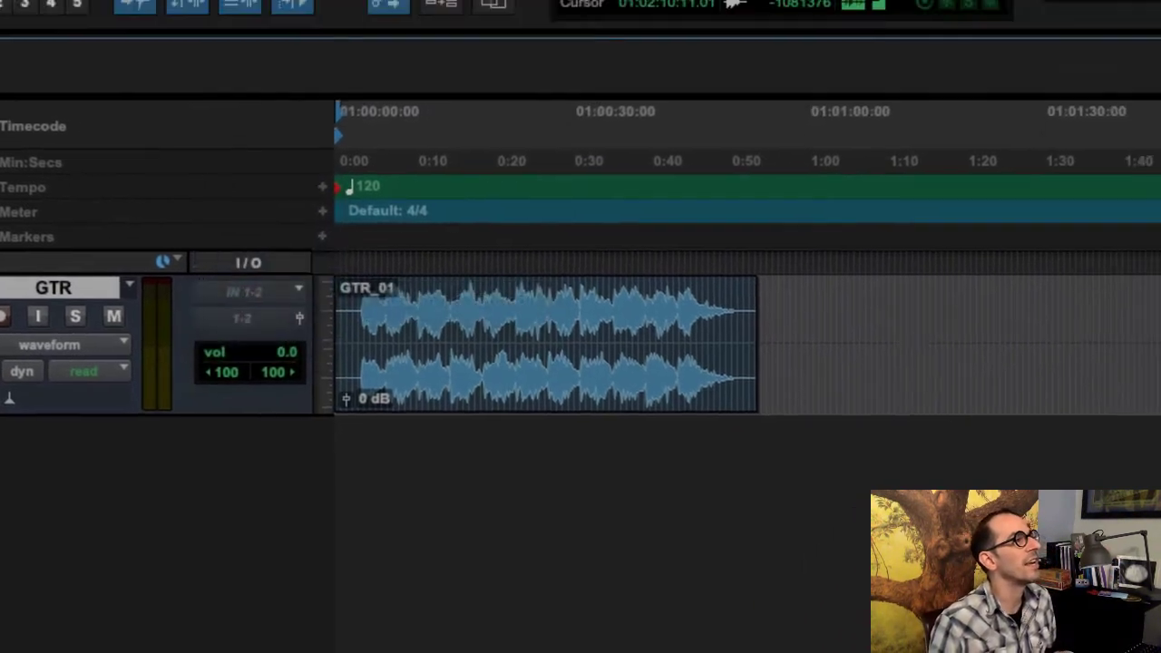
Step: Inspect the input paths on the I/O Setup's Input page and return to the Edit window
left_click(388, 91)
left_click(443, 260)
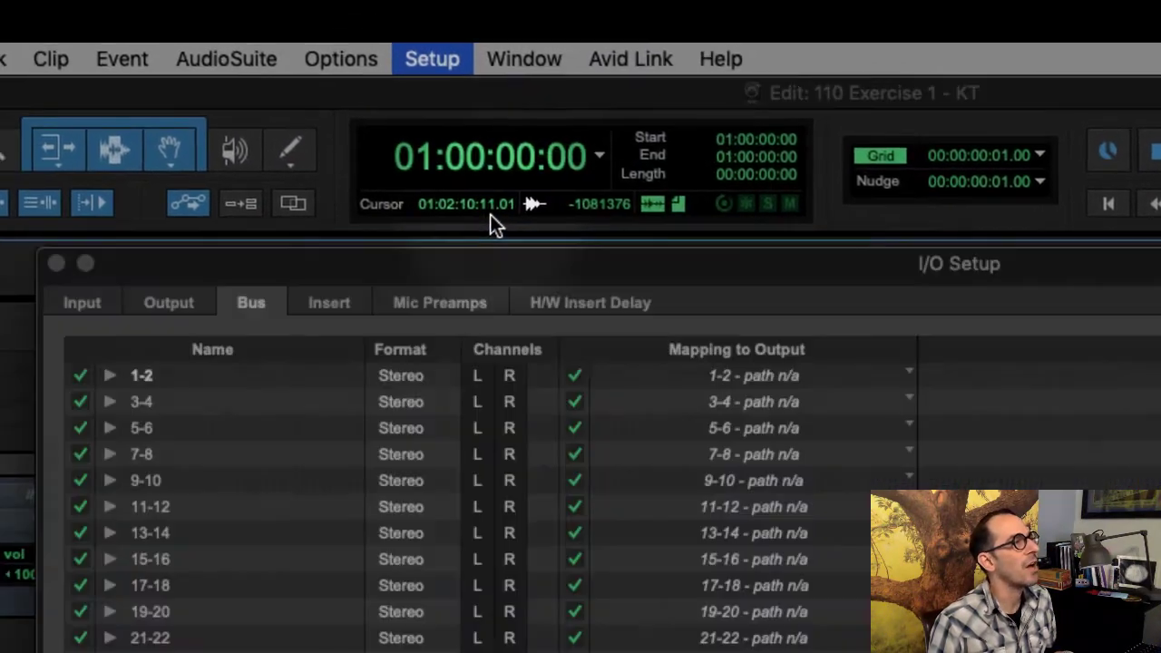
left_click(218, 188)
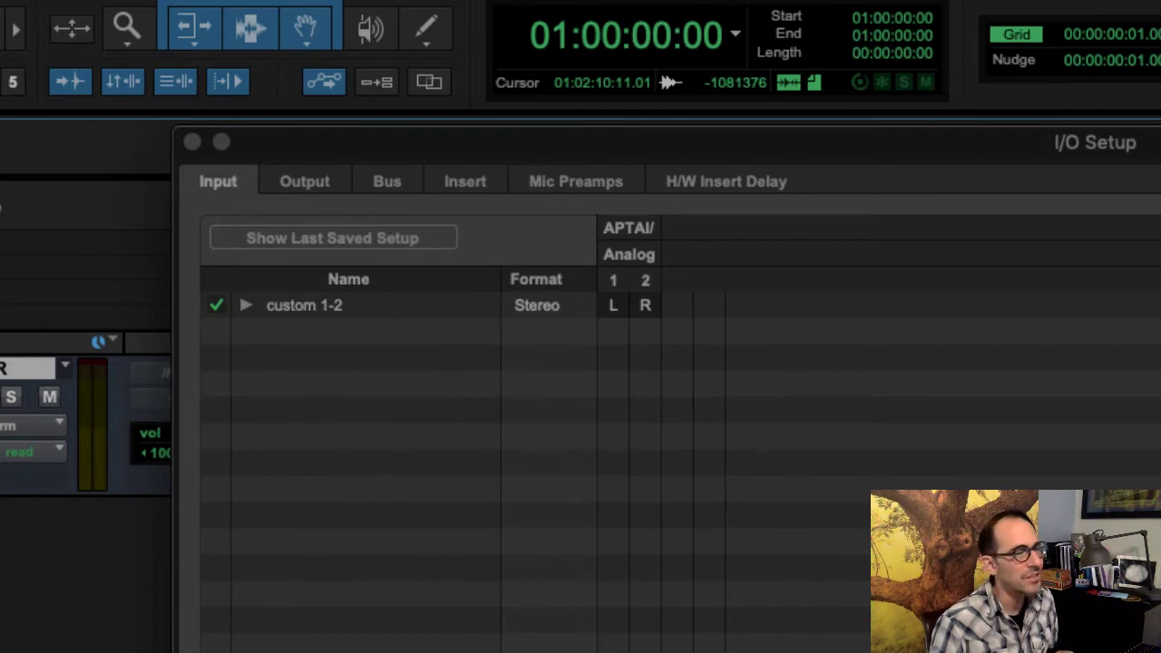
key("Return")
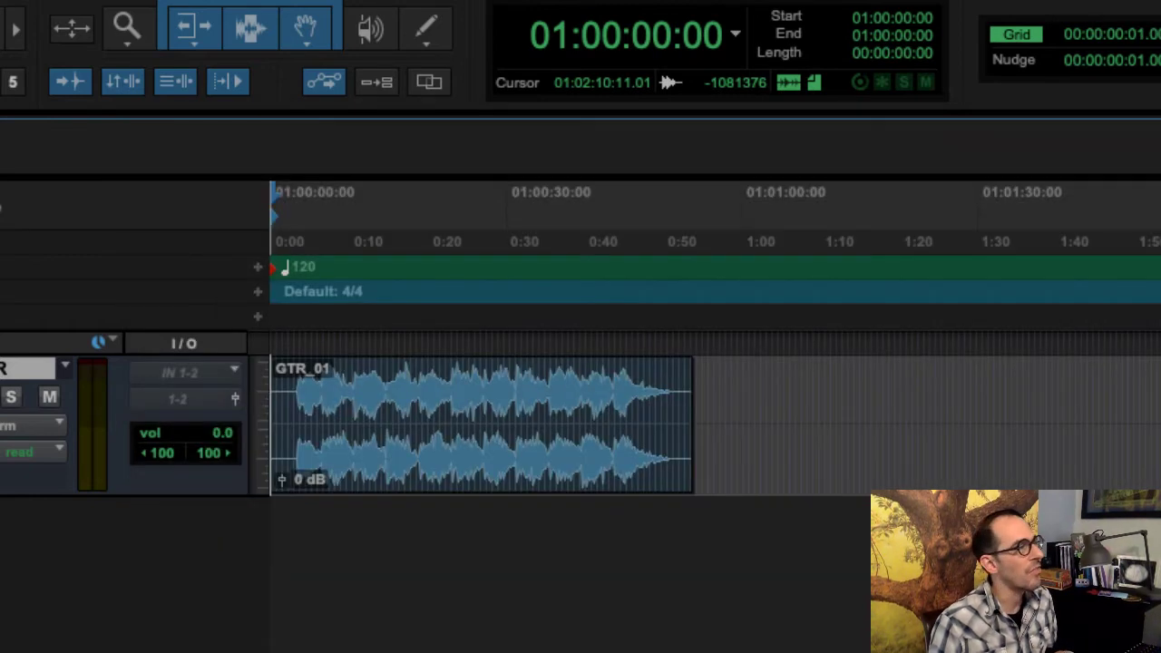
Step: Examine the interface input choices and the output and bus paths offered on the GTR track
left_click(198, 367)
mouse_move(198, 370)
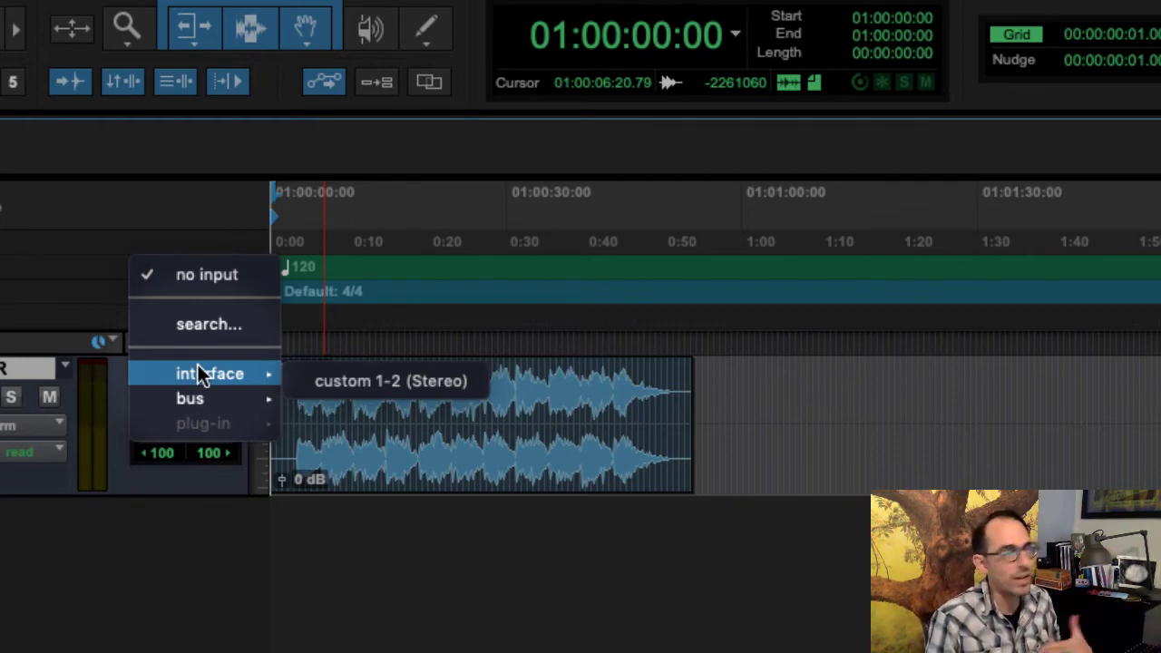
left_click(441, 379)
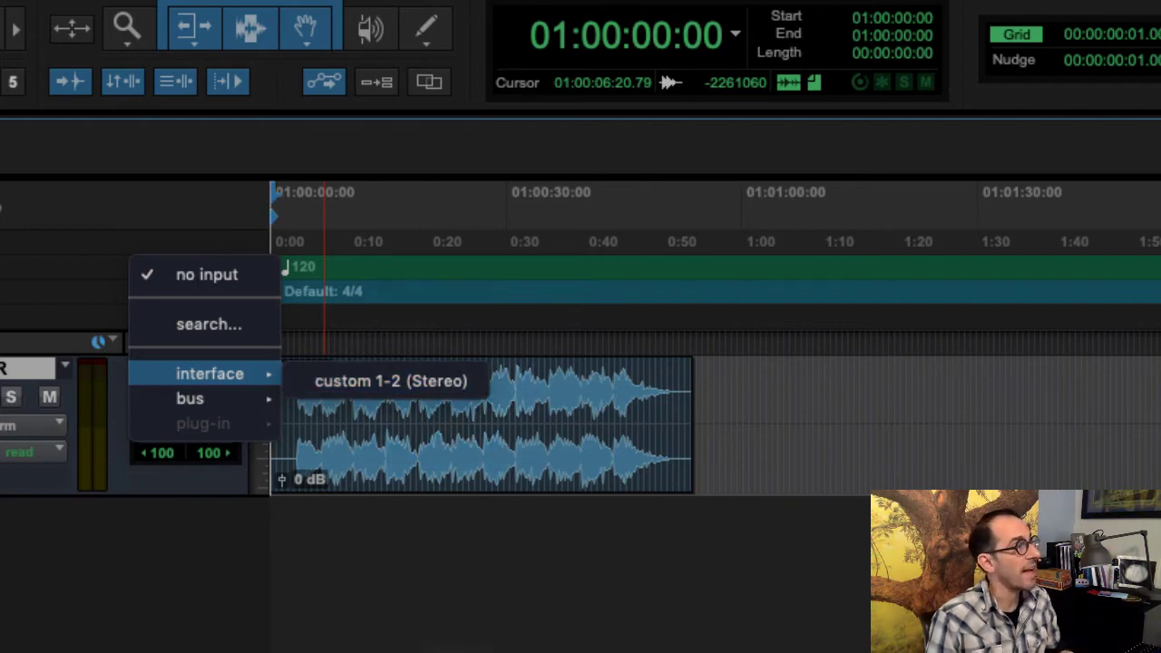
left_click(153, 394)
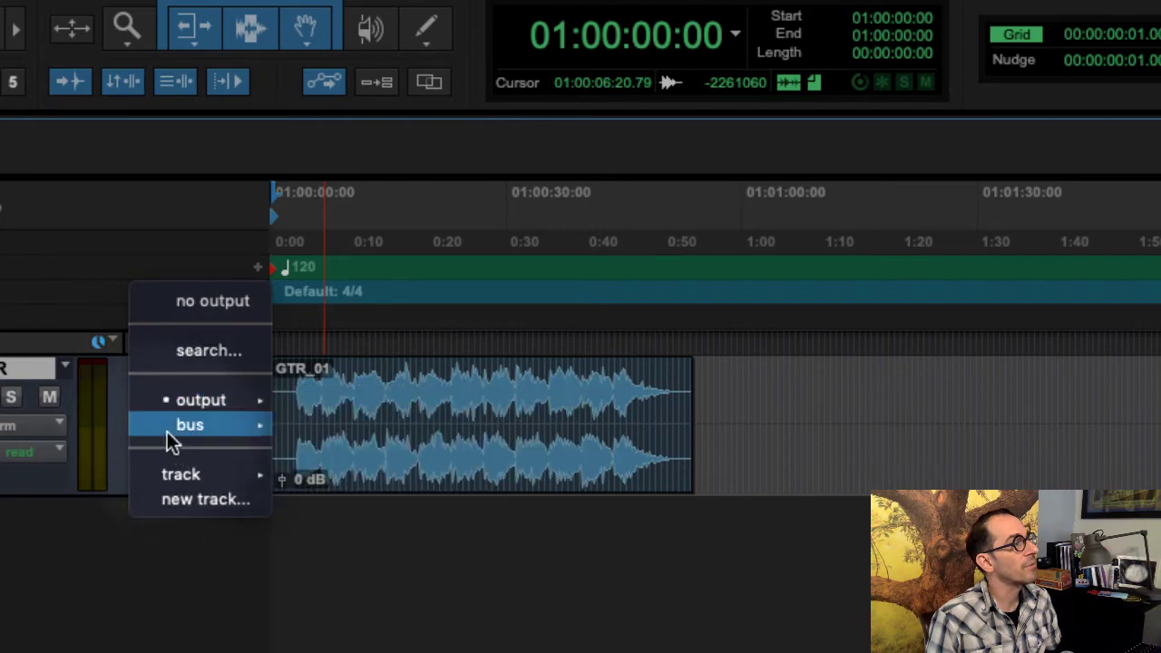
mouse_move(160, 425)
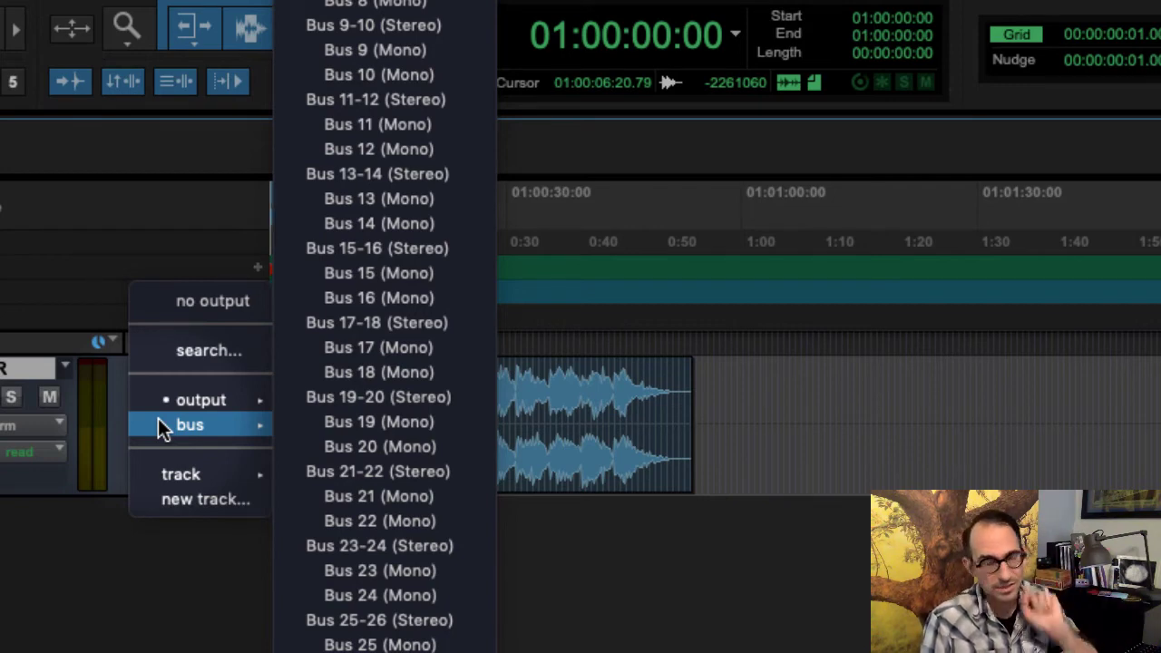
mouse_move(145, 404)
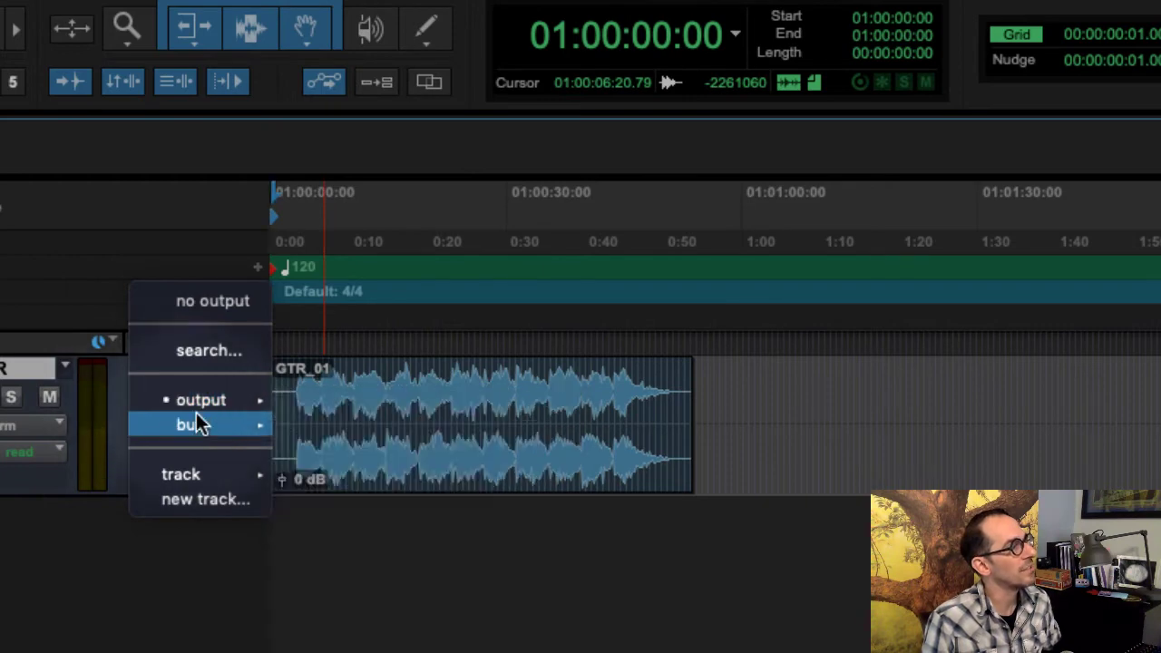
key("Escape")
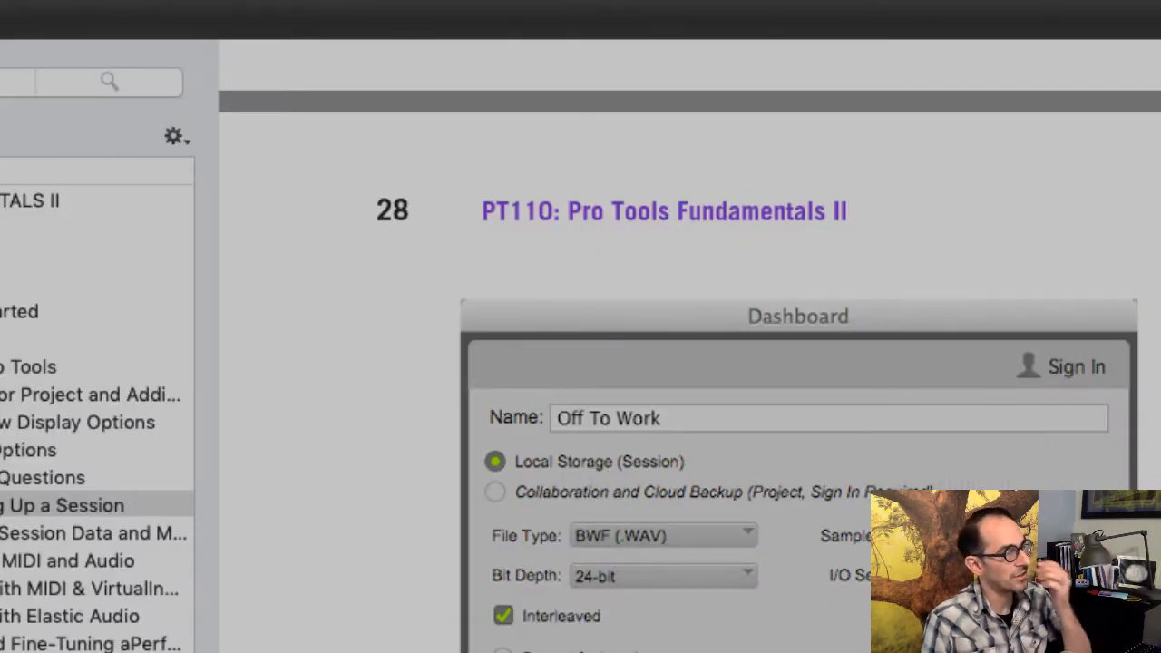
Step: Read the exercise guide's instructions for resetting the Input page, including Discussion Point #1
scroll(671, 453, "down", 10)
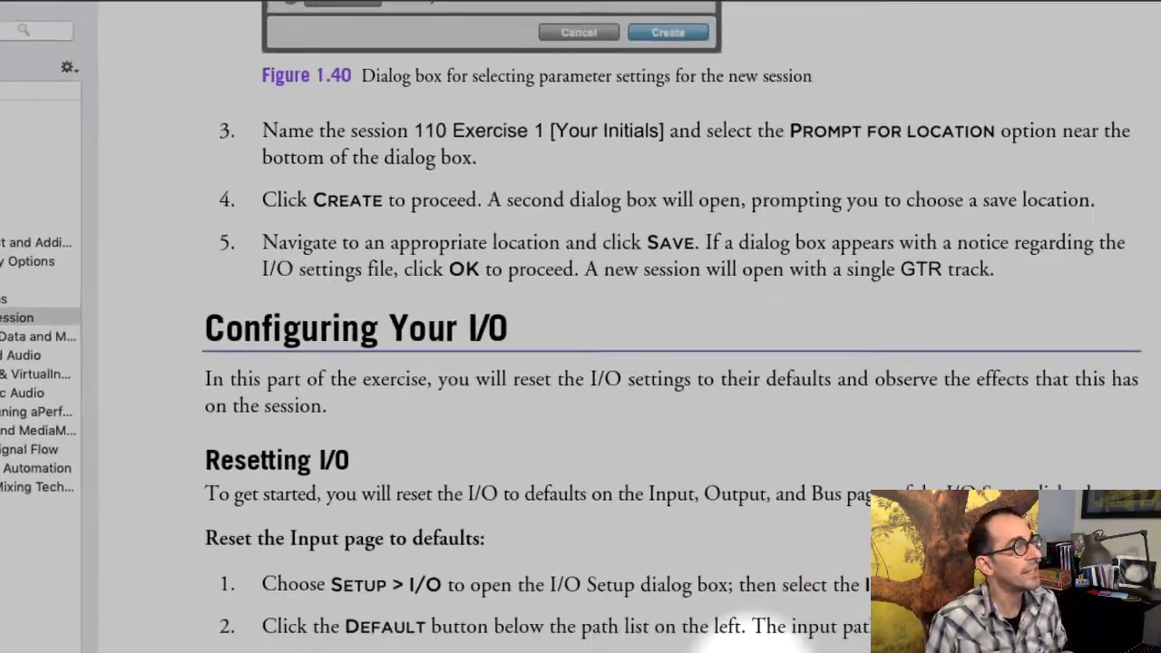
scroll(707, 647, "down", 2)
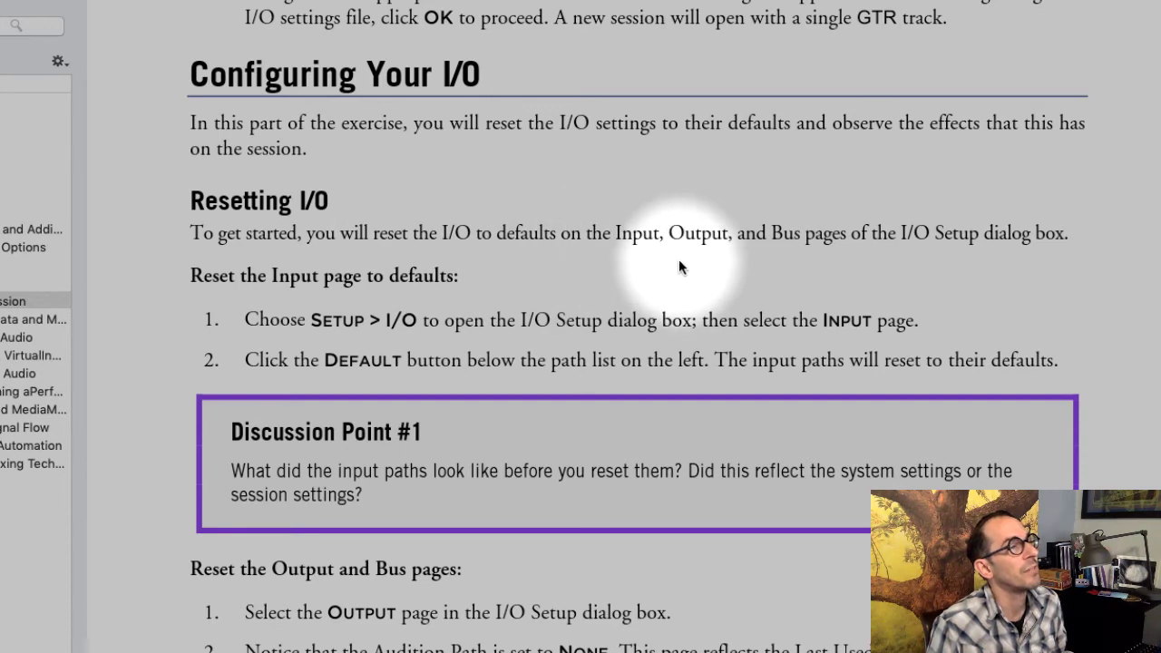
scroll(390, 309, "down", 3)
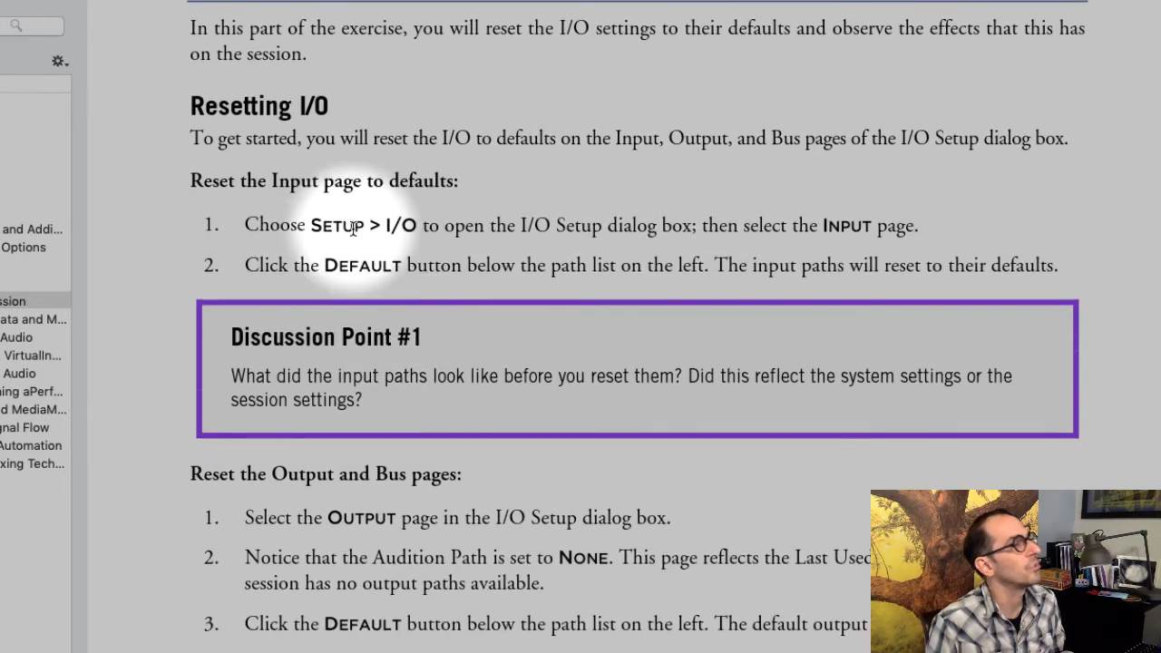
scroll(781, 259, "down", 3)
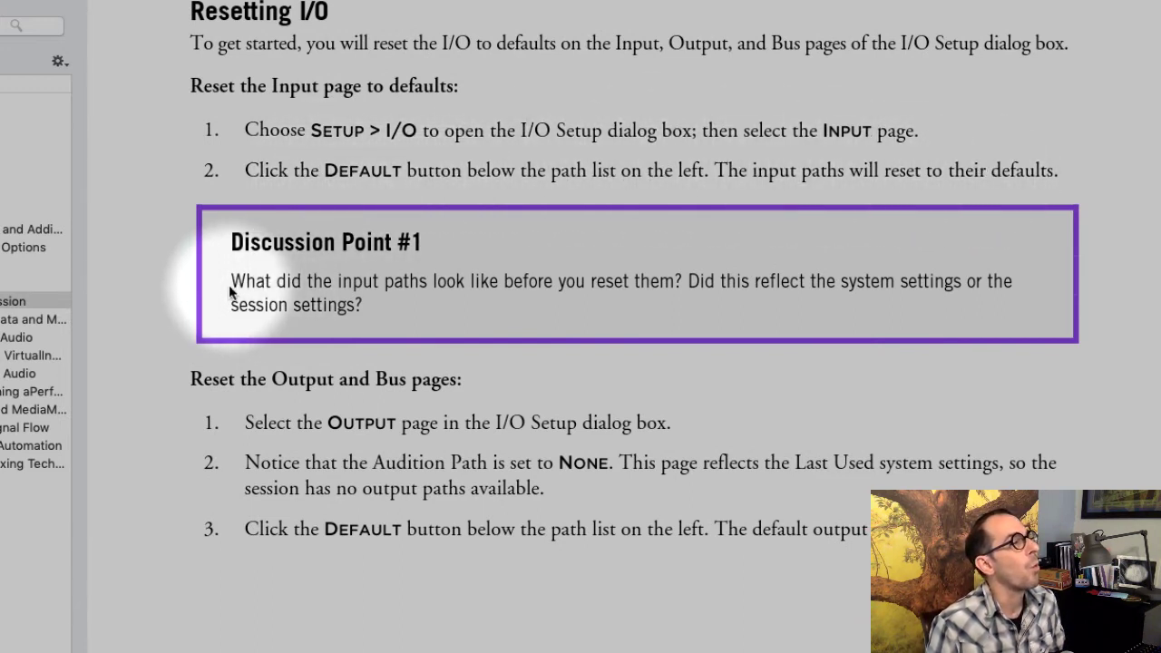
left_click_drag(230, 281, 956, 332)
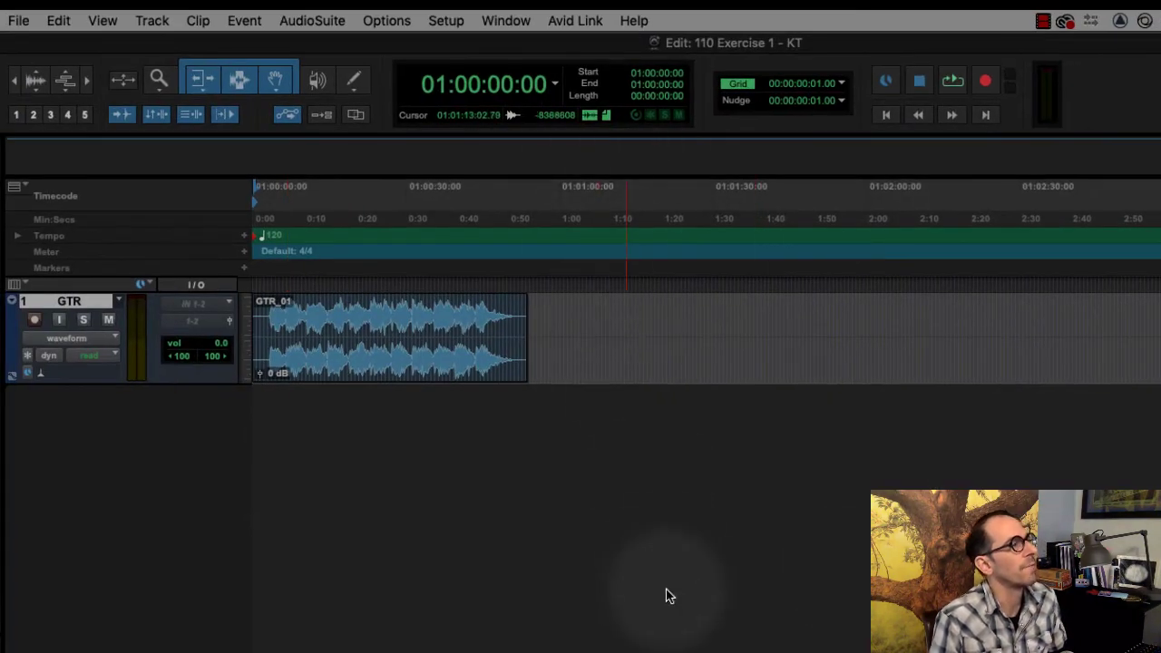
Step: Expand the custom 1-2 path on the I/O Setup's Input page and reset the input paths to their defaults
left_click(445, 20)
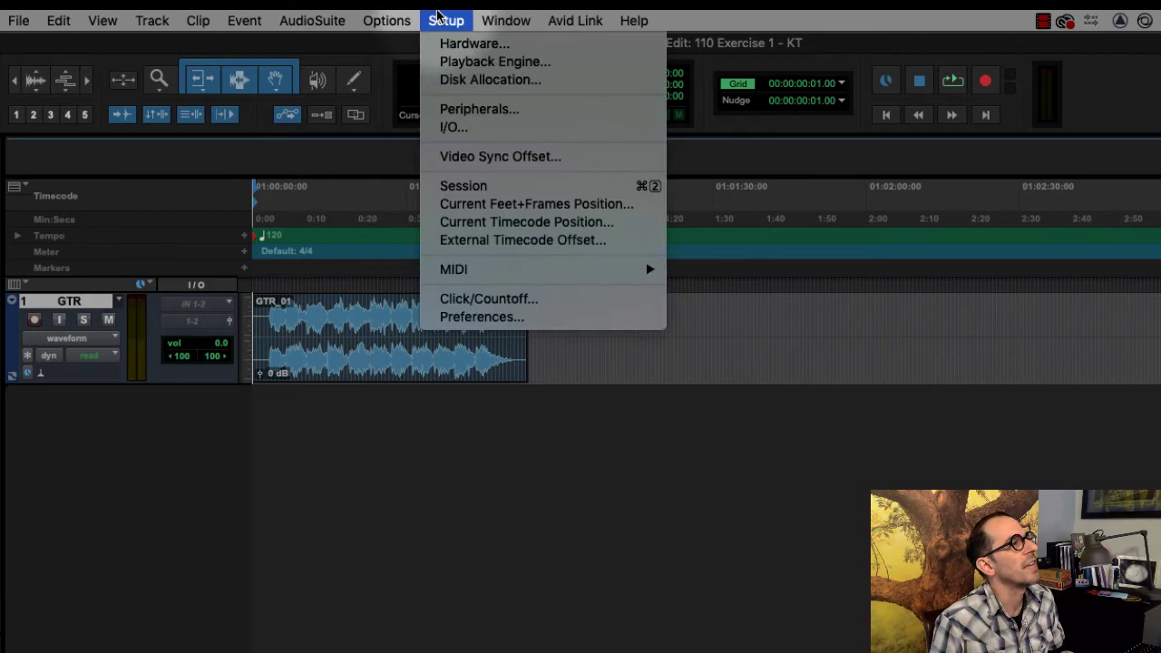
left_click(506, 128)
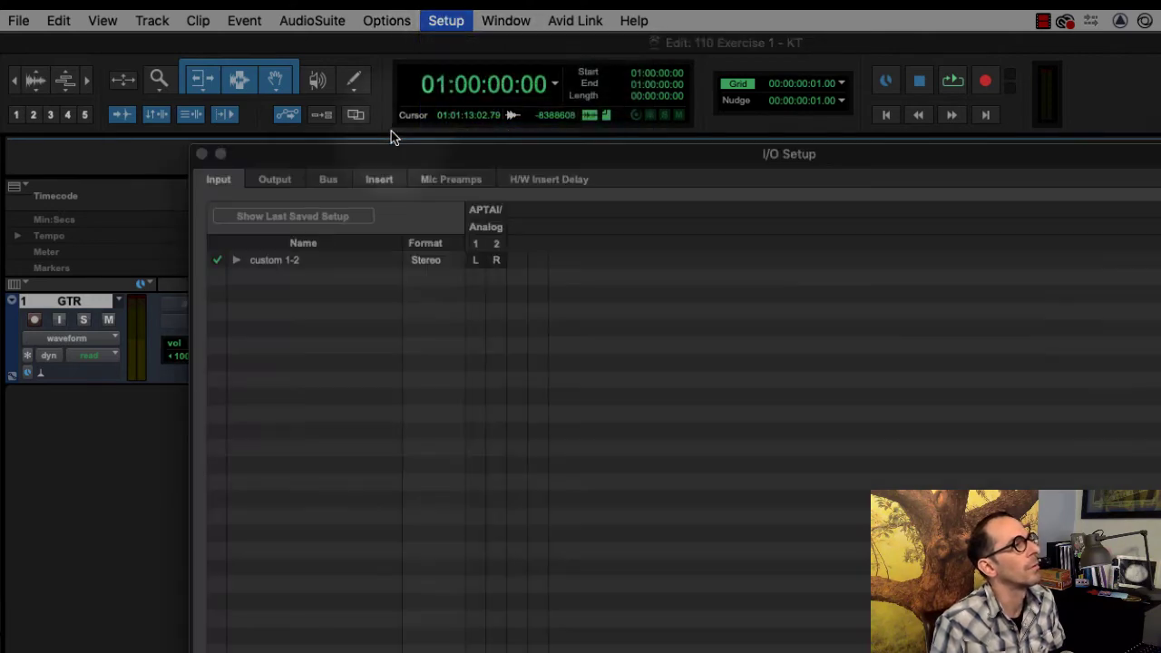
left_click(272, 260)
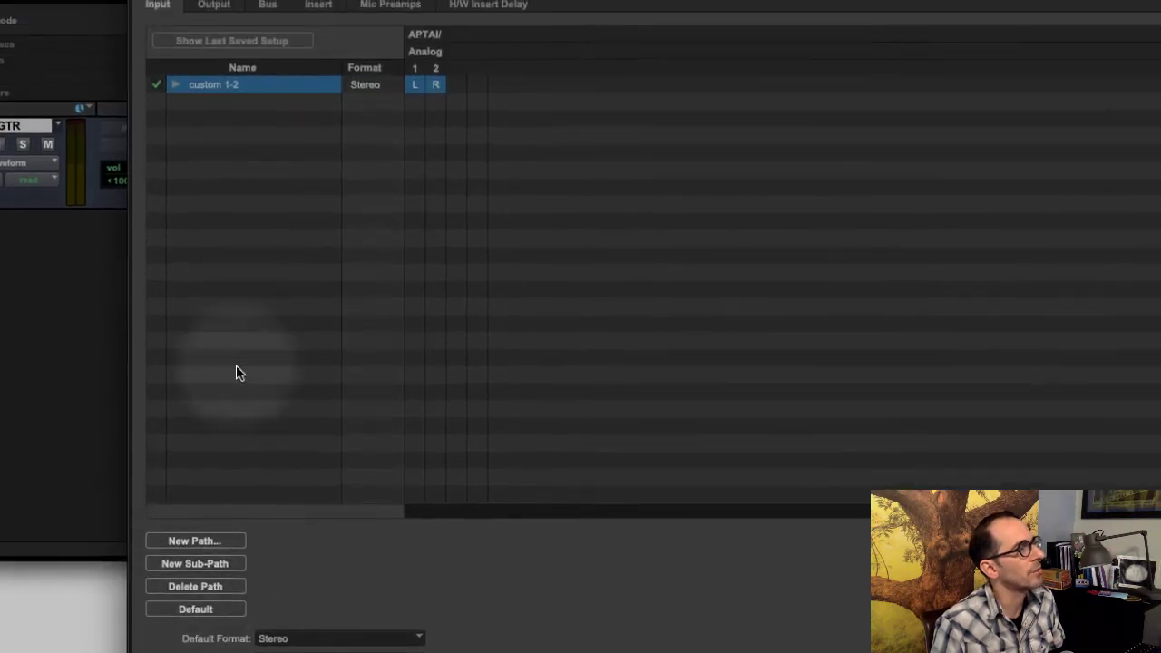
left_click(176, 87)
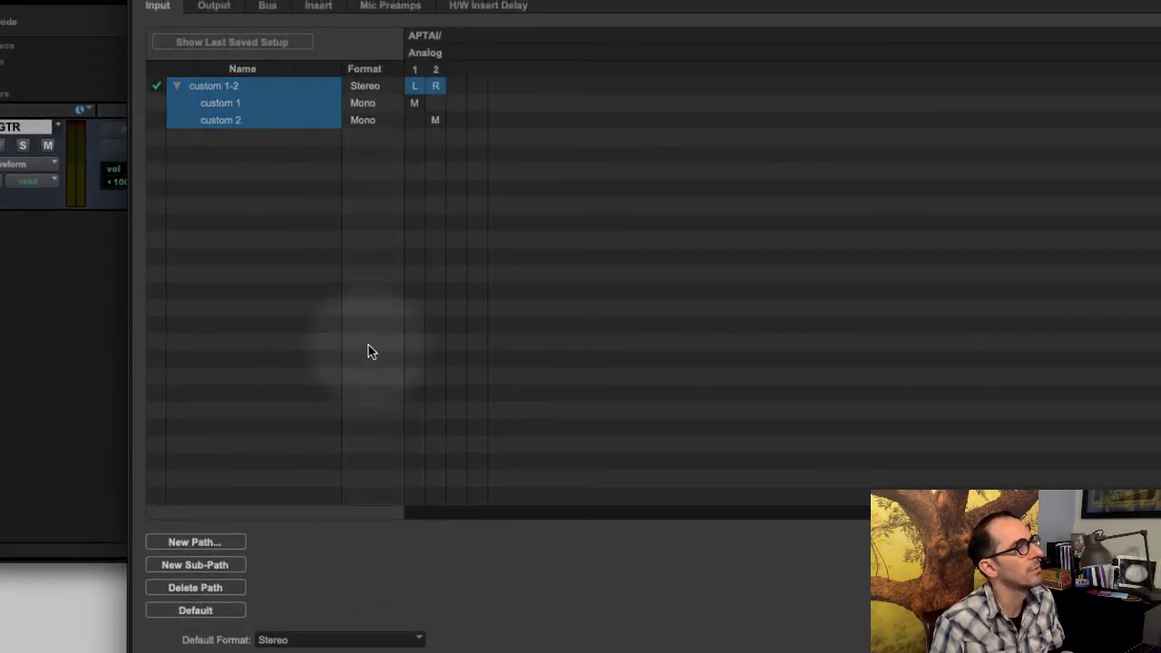
left_click(196, 611)
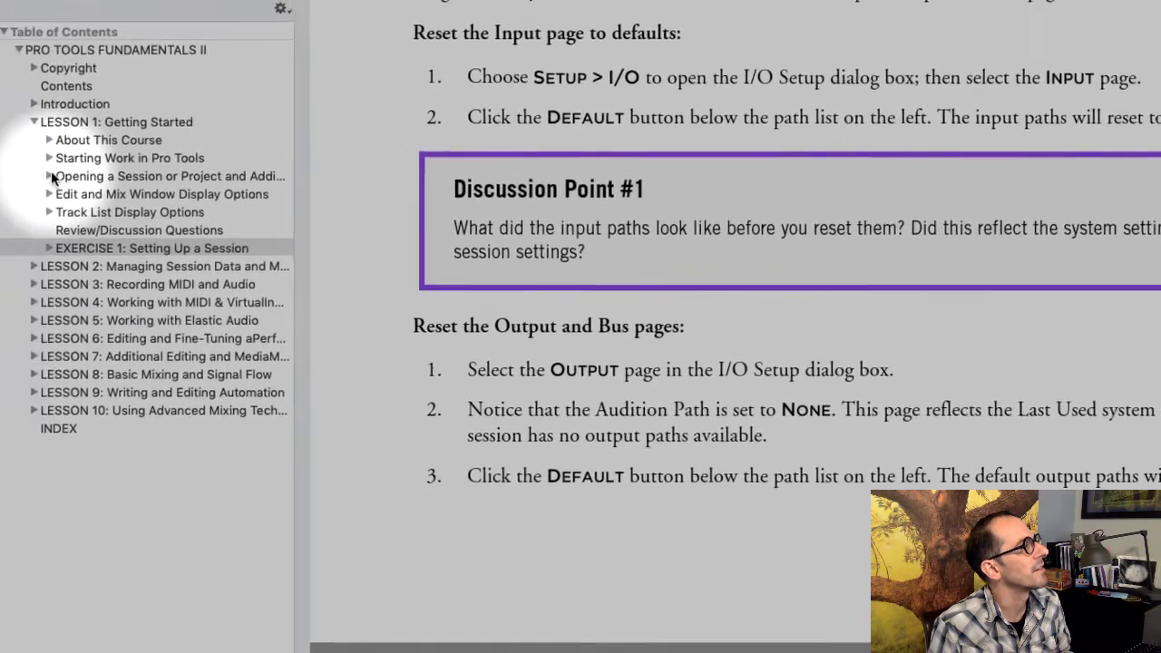
Step: Look up the System Settings versus Session Settings explanation in the guide's Lesson 1 section on configuring I/O settings
left_click(202, 209)
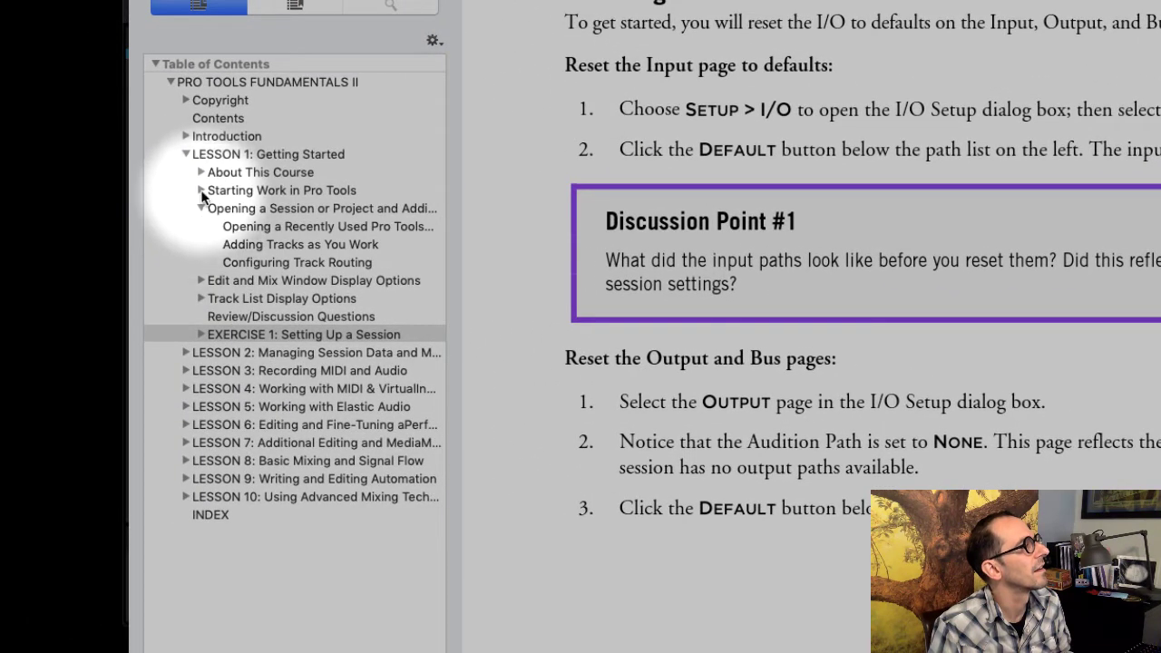
left_click(200, 191)
left_click(316, 260)
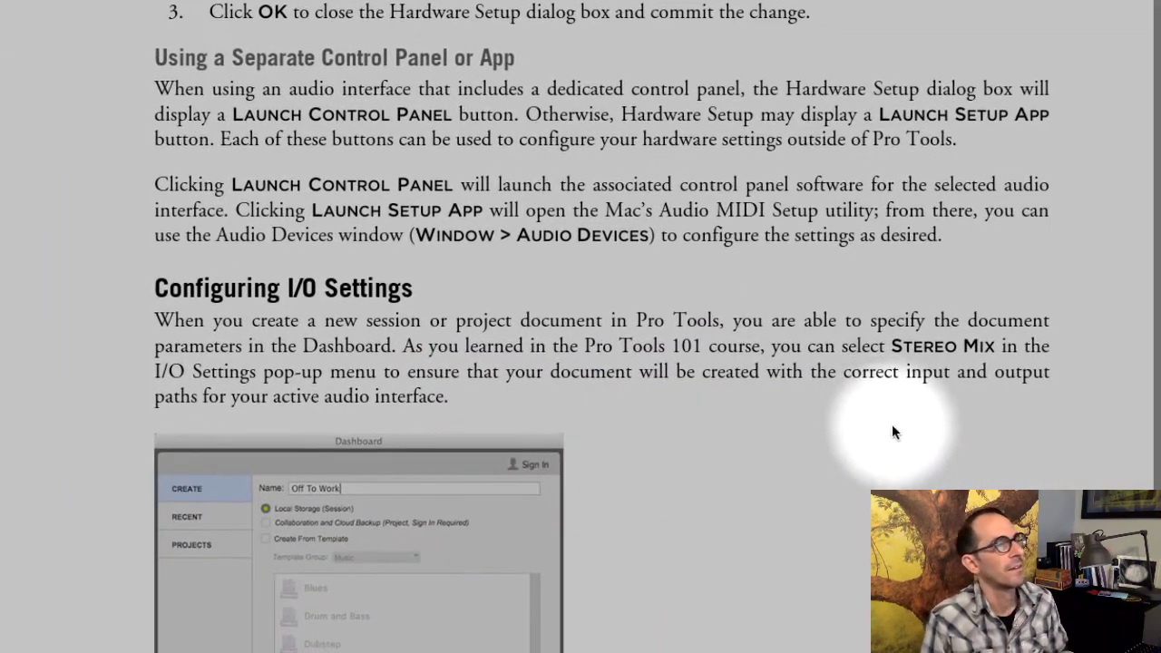
scroll(884, 426, "down", 5)
scroll(884, 425, "down", 10)
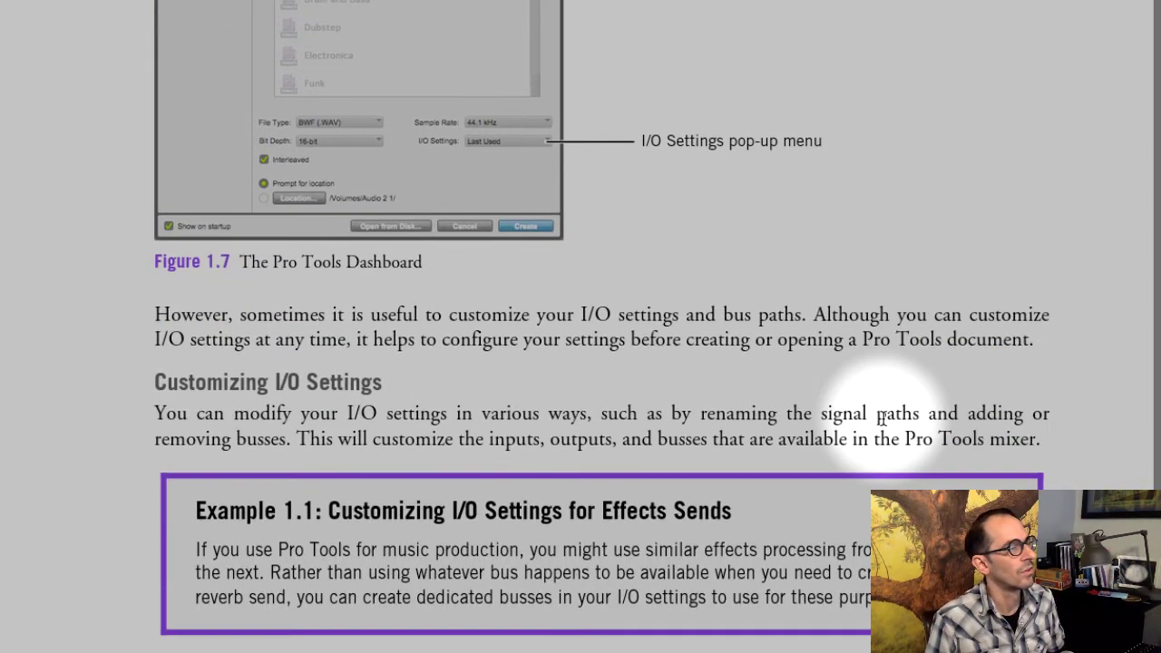
scroll(879, 424, "down", 10)
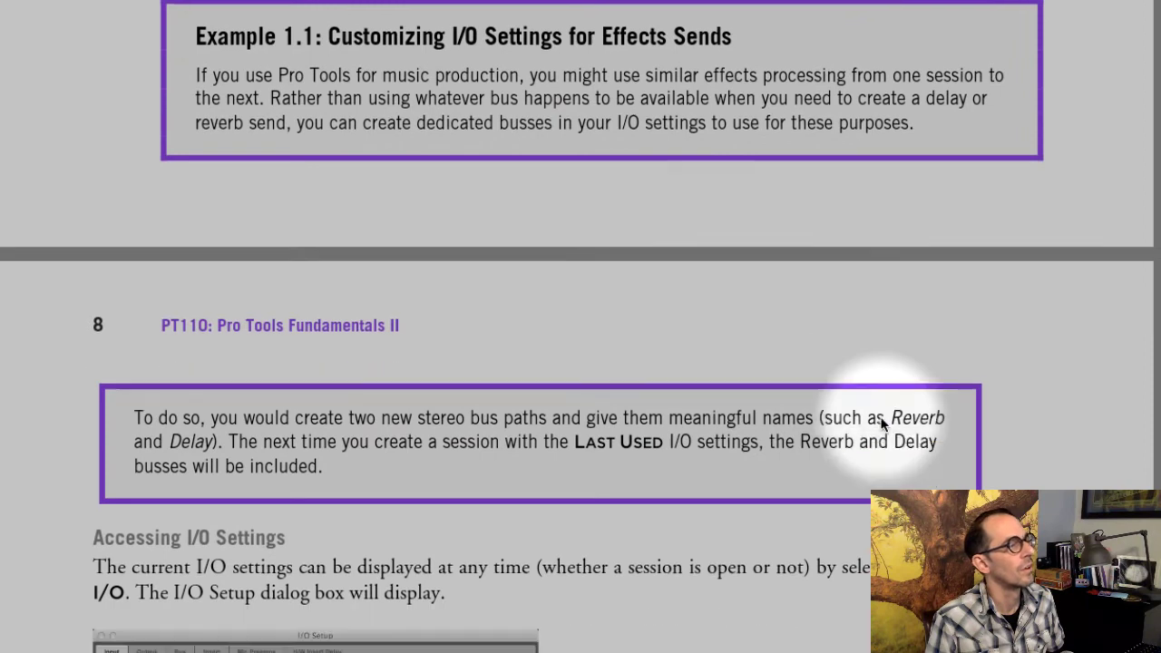
scroll(846, 422, "down", 6)
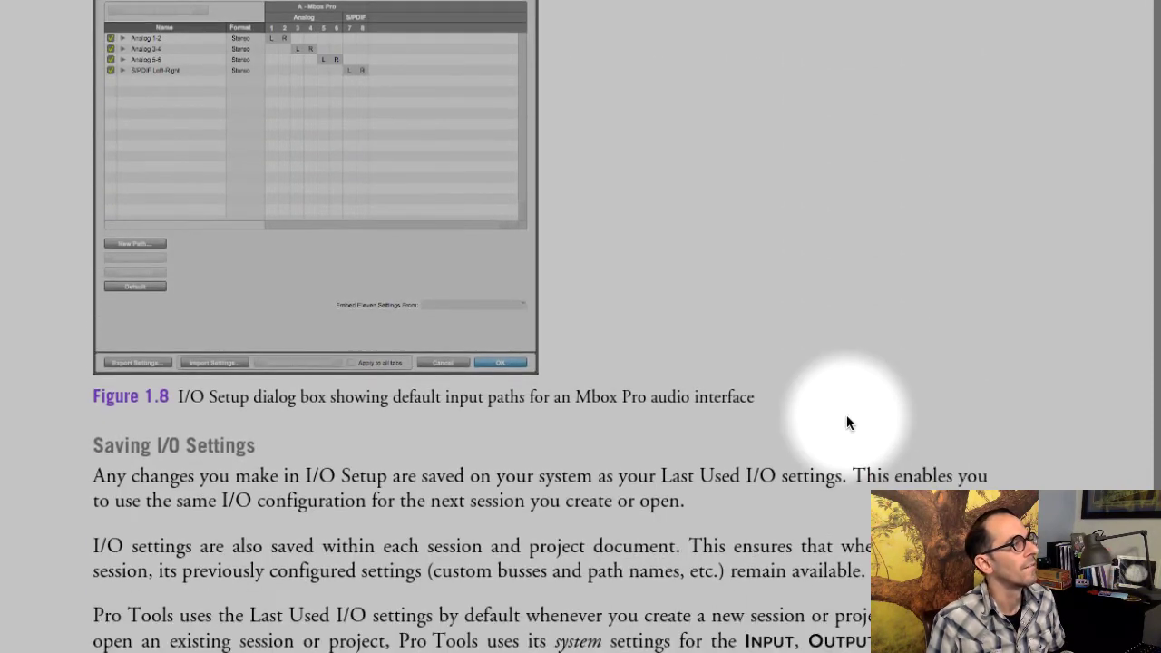
scroll(846, 419, "down", 8)
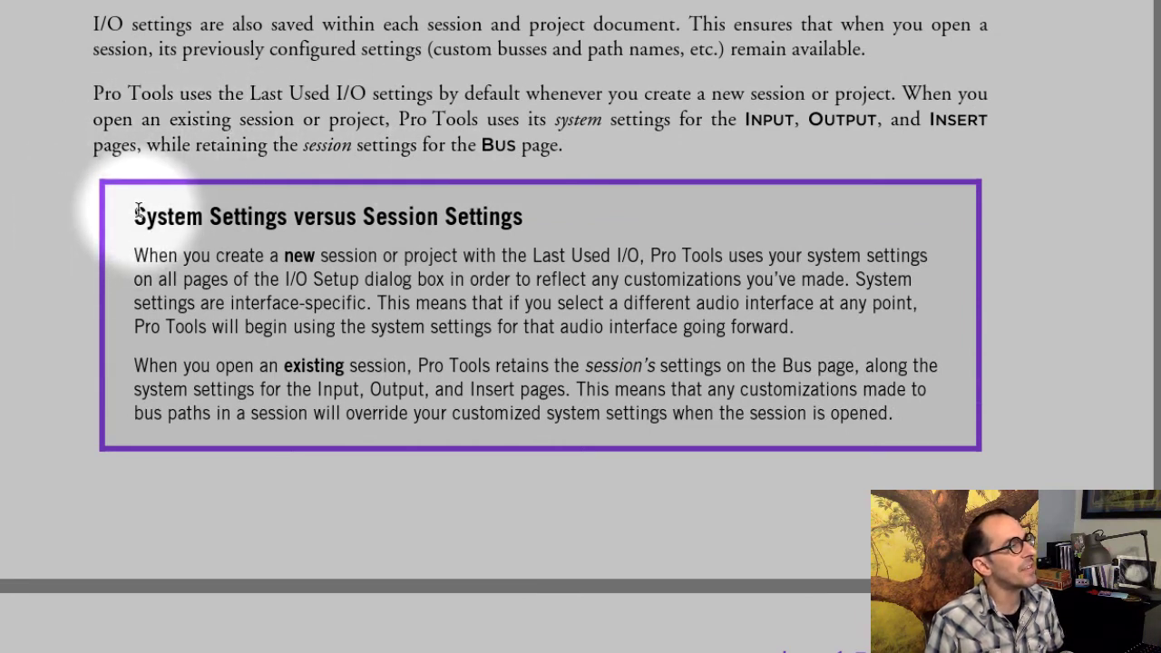
left_click_drag(134, 254, 876, 345)
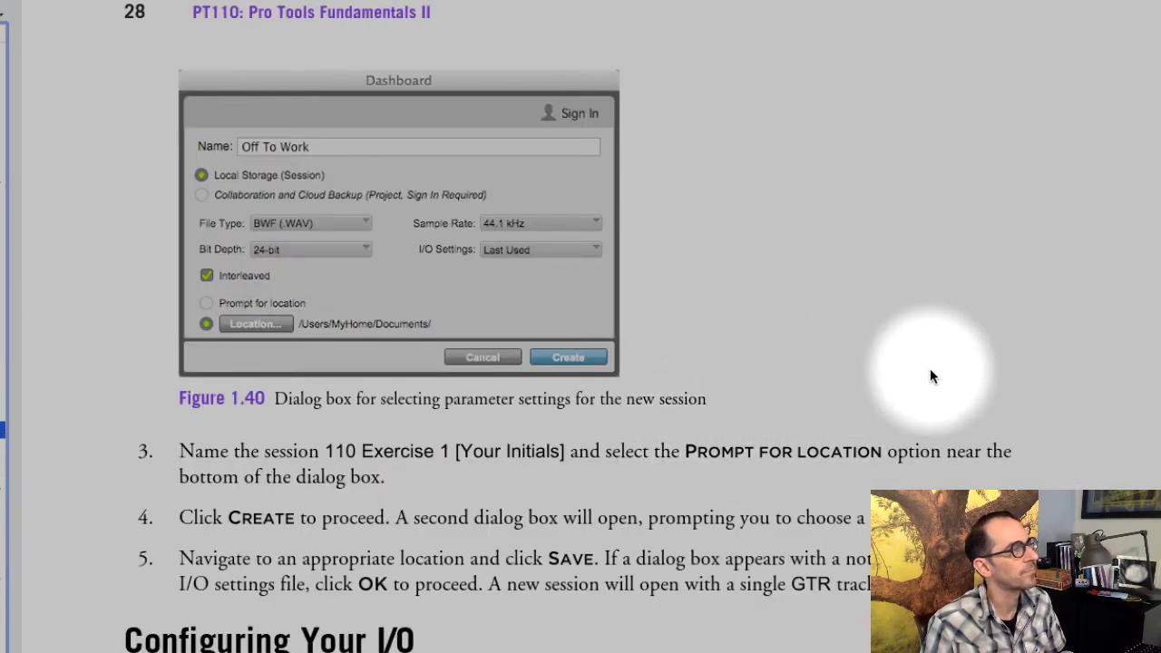
Step: Read the guide's Output page instructions through Discussion Point #2 and reset the I/O Setup's output paths to their defaults
scroll(930, 370, "down", 10)
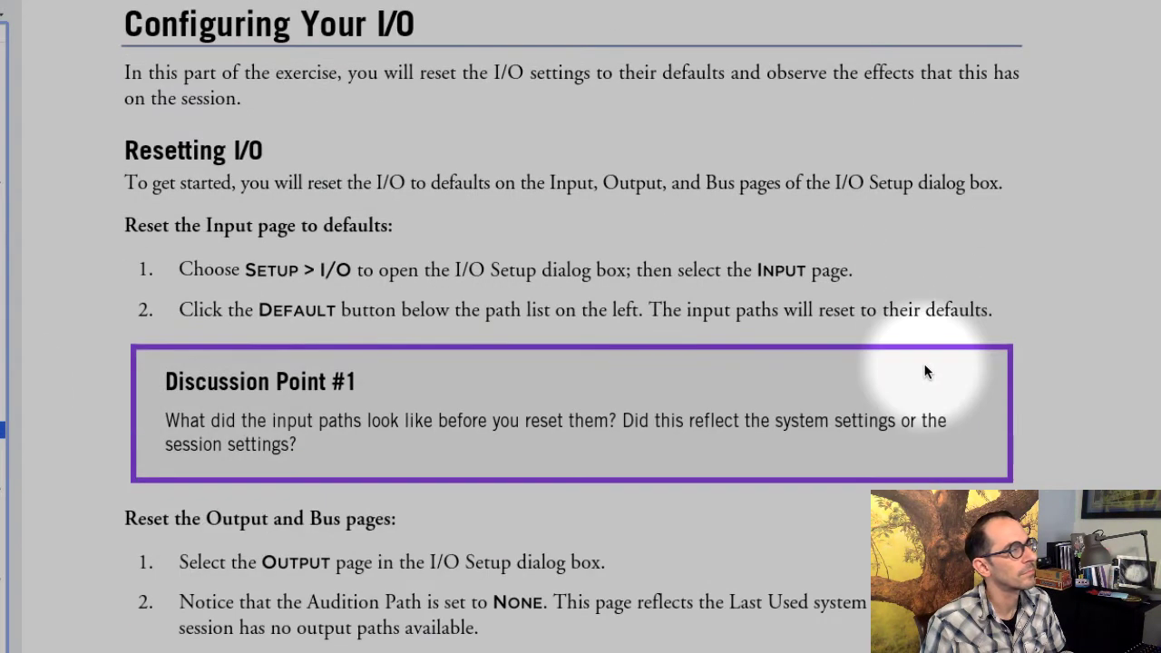
scroll(925, 372, "down", 6)
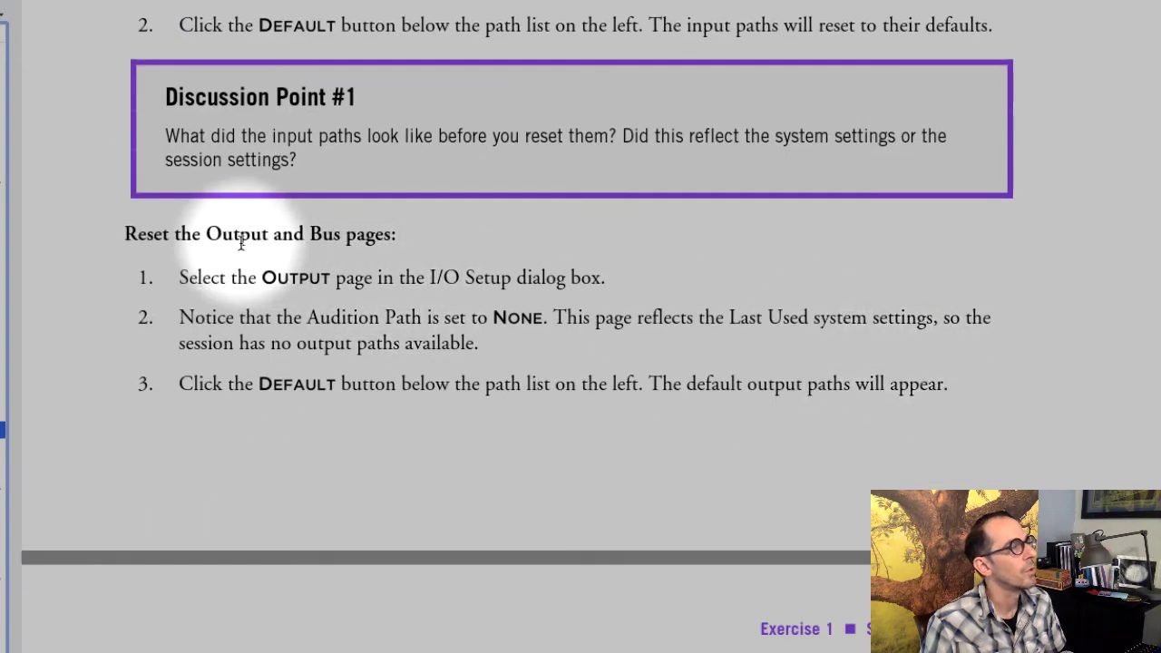
left_click_drag(199, 235, 1013, 399)
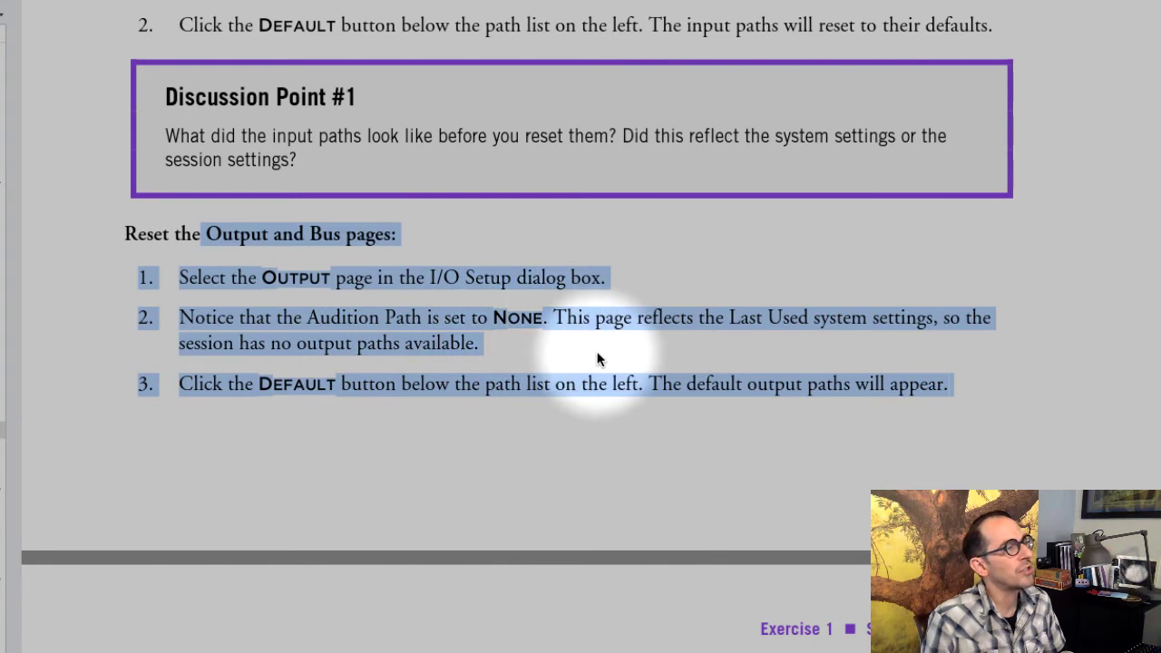
scroll(617, 317, "down", 3)
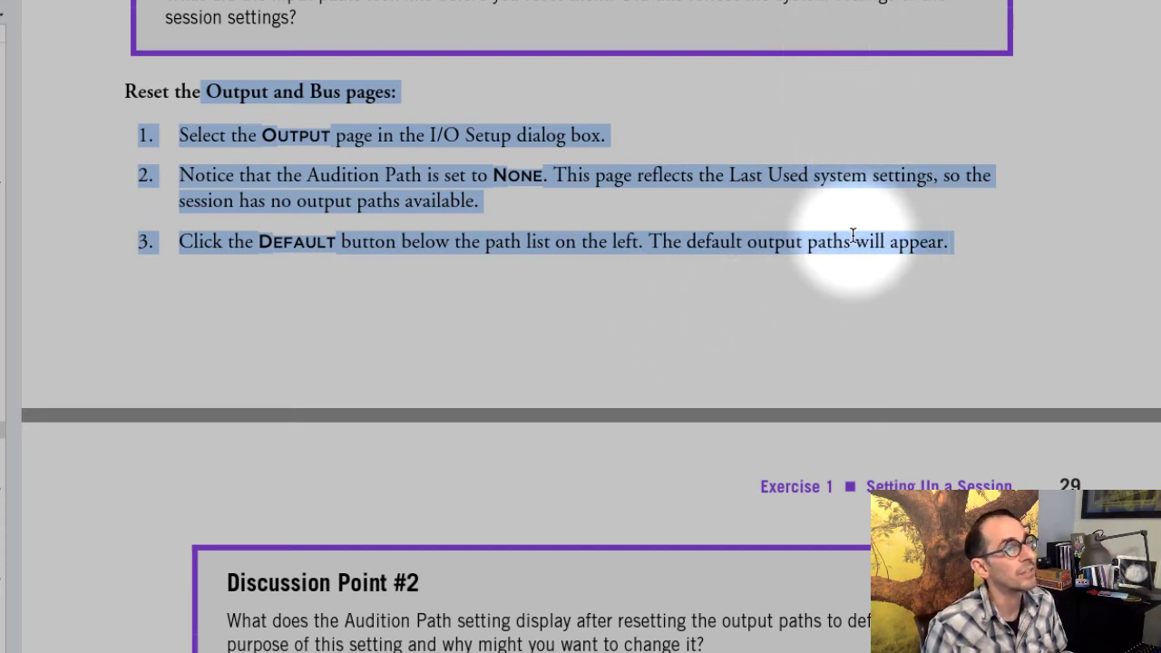
scroll(726, 317, "down", 3)
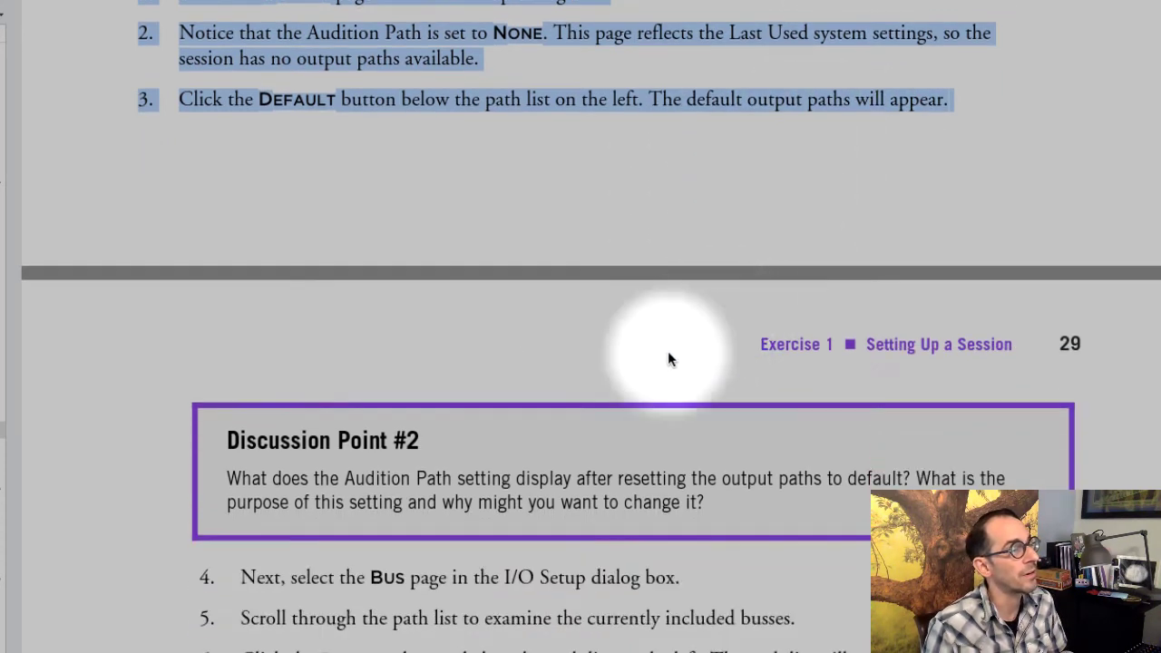
left_click_drag(225, 487, 767, 532)
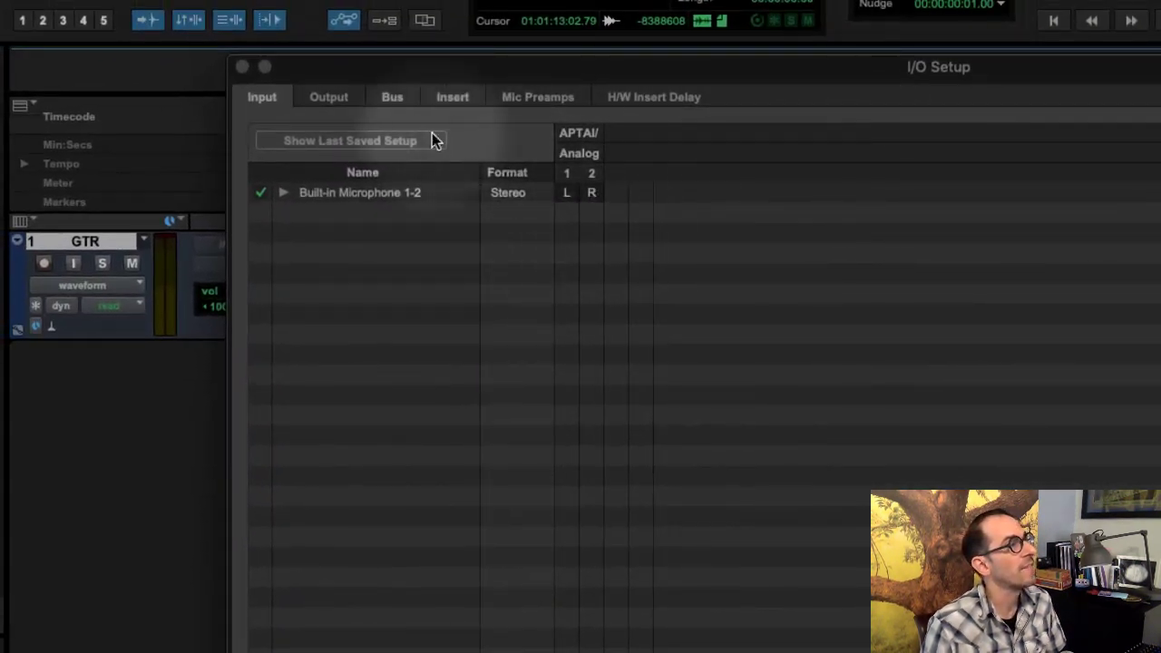
left_click(322, 99)
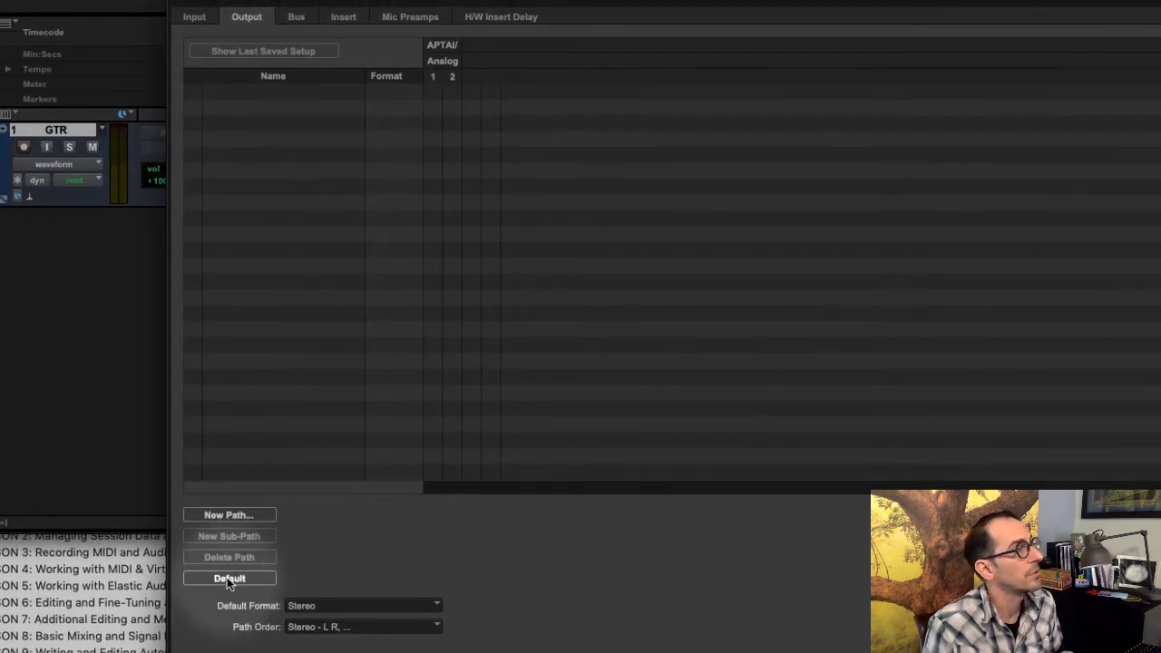
left_click(227, 577)
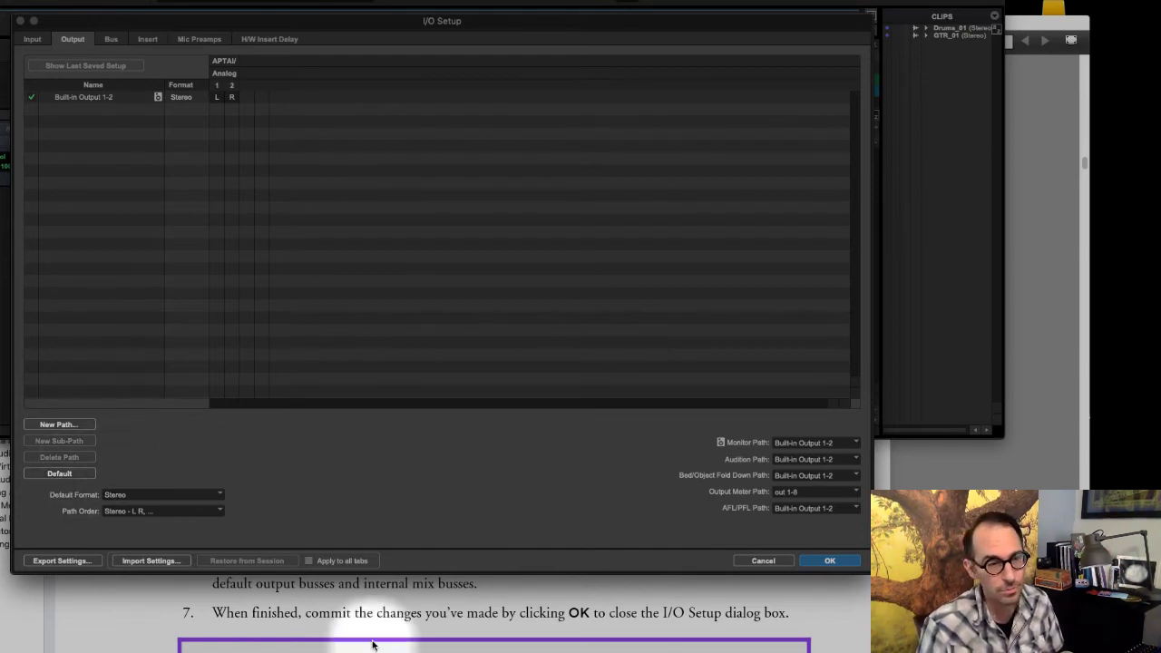
Step: Read the guide's Bus page instructions and reset the I/O Setup's bus paths to their defaults
left_click(279, 617)
scroll(545, 521, "down", 10)
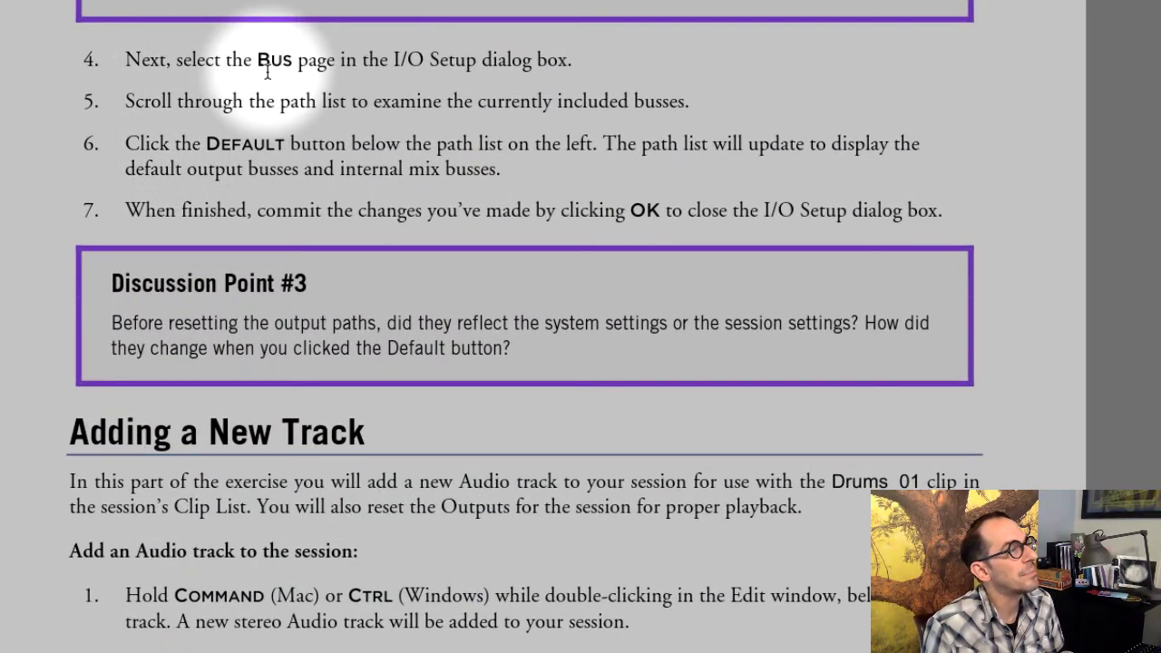
left_click_drag(289, 101, 554, 178)
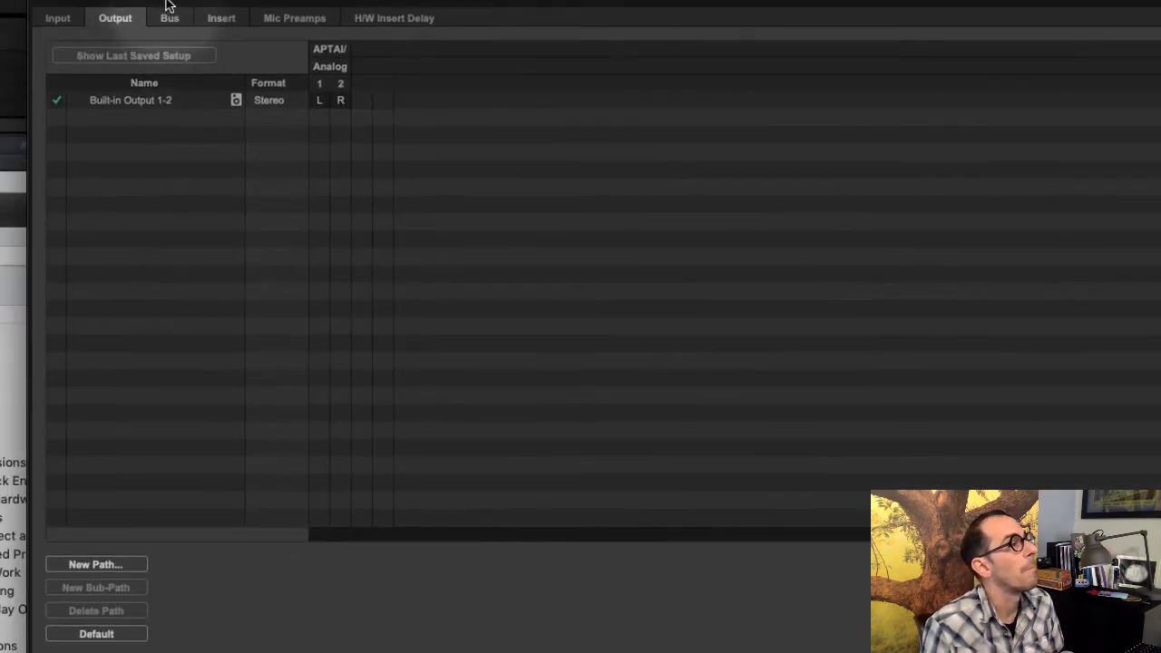
left_click(168, 19)
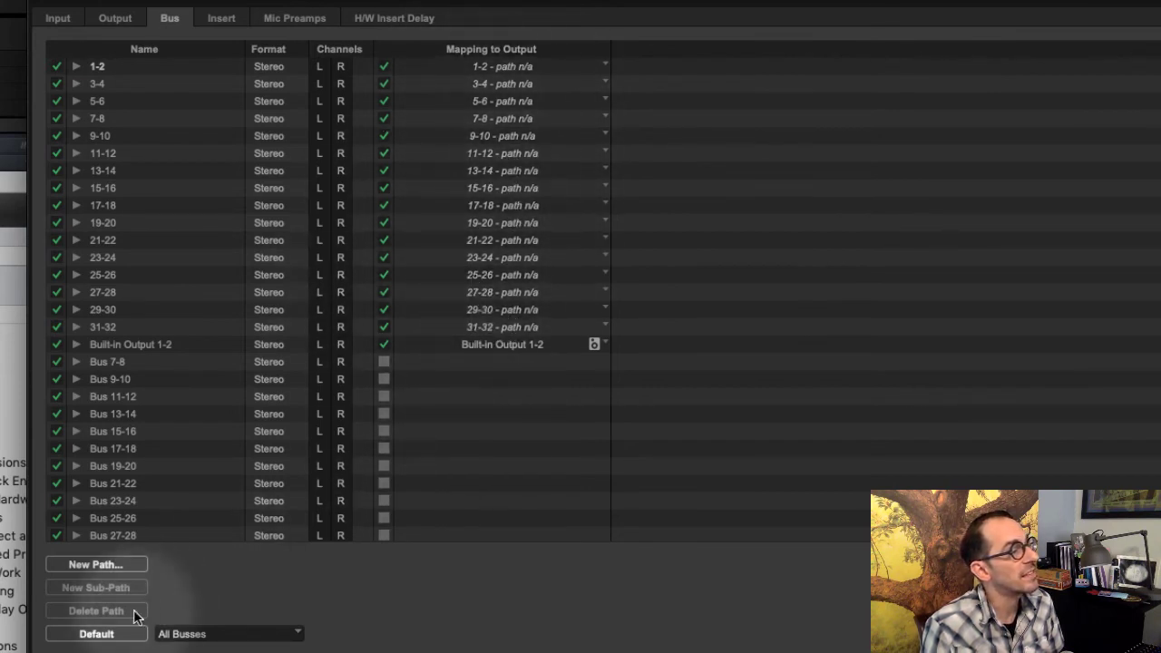
left_click(94, 634)
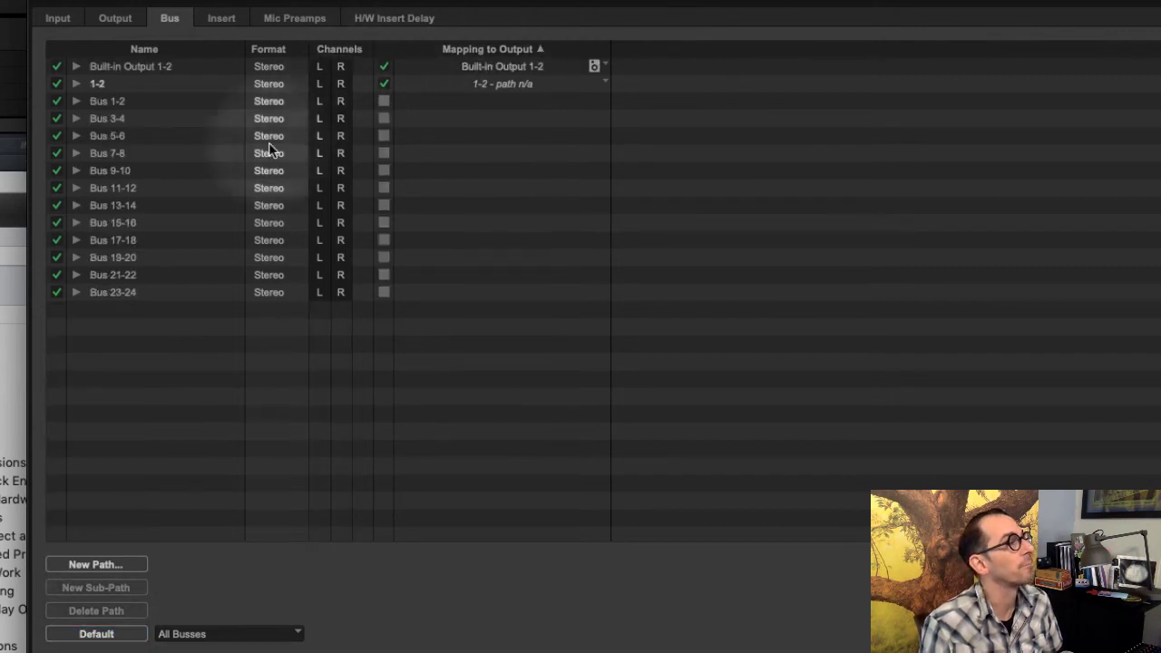
Step: Examine the mono sub-paths of the 1-2 bus path and select the Built-in Output 1-2 path on the Bus page
left_click(76, 85)
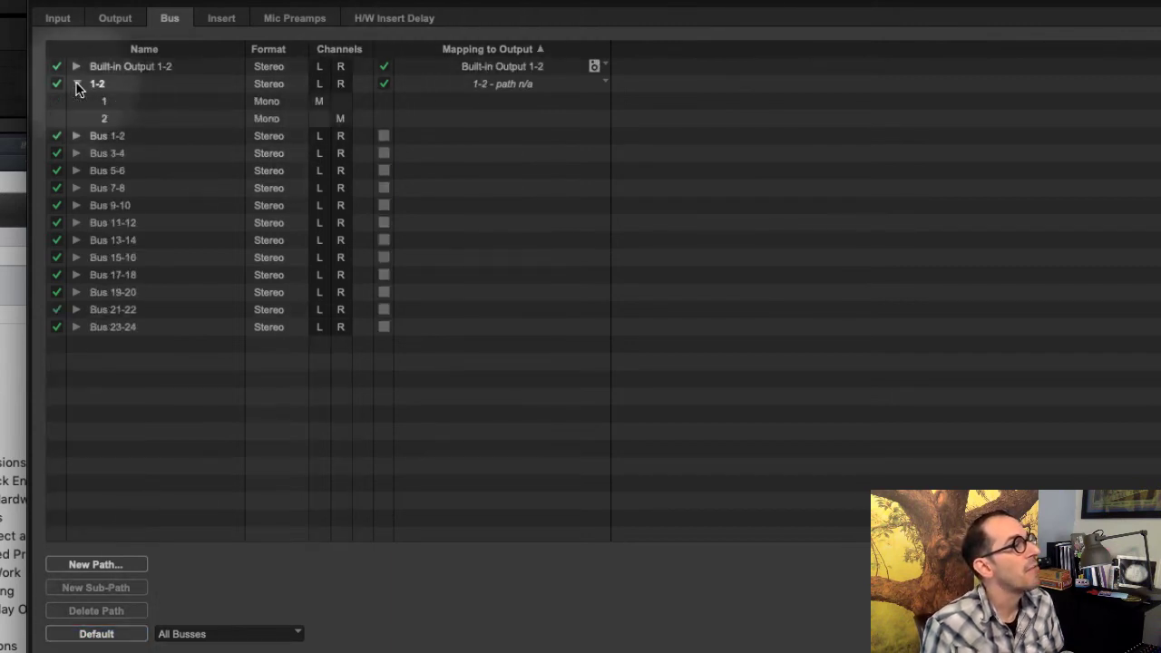
left_click(76, 84)
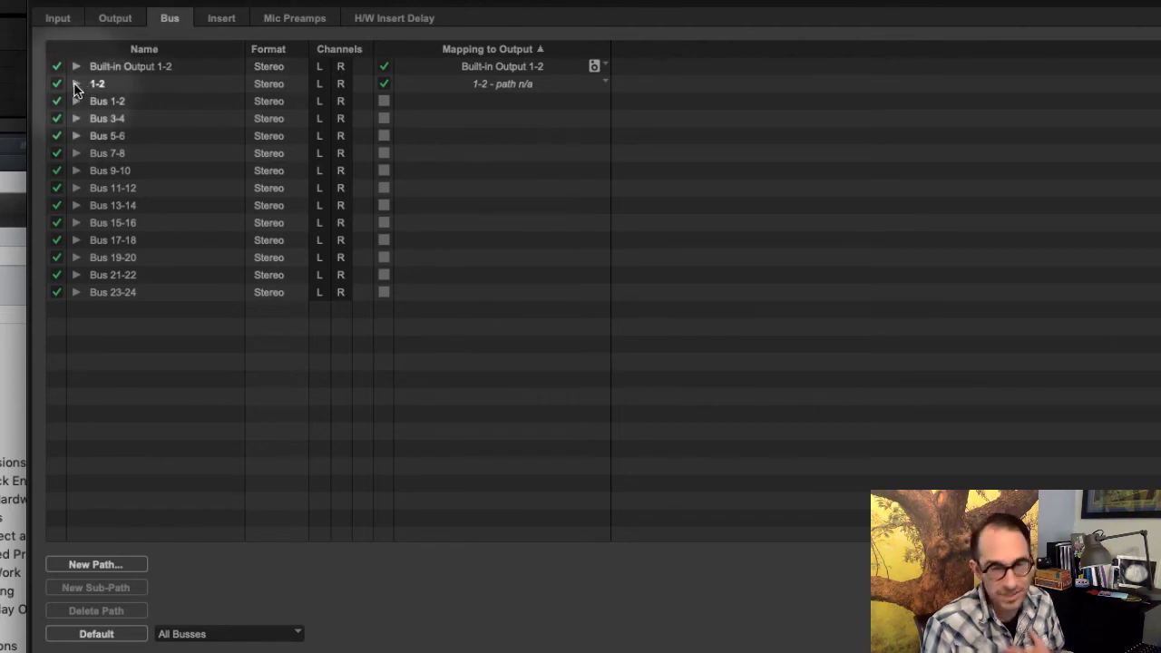
left_click(150, 68)
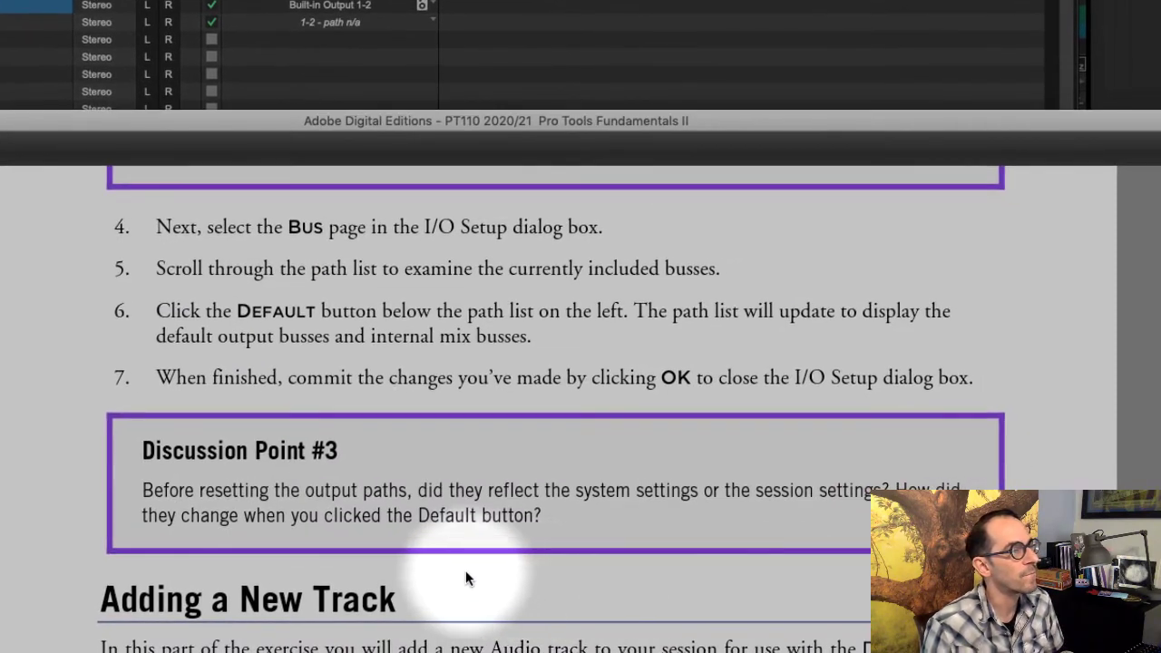
Step: Read the guide's Discussion Point #3 and the Adding a New Track instructions
scroll(409, 552, "down", 7)
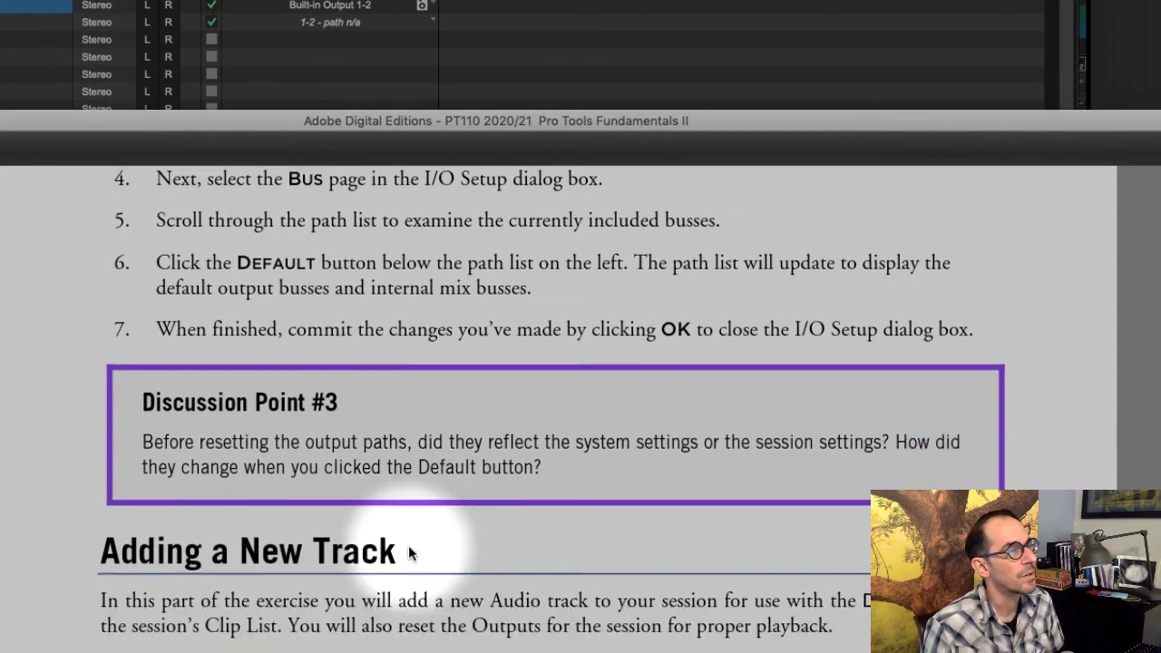
scroll(409, 551, "down", 2)
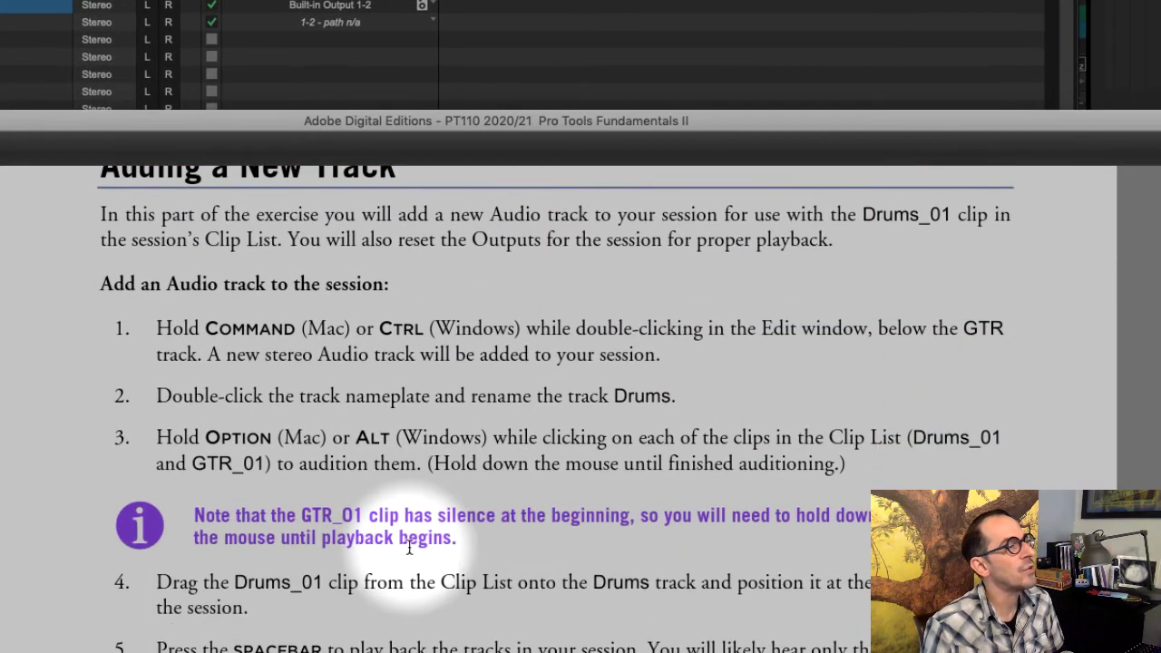
scroll(409, 552, "up", 2)
scroll(409, 551, "down", 1)
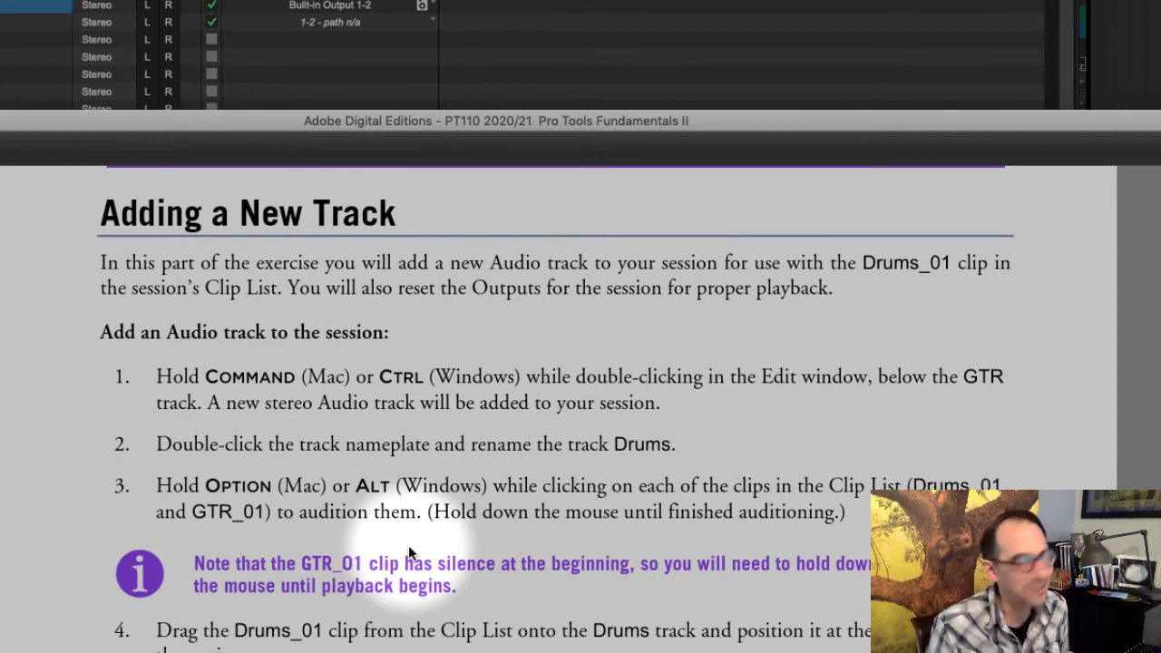
left_click_drag(149, 127, 150, 120)
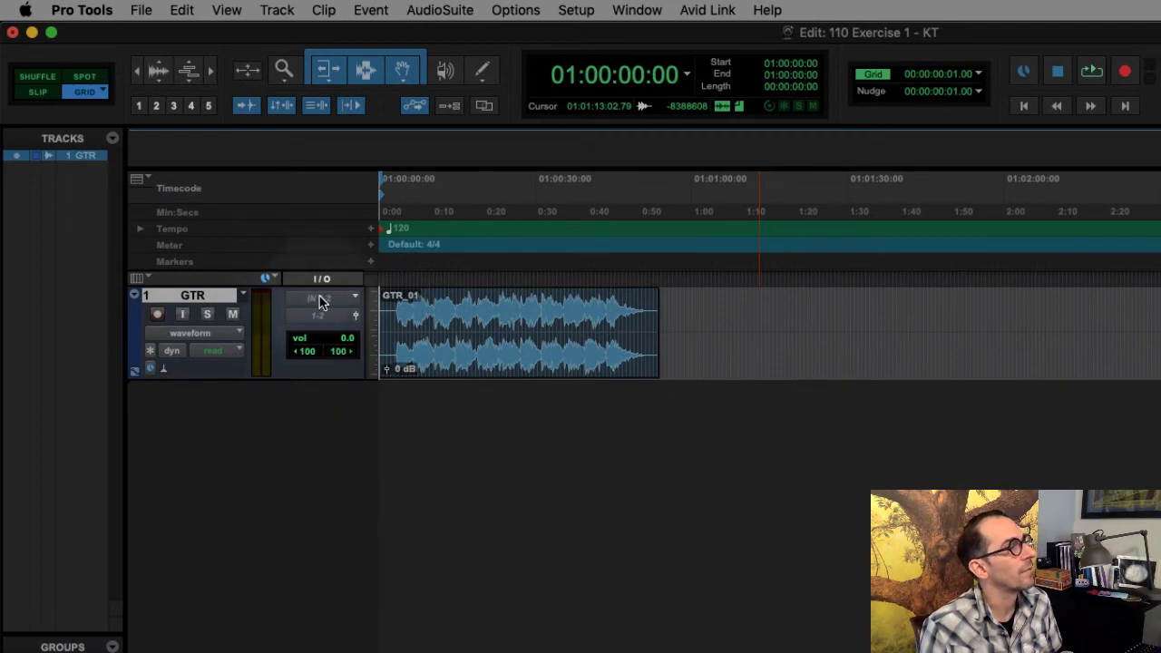
Step: Set the GTR track's input to the interface path Built-in Microphone 1-2 (Stereo)
left_click(317, 297)
mouse_move(354, 302)
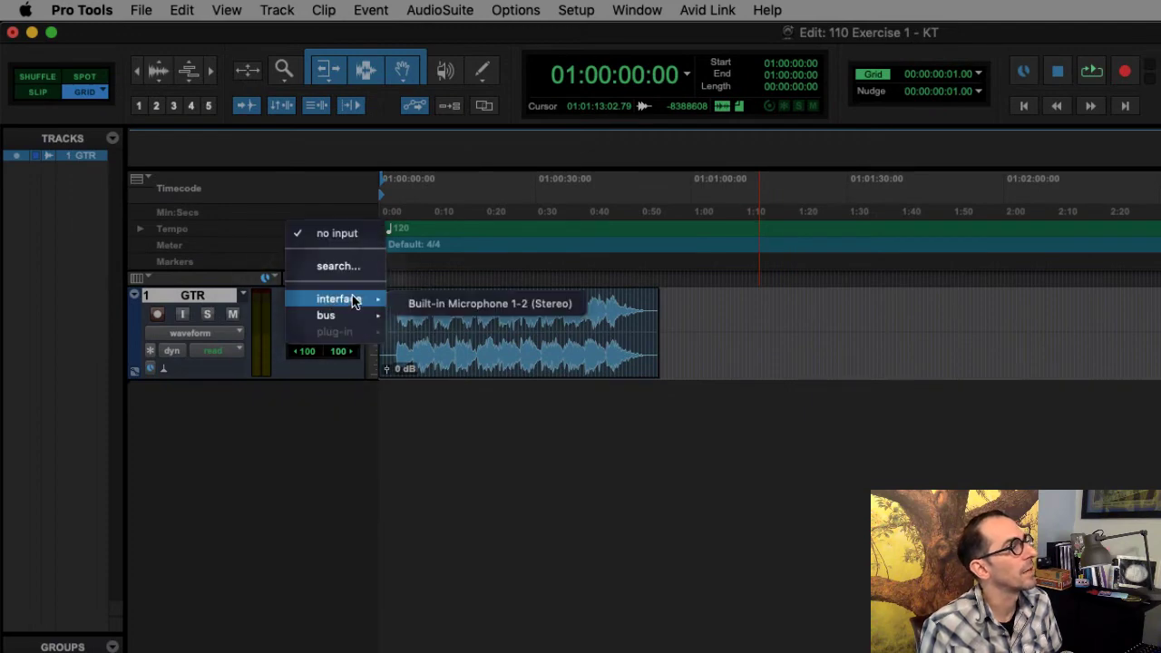
left_click(435, 304)
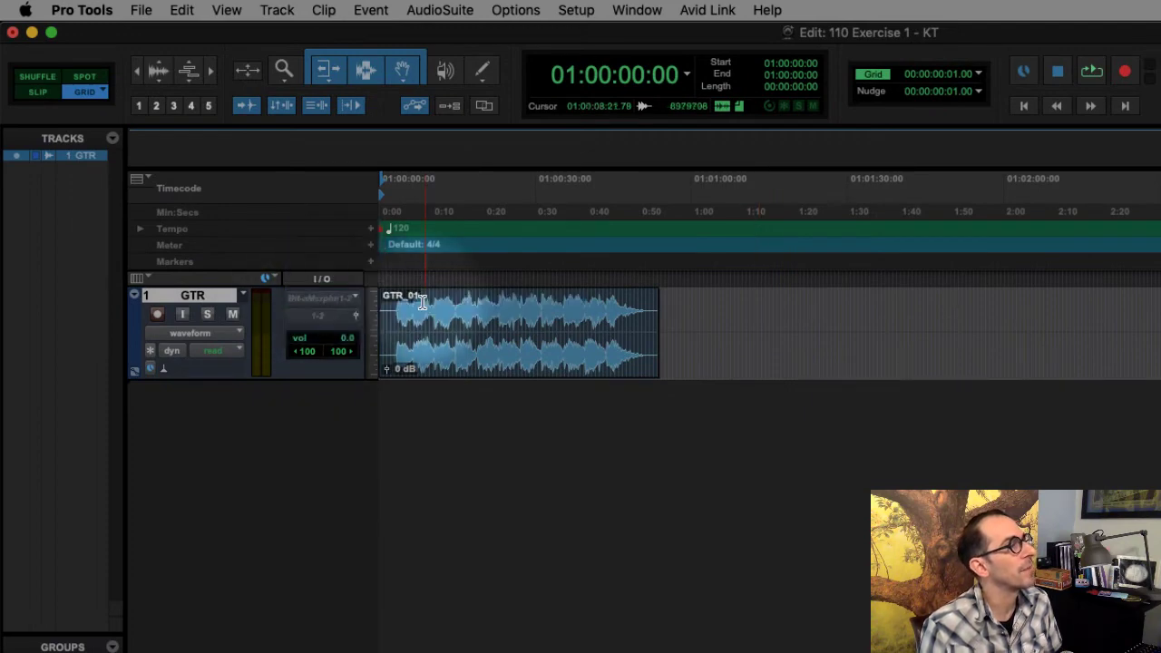
Step: Check the GTR track's output choices and play the session briefly with the output on the 1-2 path
left_click(314, 321)
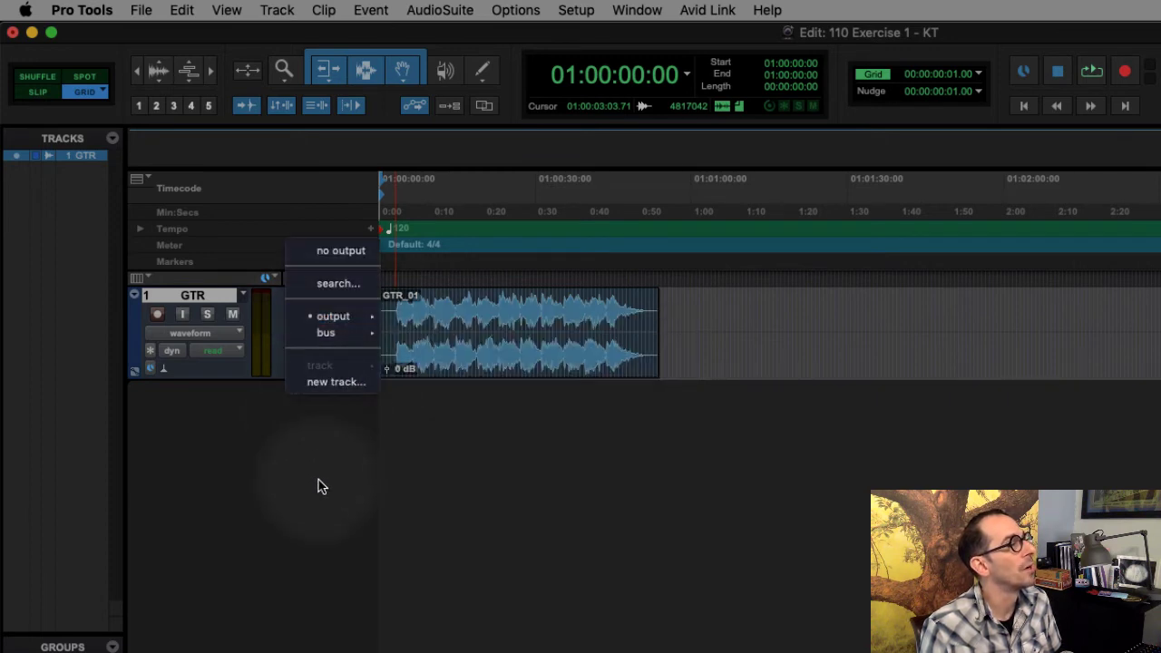
left_click(451, 473)
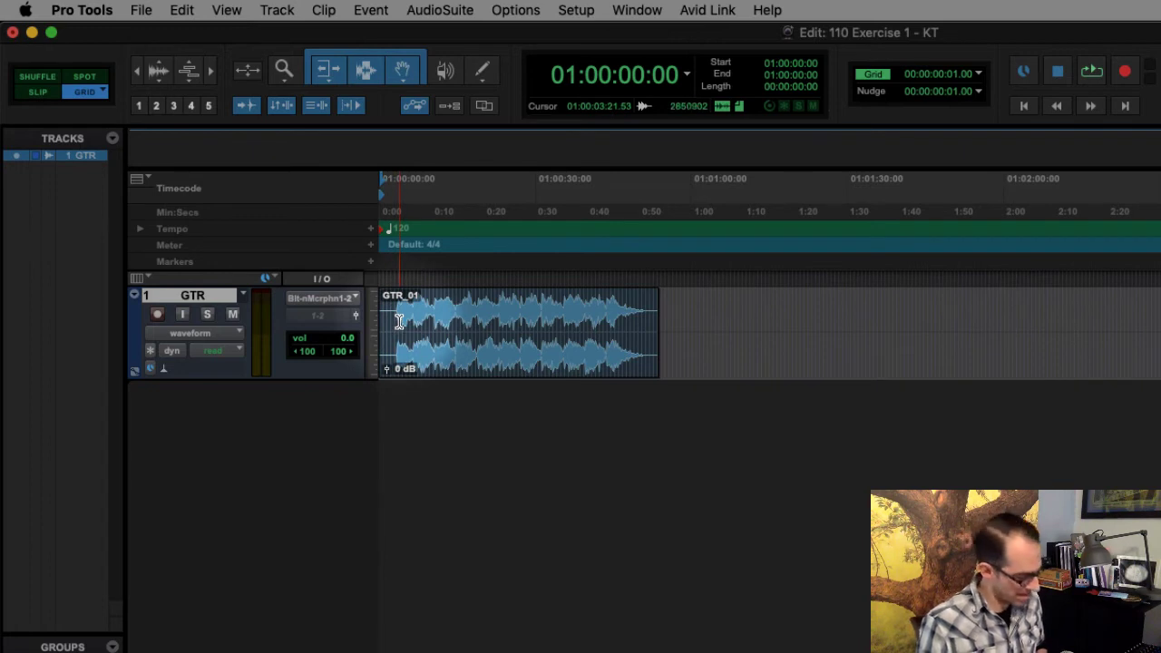
key("space")
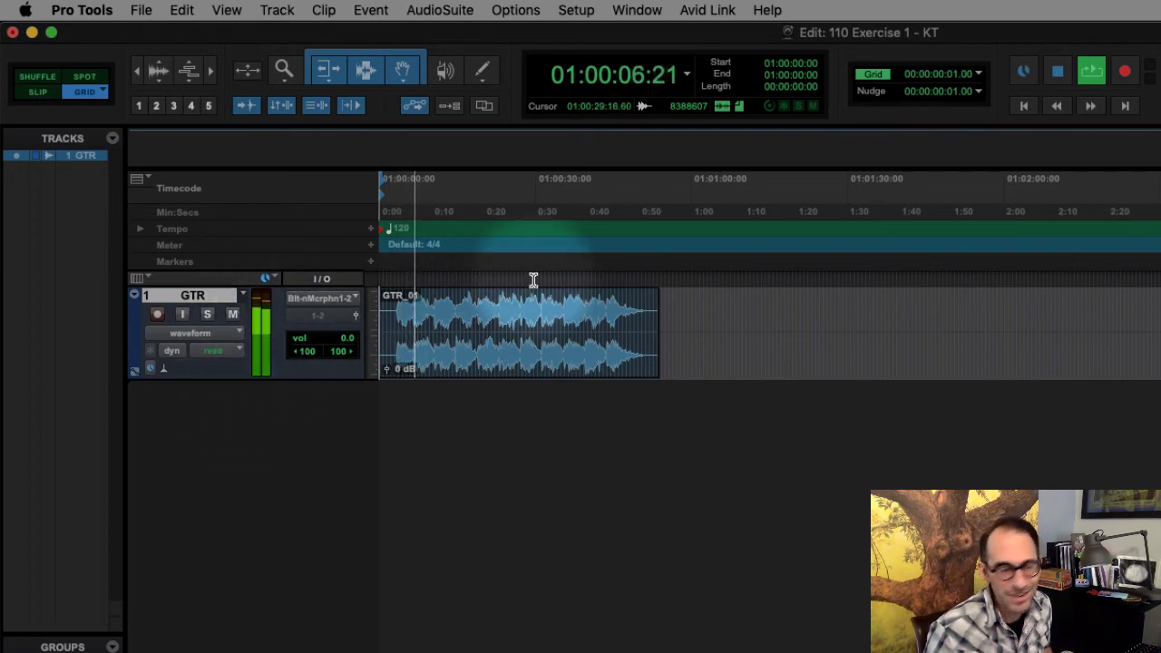
key("space")
Step: Reassign the GTR track's output to Built-in Output 1-2 (Stereo) and test its playback, returning to the session start
left_click(338, 316)
mouse_move(348, 322)
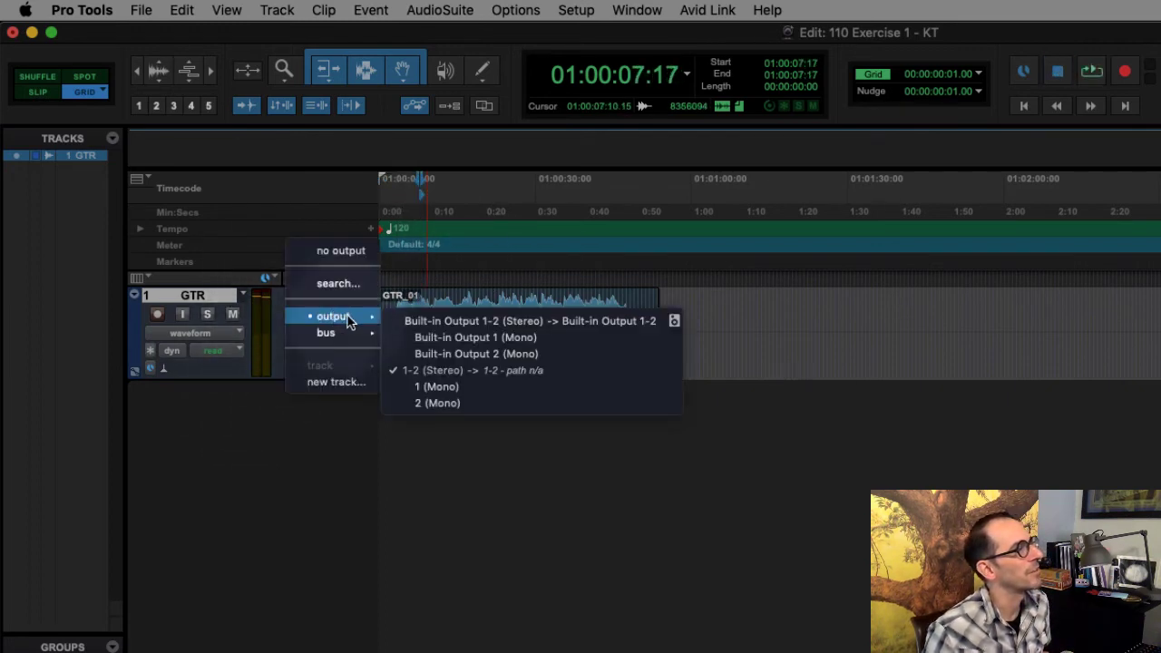
left_click(585, 320)
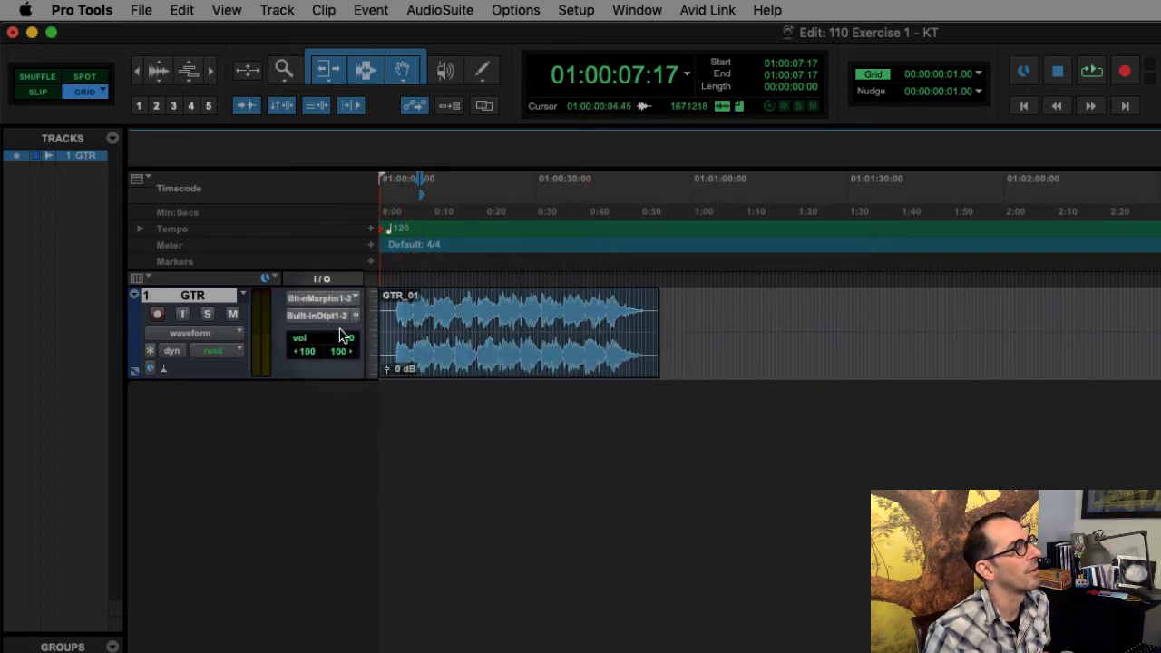
key("space")
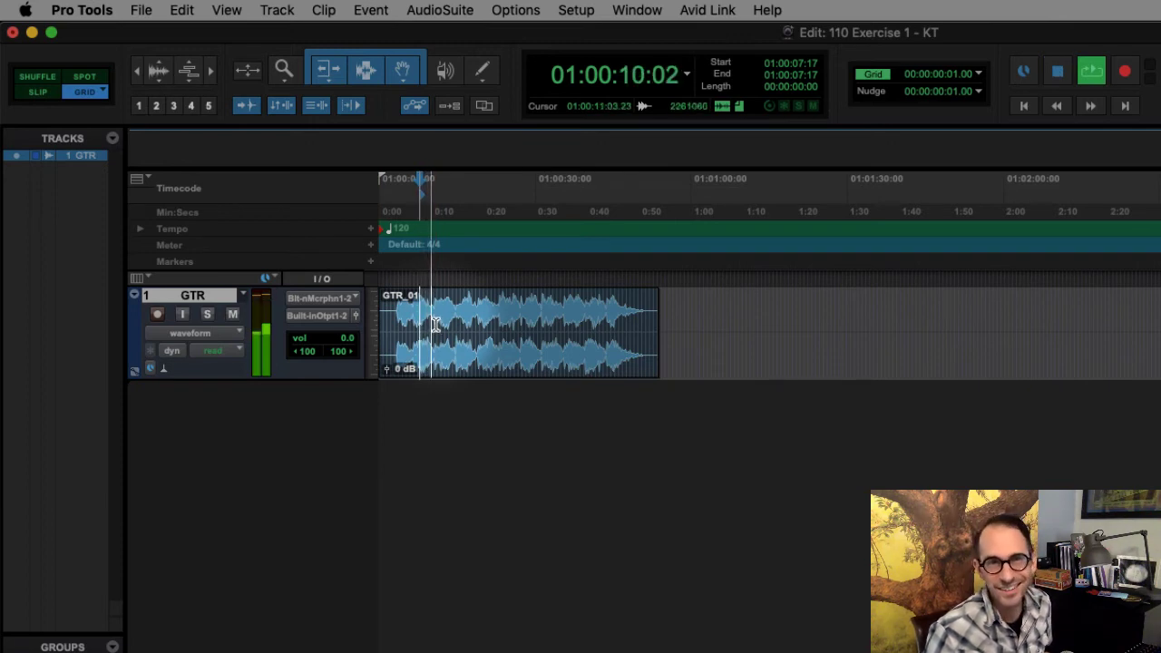
key("space")
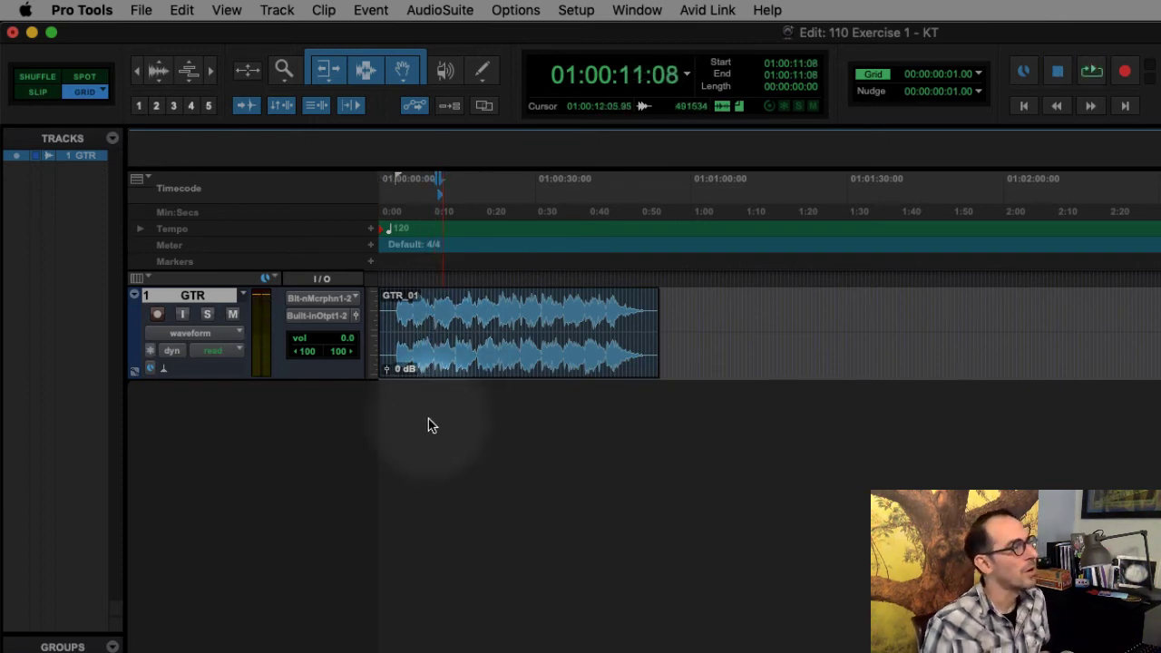
key("Return")
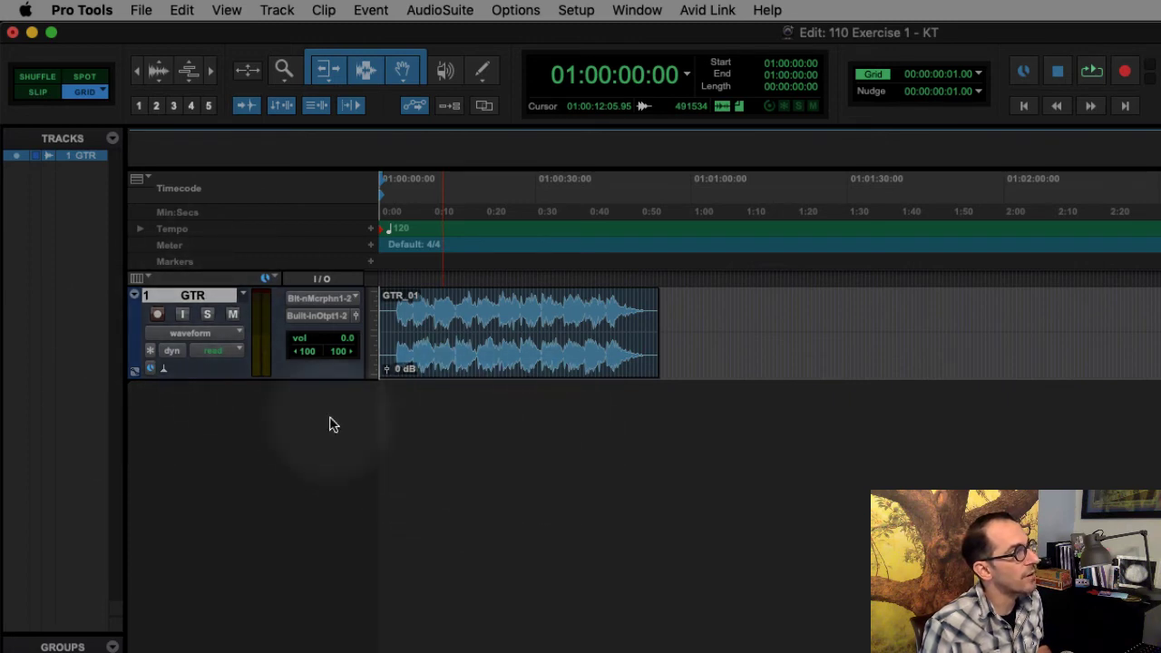
Step: Add a new stereo Audio track below the GTR track and rename it Drums
double_click(437, 425)
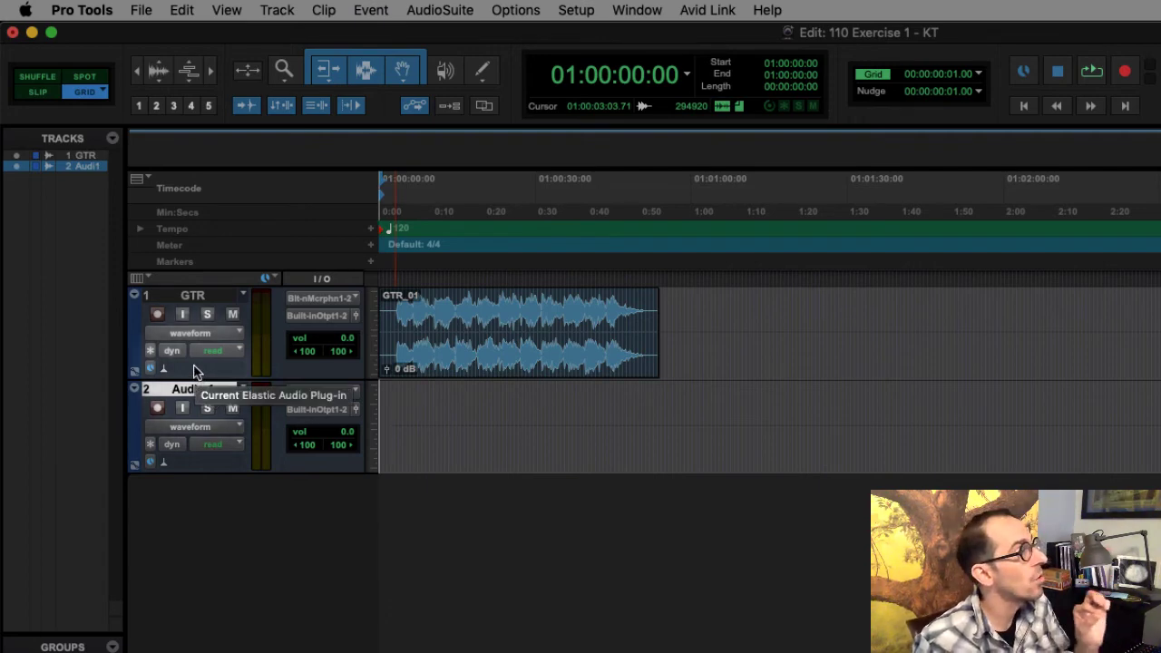
key("super+Tab")
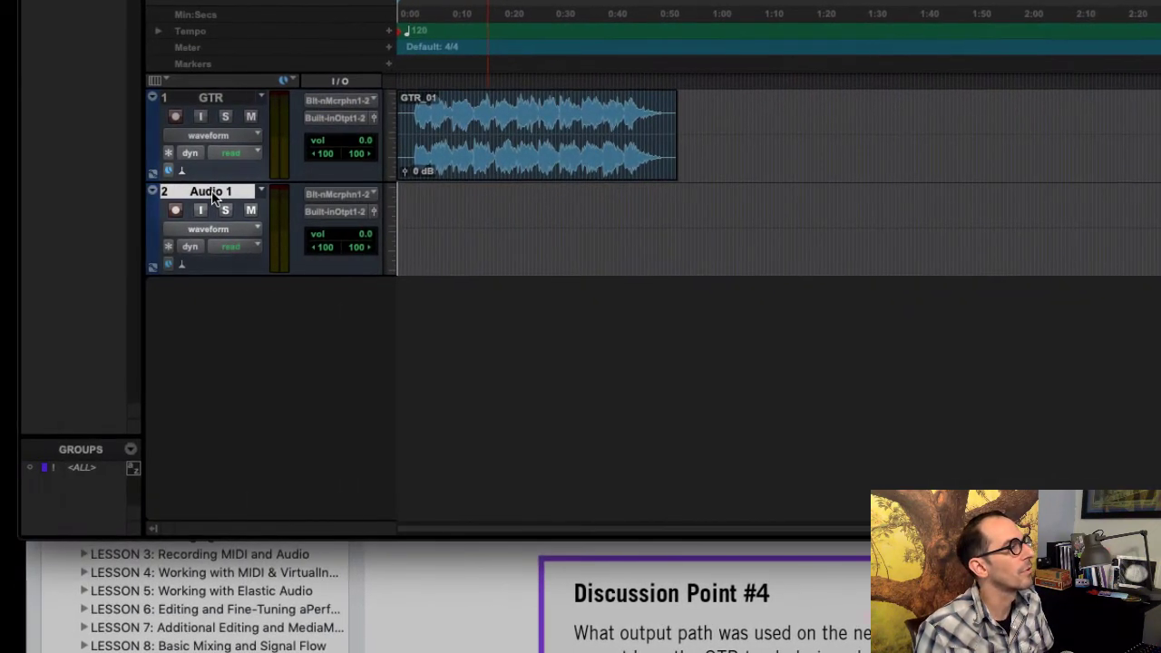
double_click(211, 192)
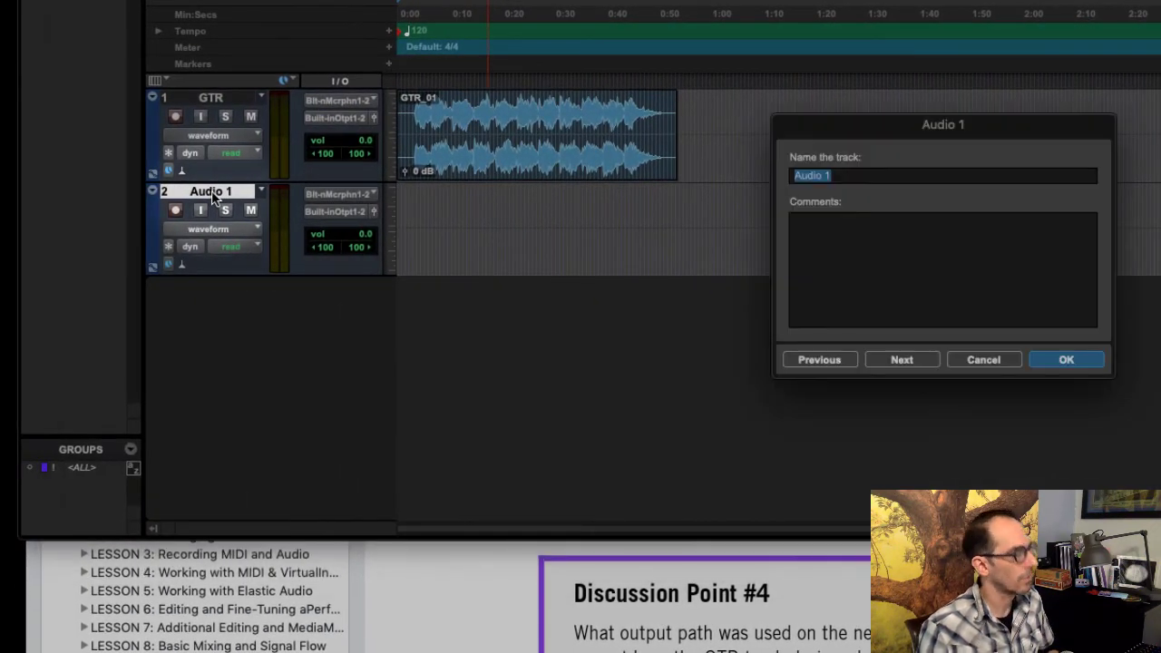
type("Drums")
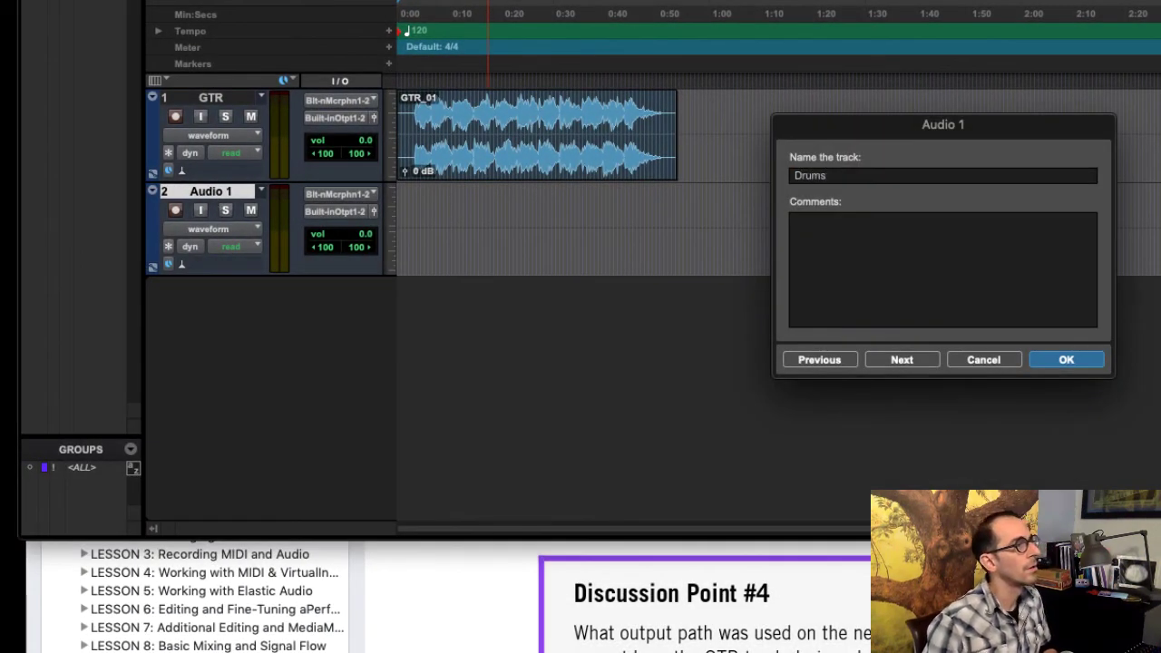
key("Return")
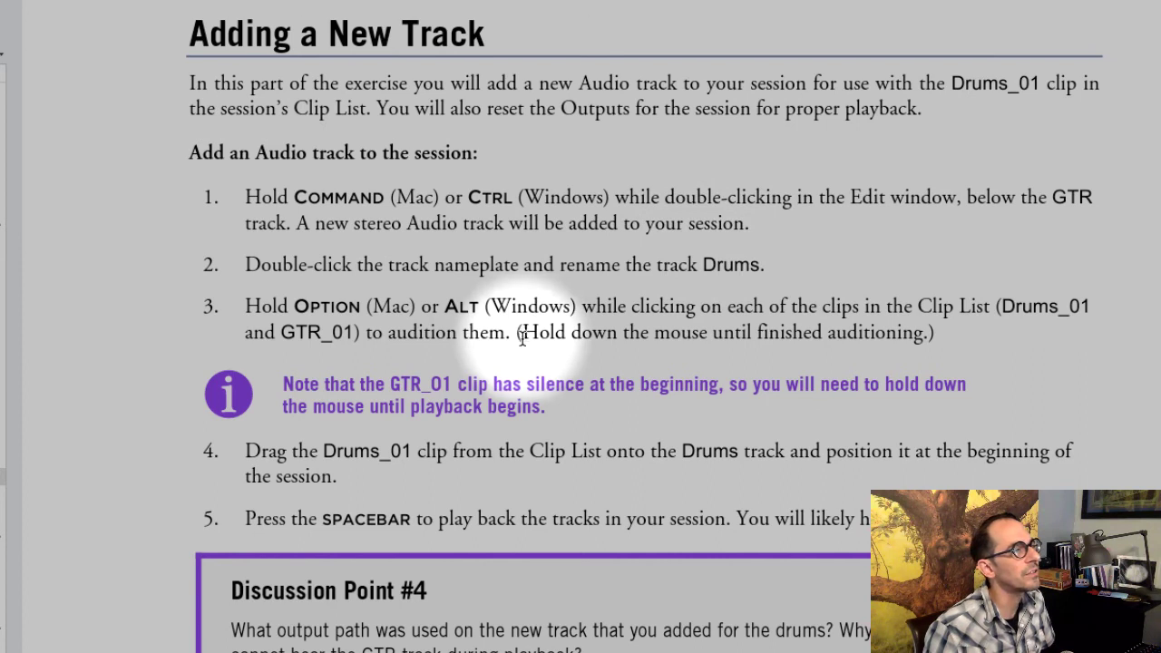
Step: Locate the Drums_01 and GTR_01 clips in the Clip List and inspect the channels of the stereo Drums_01 clip
key("super+Tab")
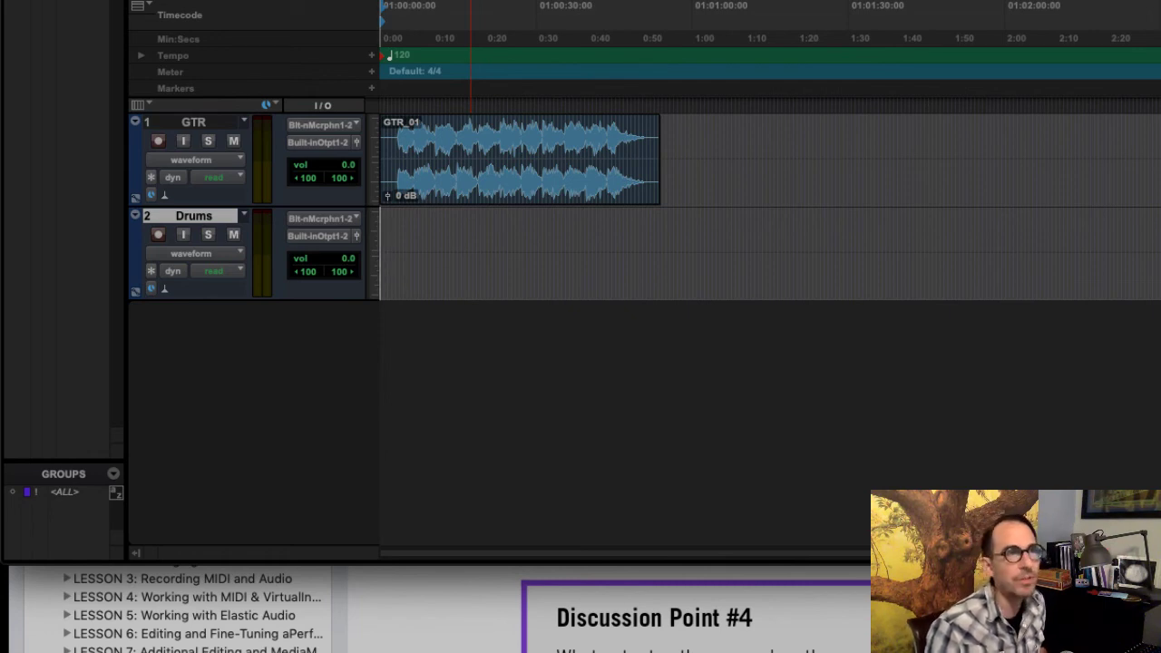
left_click_drag(1123, 101, 523, 252)
left_click_drag(18, 365, 1088, 130)
left_click(1049, 102)
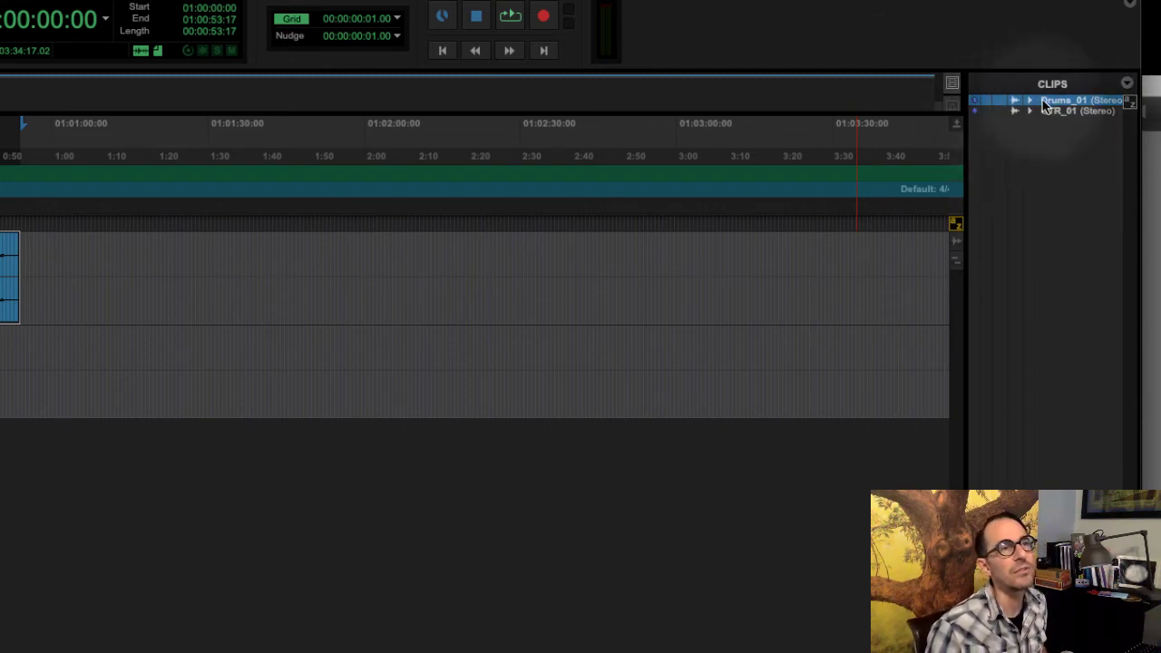
left_click(1042, 110)
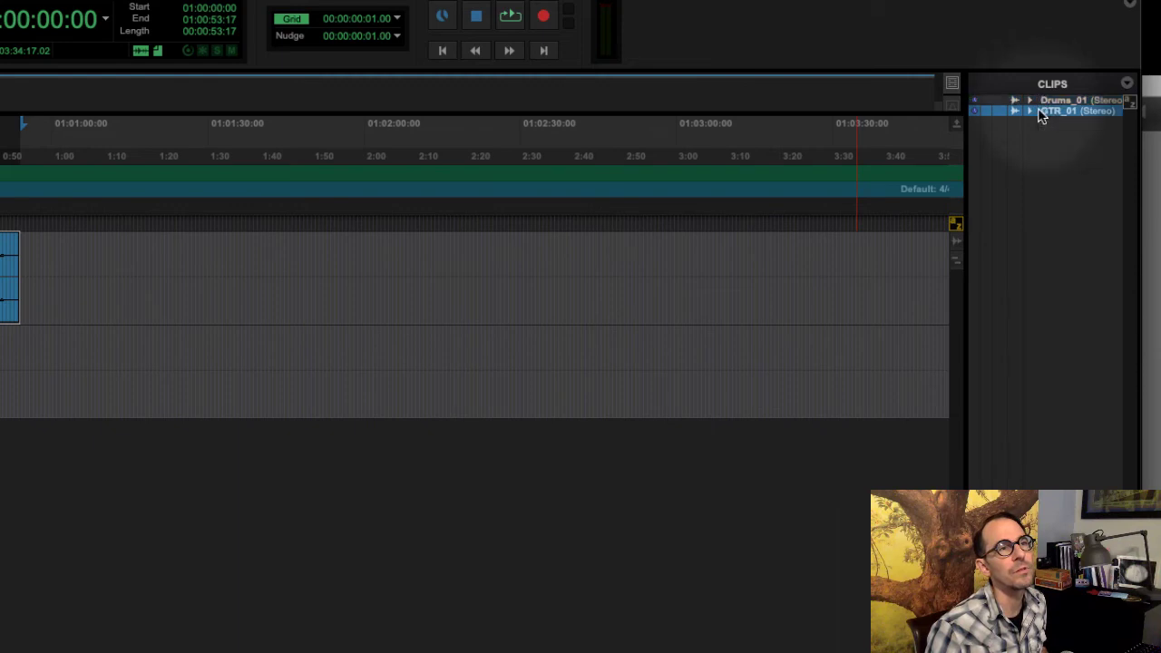
left_click_drag(1040, 111, 996, 111)
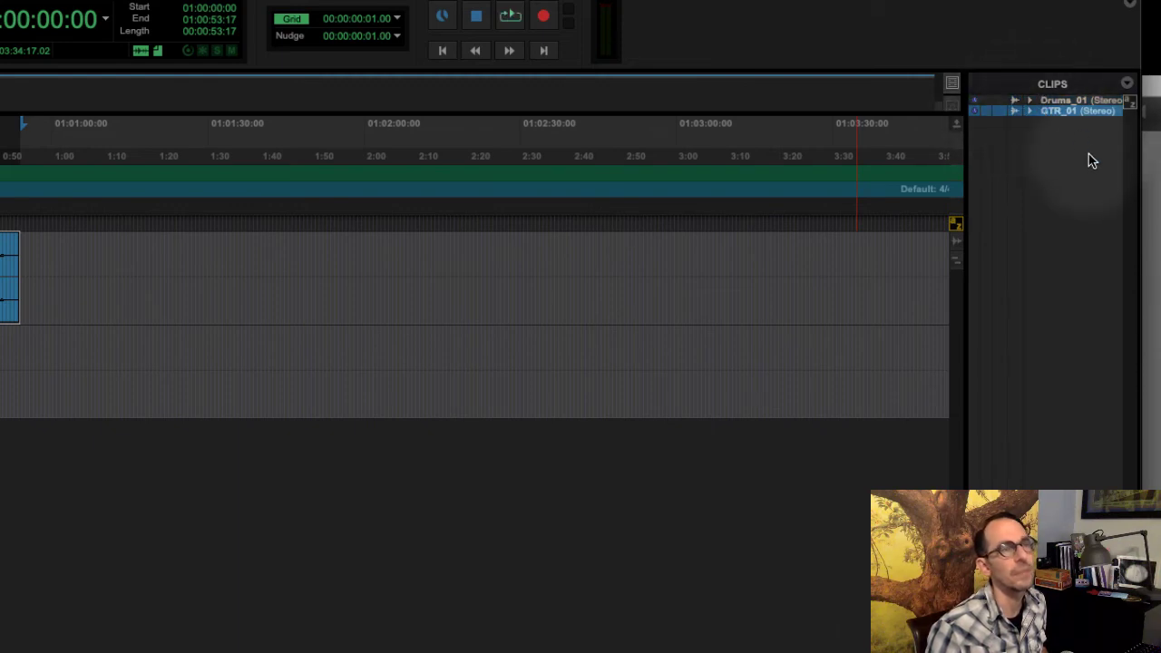
left_click_drag(1141, 581, 1160, 581)
left_click(998, 79)
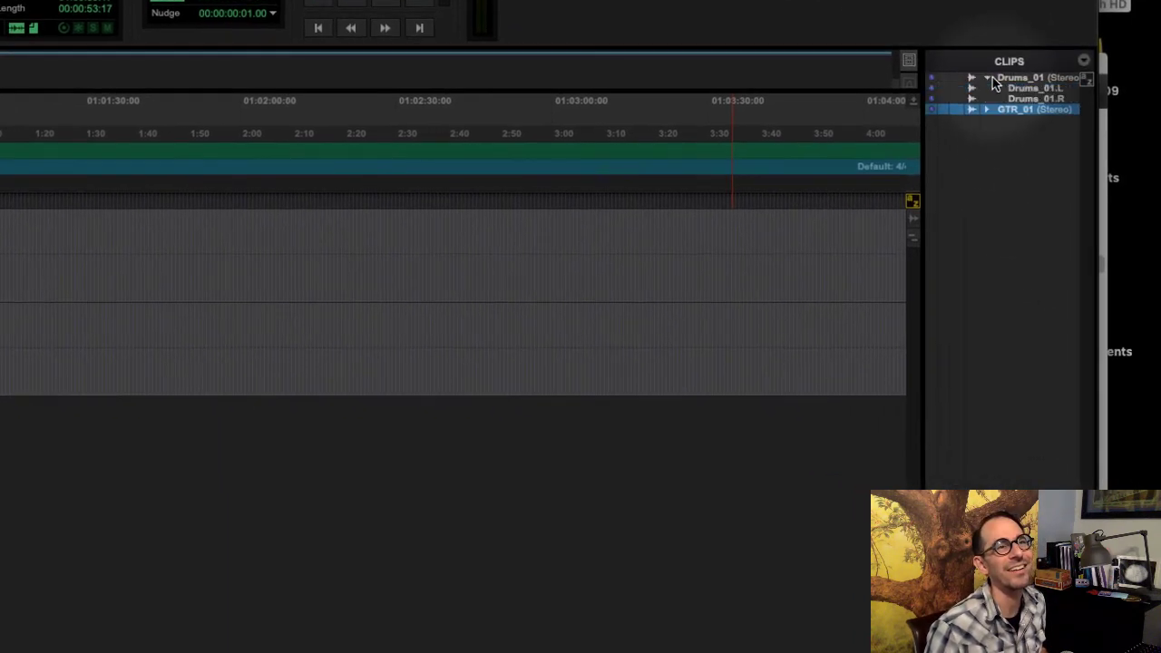
left_click(988, 78)
Step: Audition the Drums_01 and GTR_01 clips and place Drums_01 on the Drums track at the beginning of the session
left_click(1005, 78)
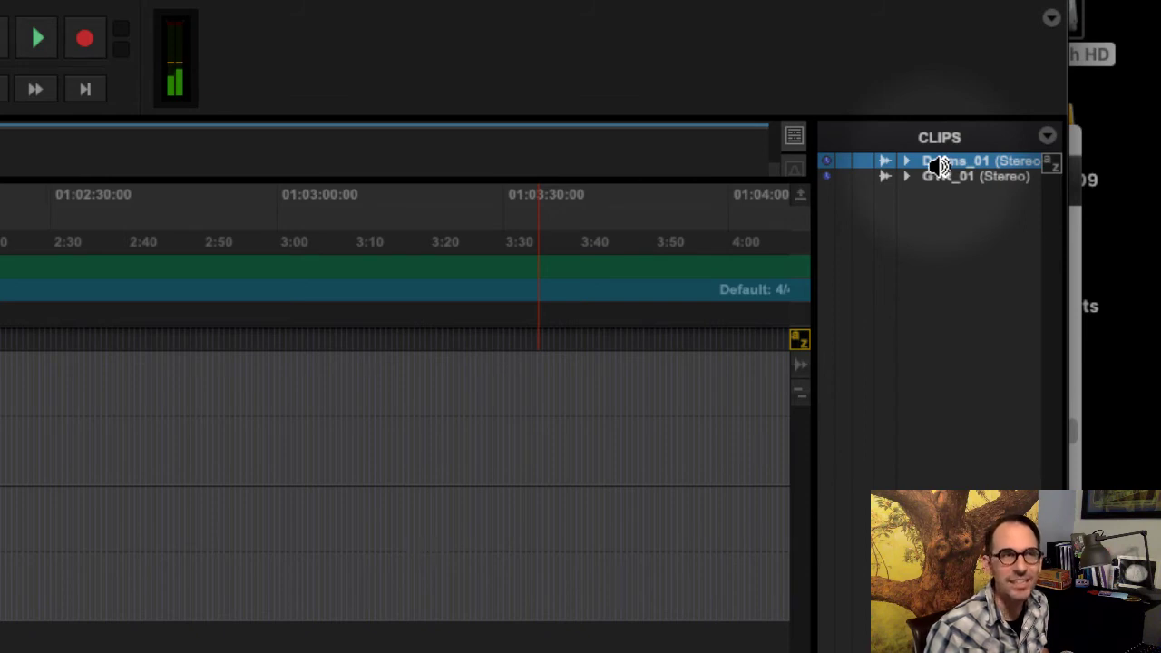
left_click(954, 176, "alt")
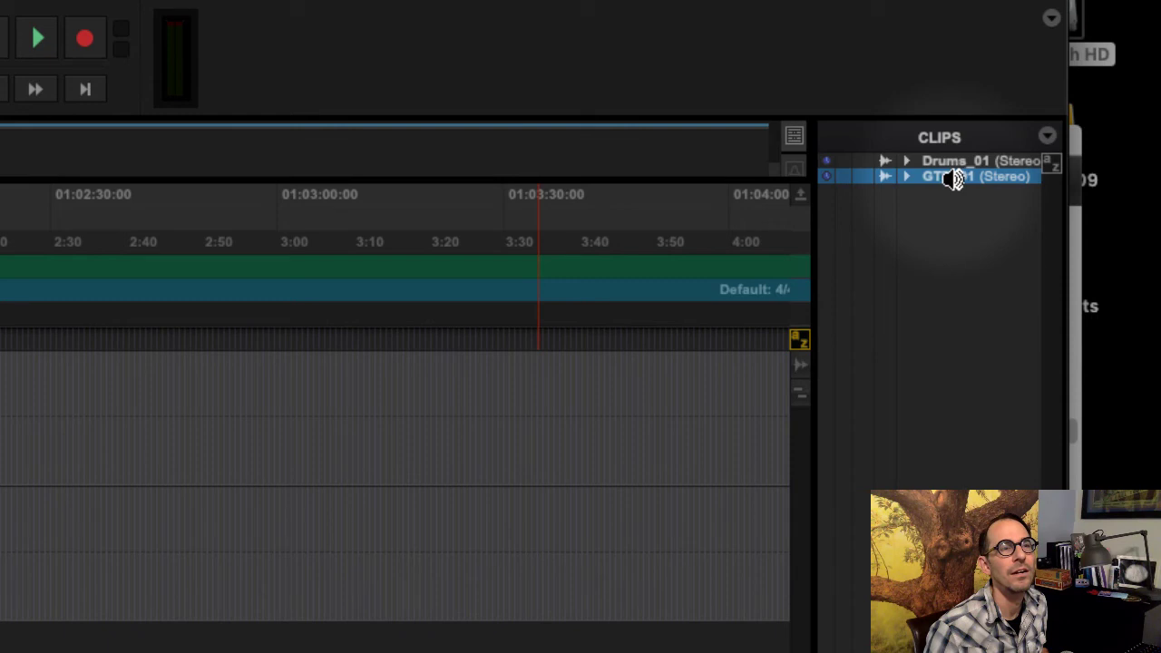
left_click(940, 178, "alt")
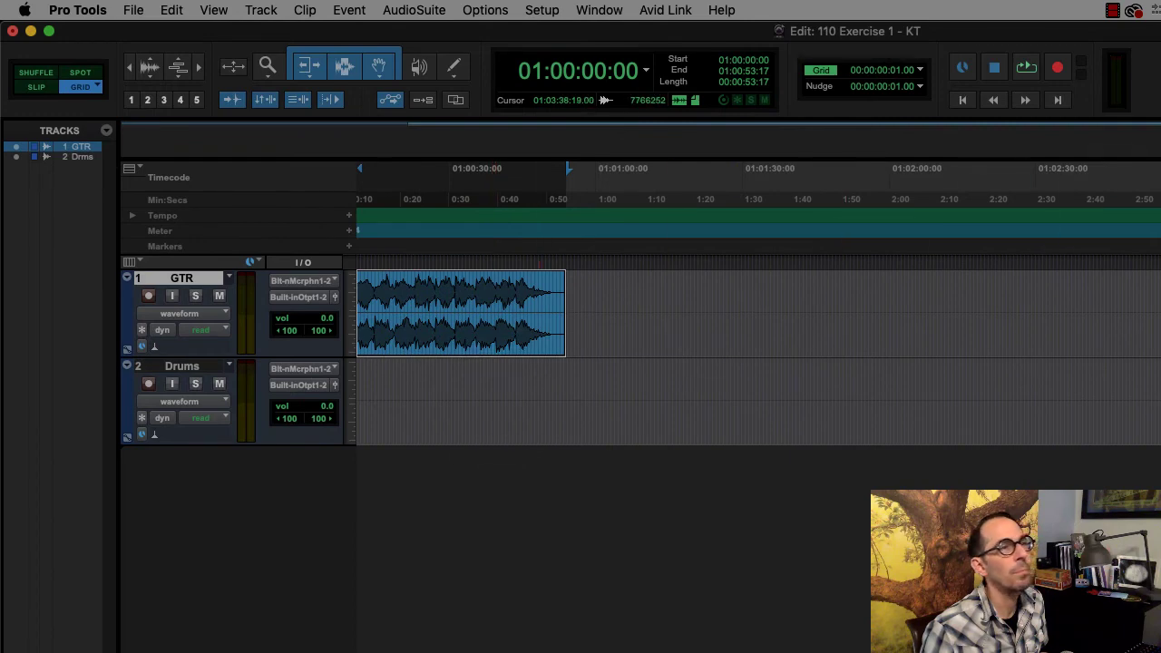
left_click_drag(1157, 299, 322, 425)
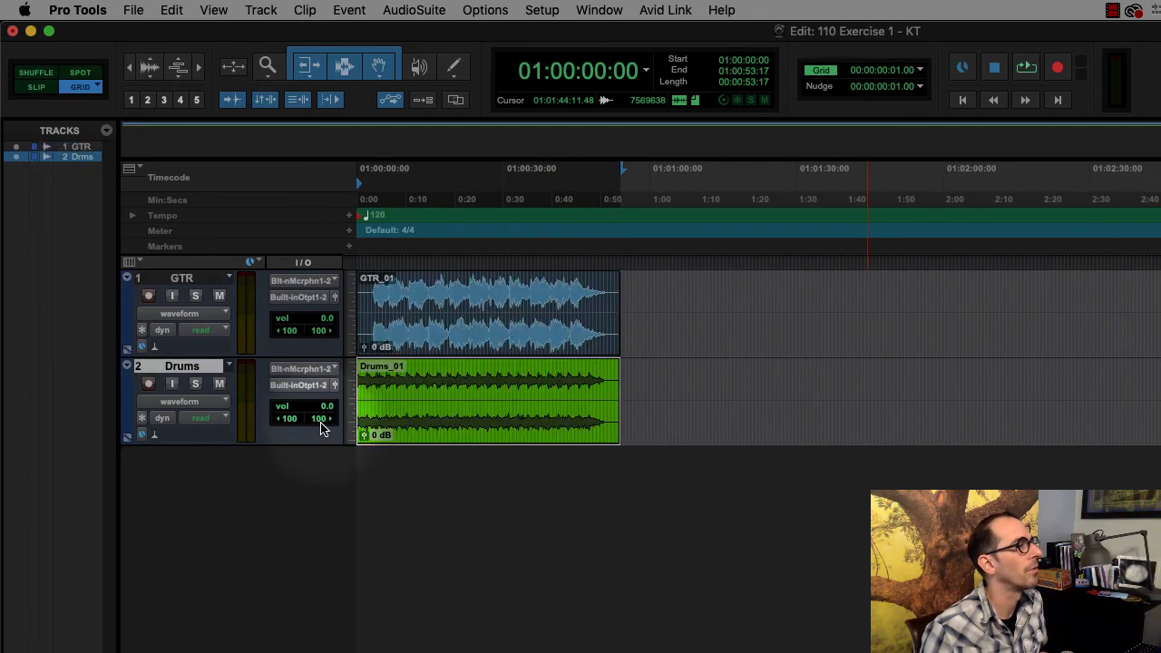
Step: Switch to the textbook and review Discussion Point #4 and the steps for correcting the GTR output path
left_click(843, 651)
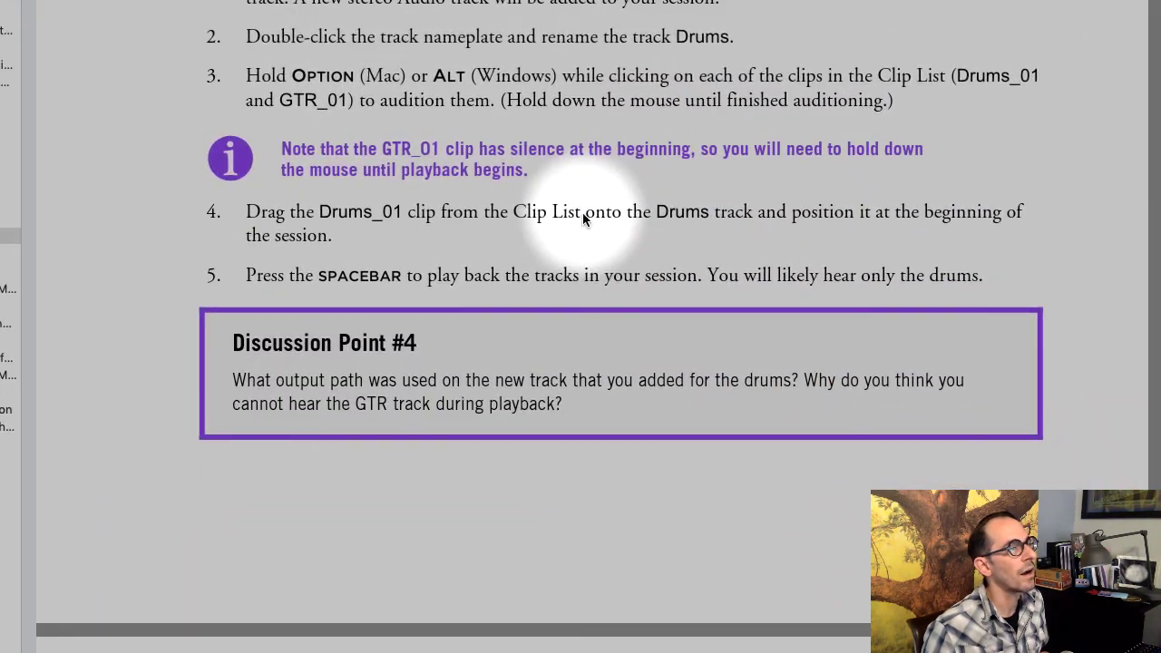
scroll(647, 303, "down", 10)
scroll(582, 220, "down", 5)
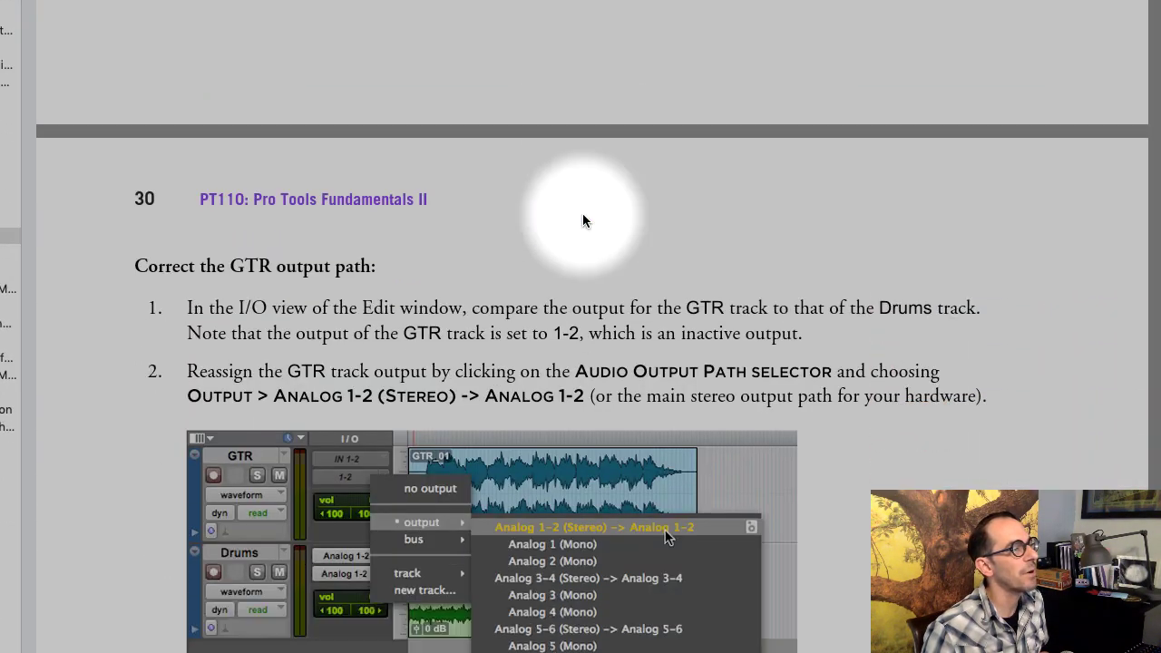
scroll(583, 220, "up", 8)
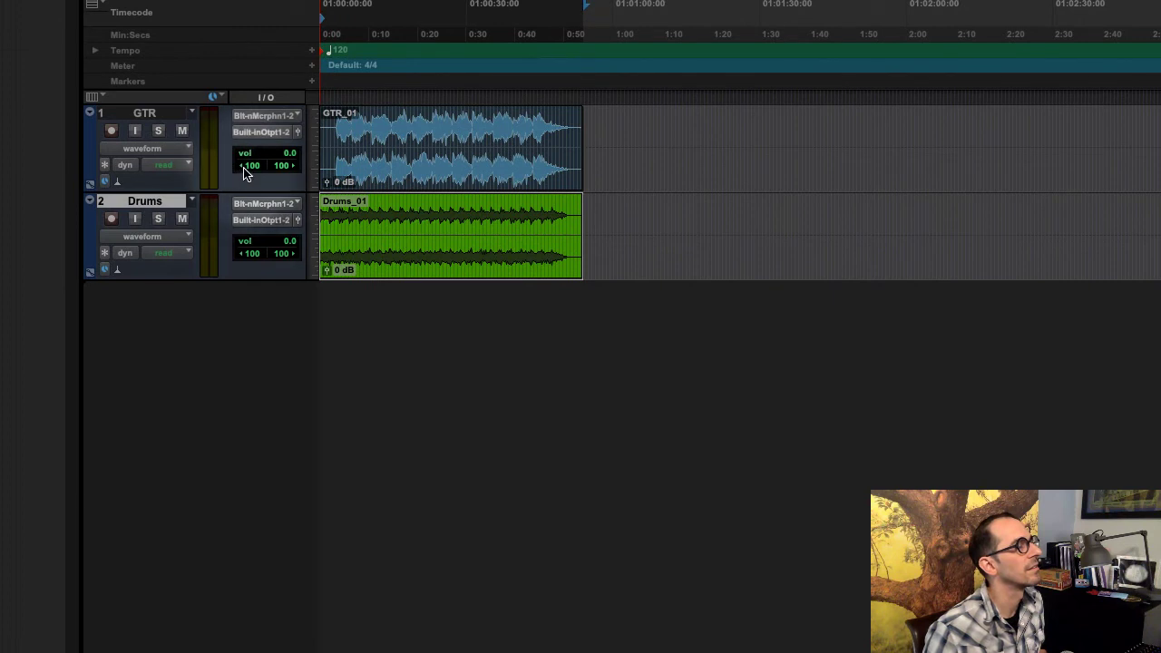
Step: Inspect the GTR track's available output, interface input and bus input paths in the Edit window
left_click(266, 132)
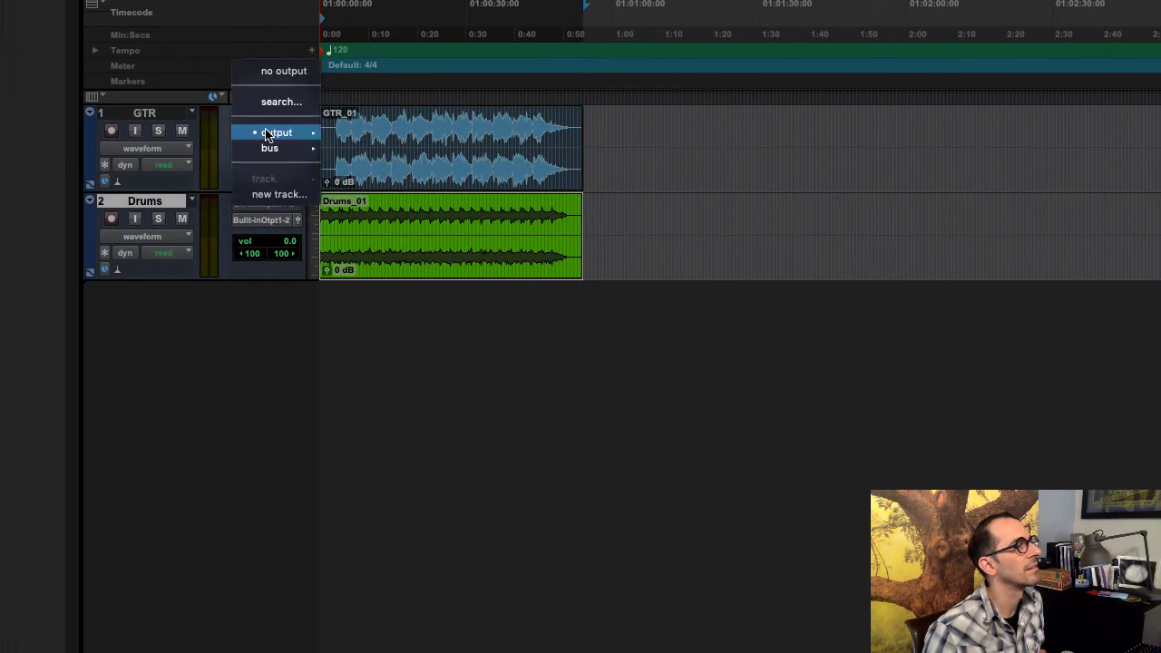
left_click(397, 375)
key("space")
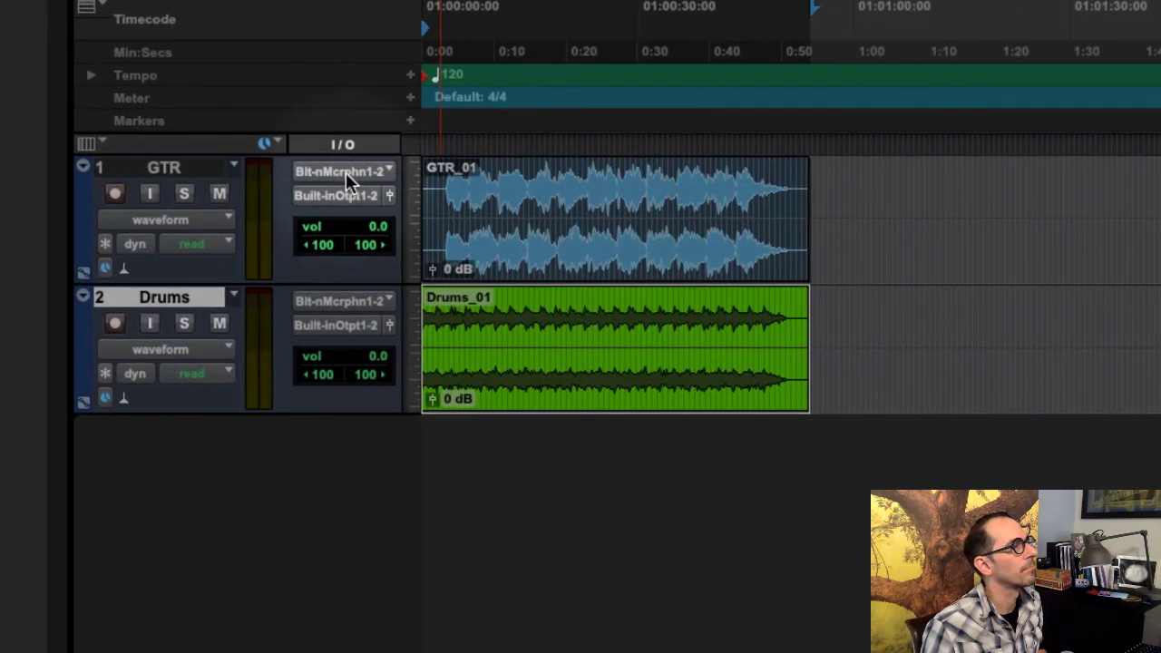
left_click(346, 172)
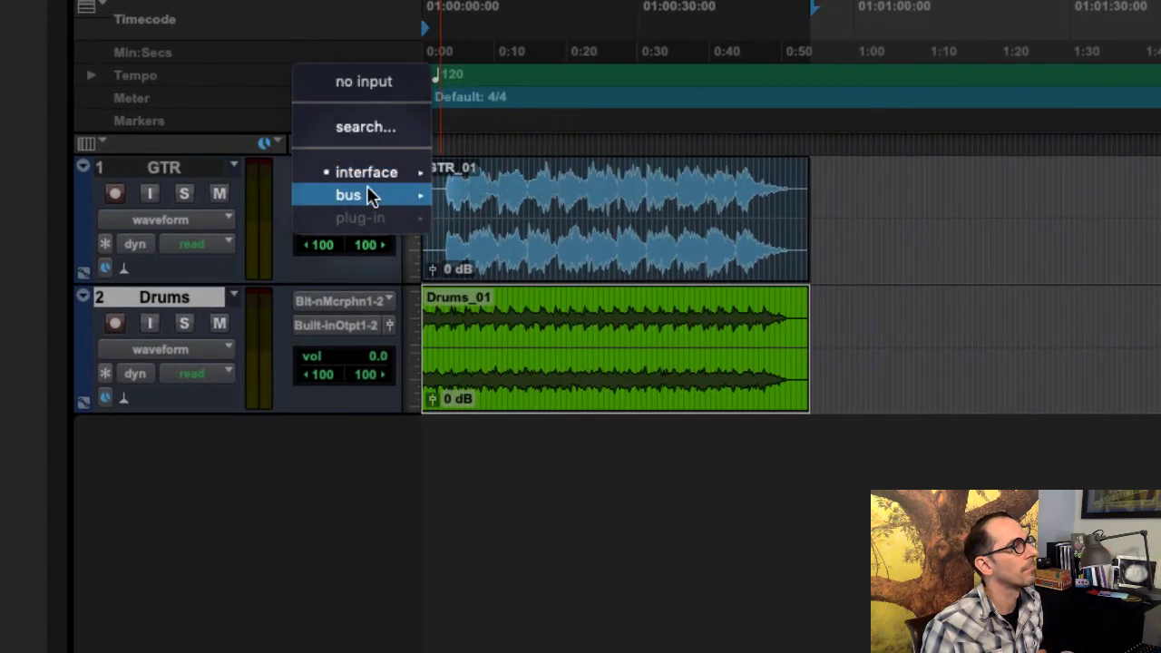
mouse_move(383, 177)
mouse_move(364, 198)
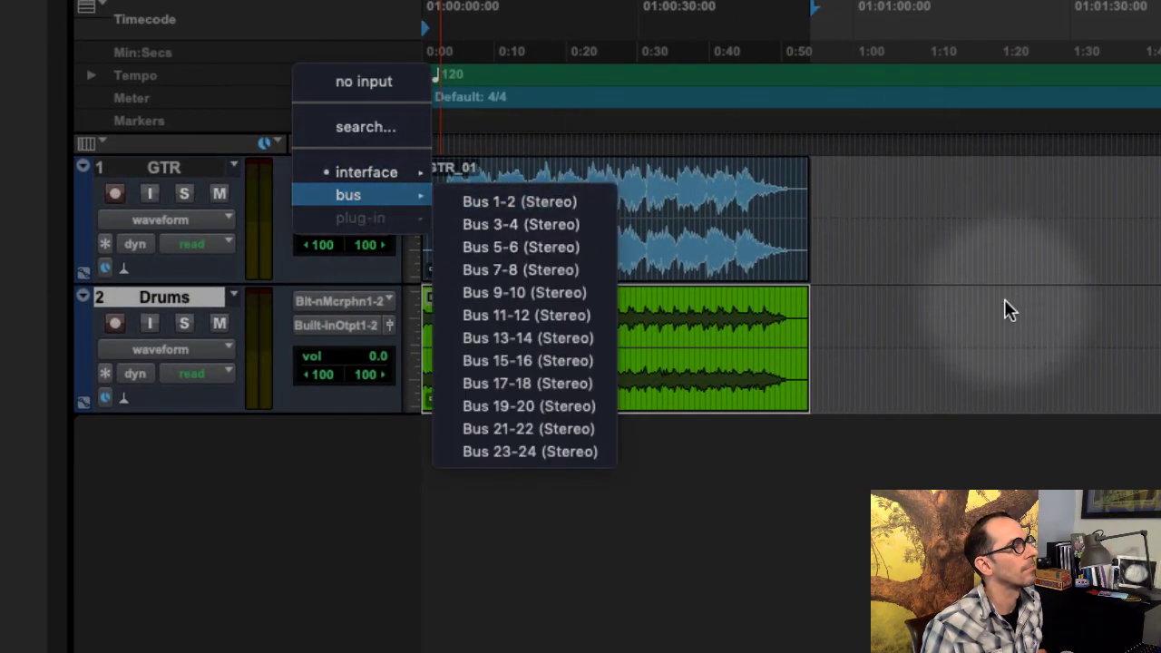
left_click(455, 150)
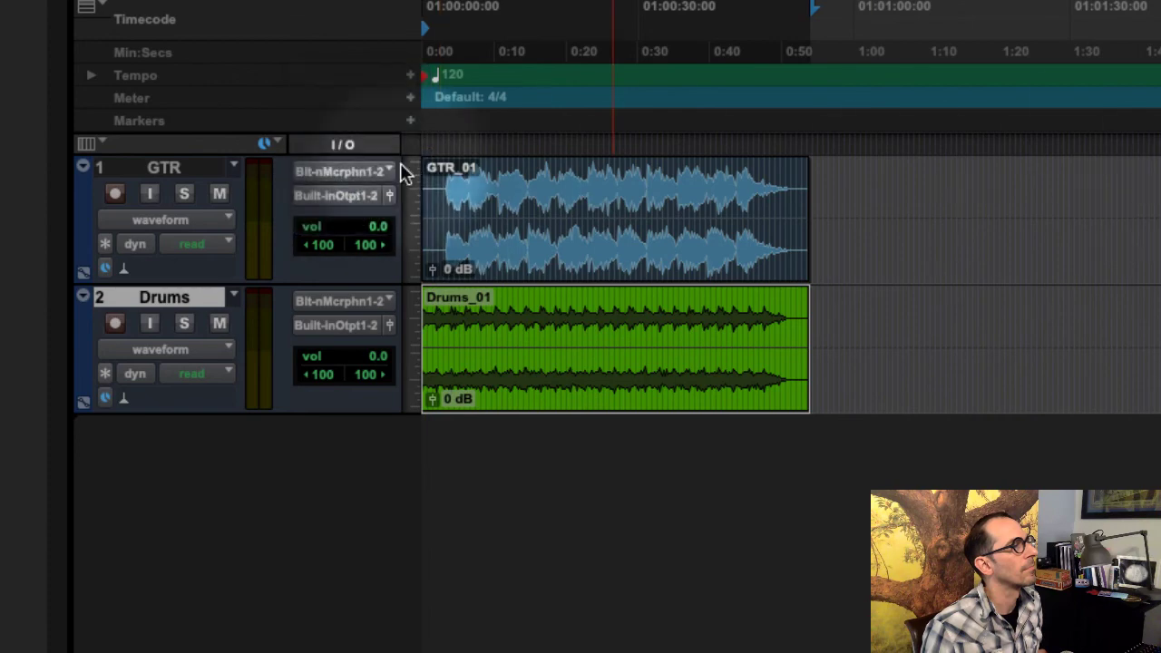
left_click(339, 191)
left_click(511, 205)
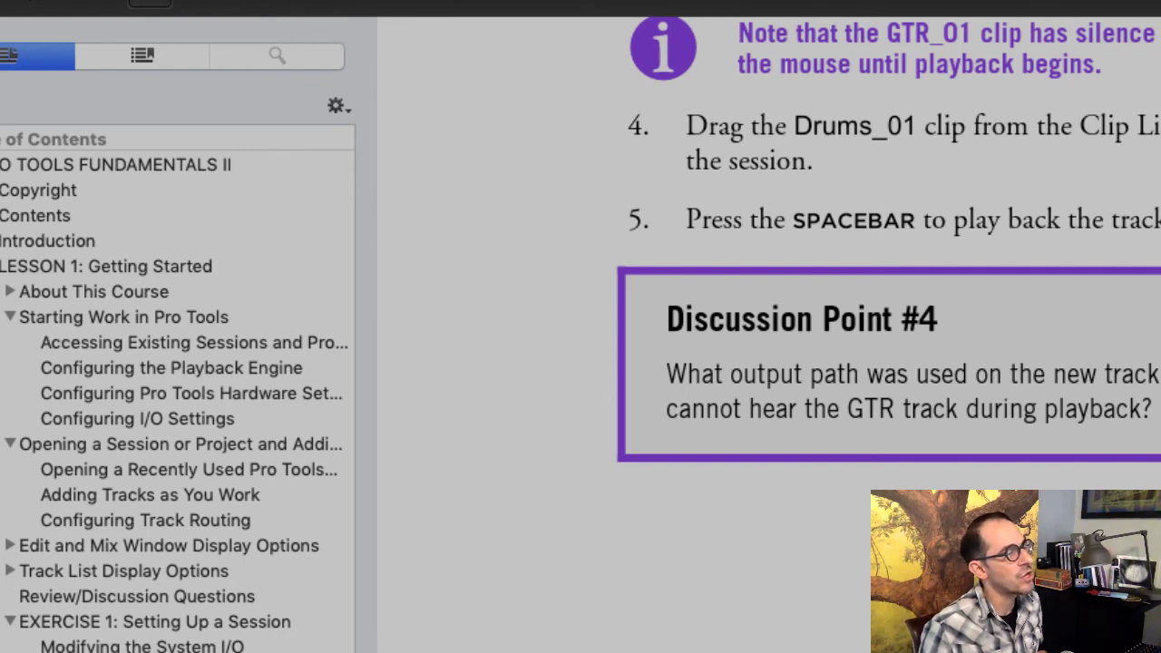
Step: Reread Discussion Point #4 in the textbook and check the GTR track's output path choices against it
scroll(769, 336, "down", 5)
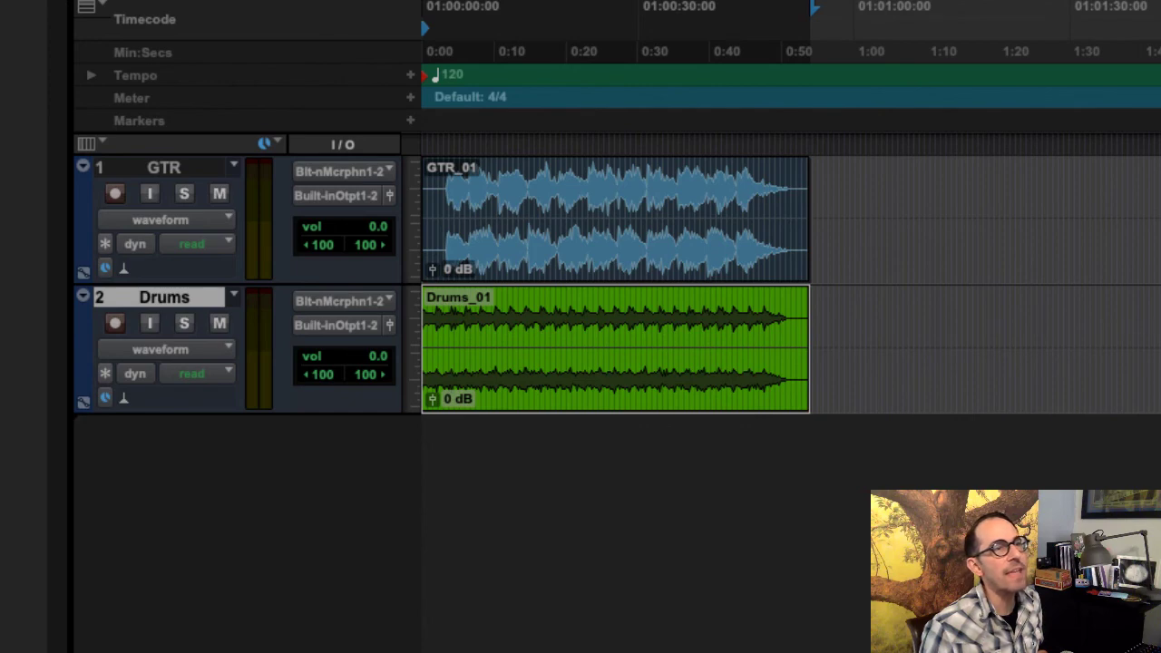
left_click(513, 319)
key("Return")
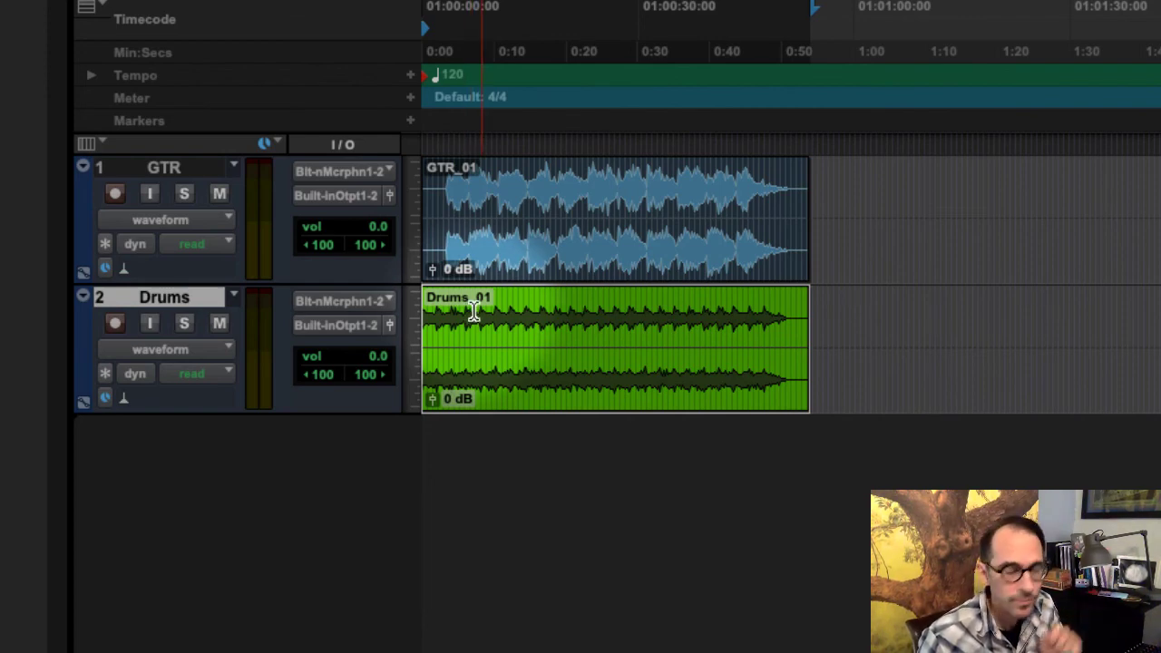
left_click(341, 203)
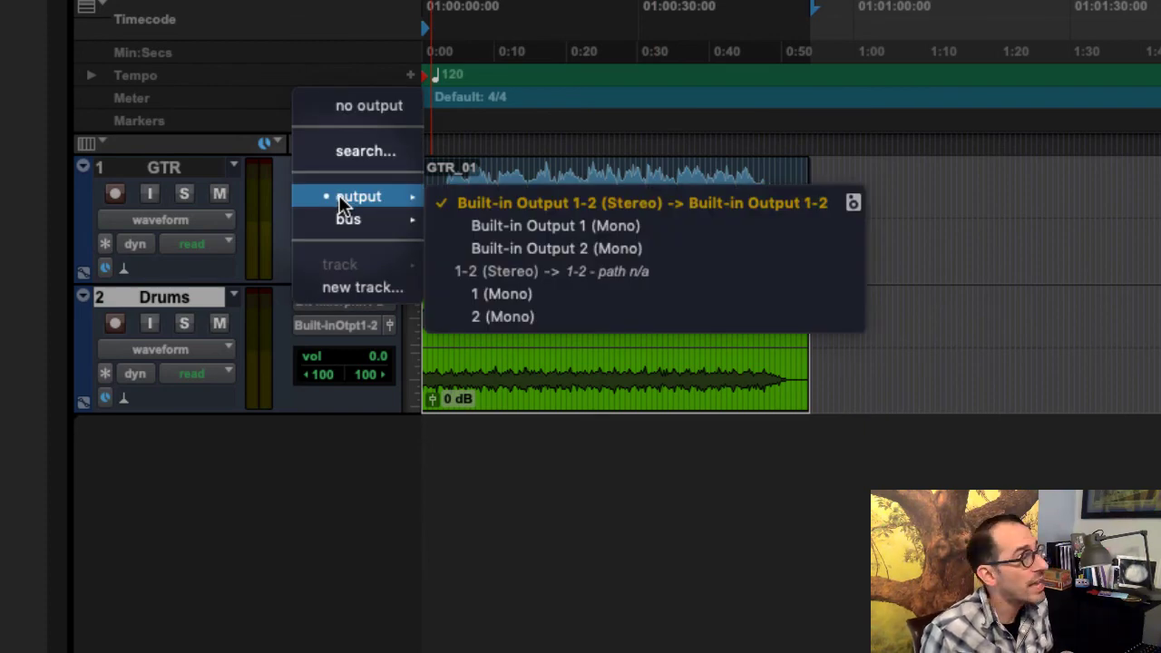
left_click(470, 202)
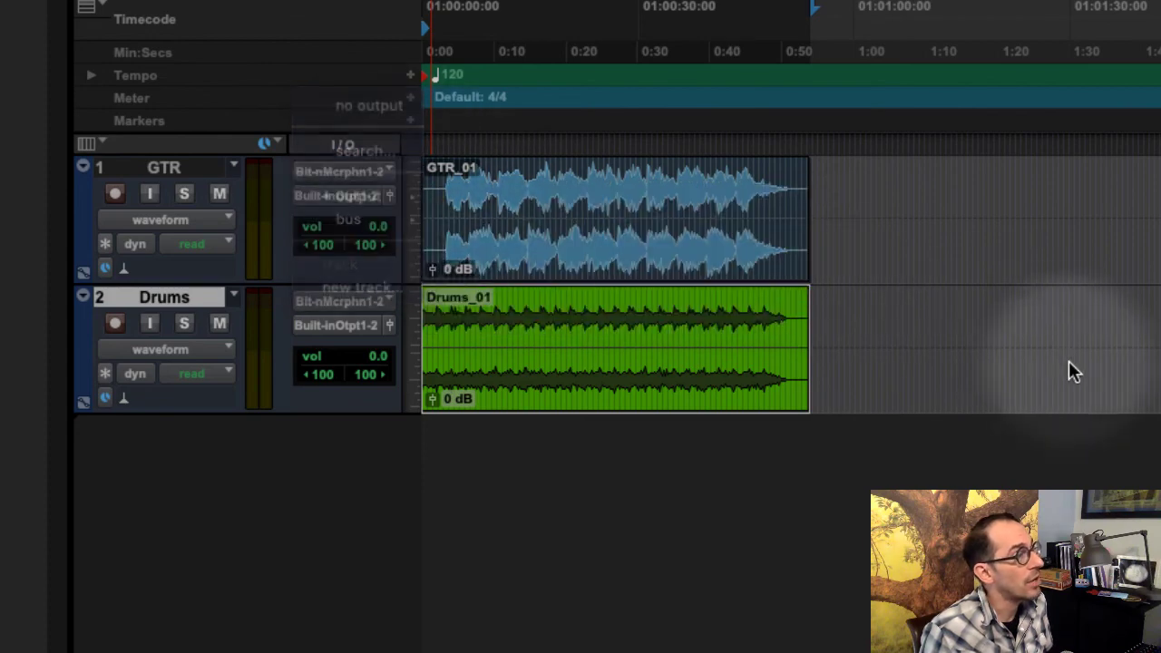
left_click(712, 322)
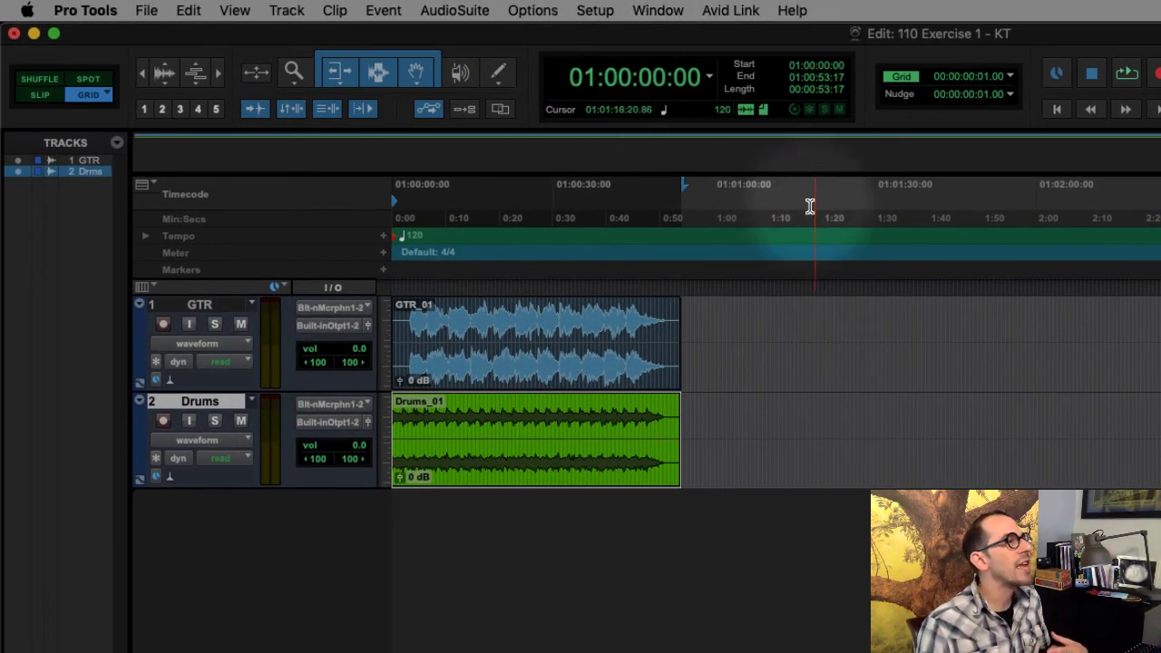
Step: Examine the Bus and Output pages of I/O Setup for the mapping of the 1-2 path
left_click(591, 10)
left_click(629, 121)
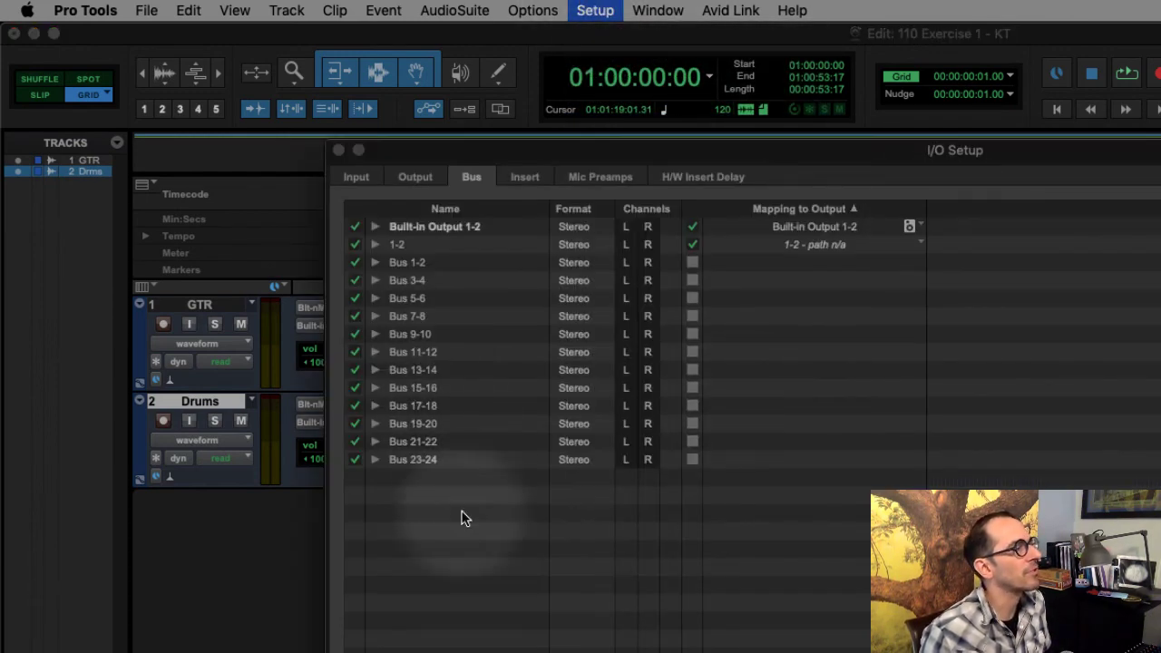
left_click(416, 177)
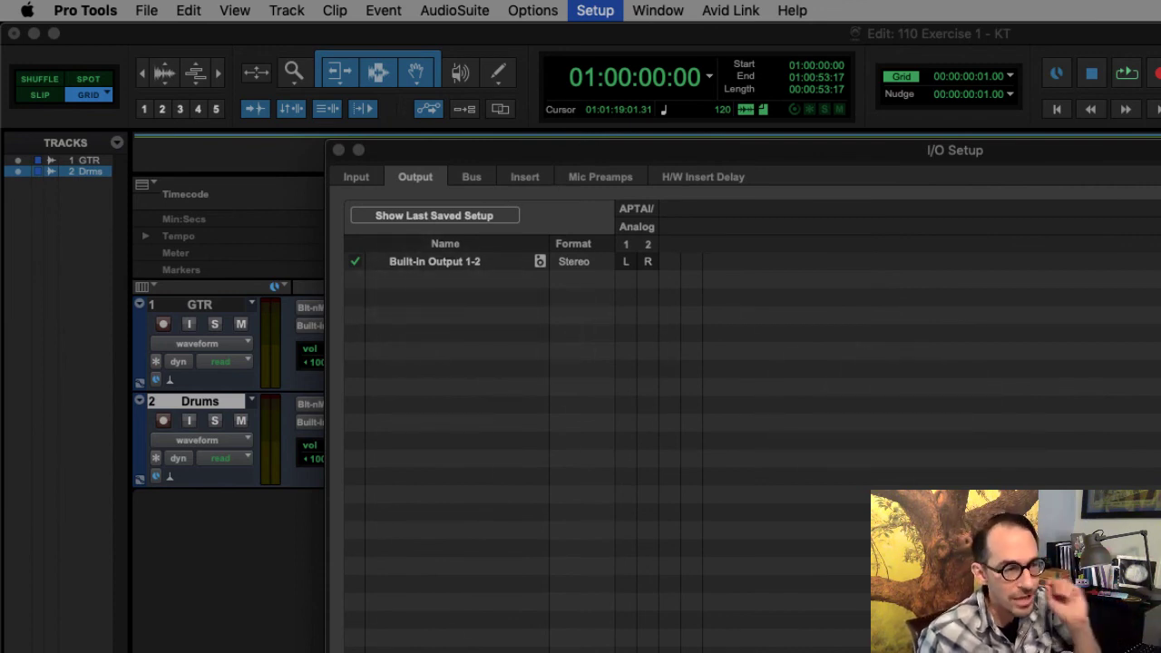
key("Escape")
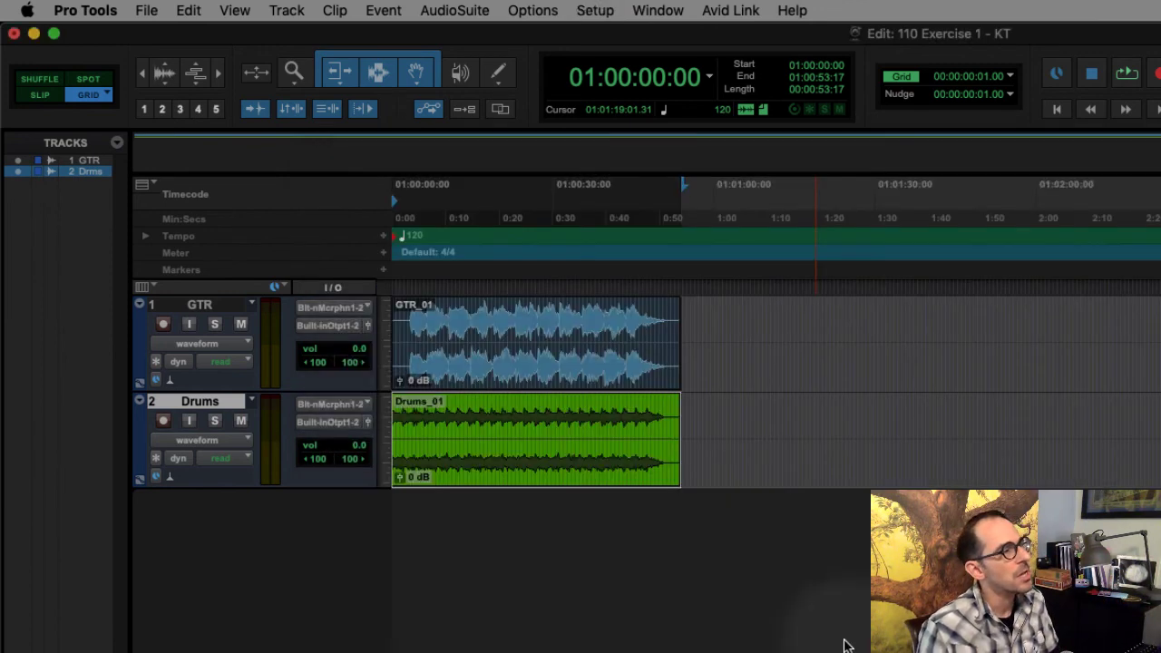
Step: Compare the GTR track's output path choices with the paths defined on the Output page of I/O Setup
left_click(336, 326)
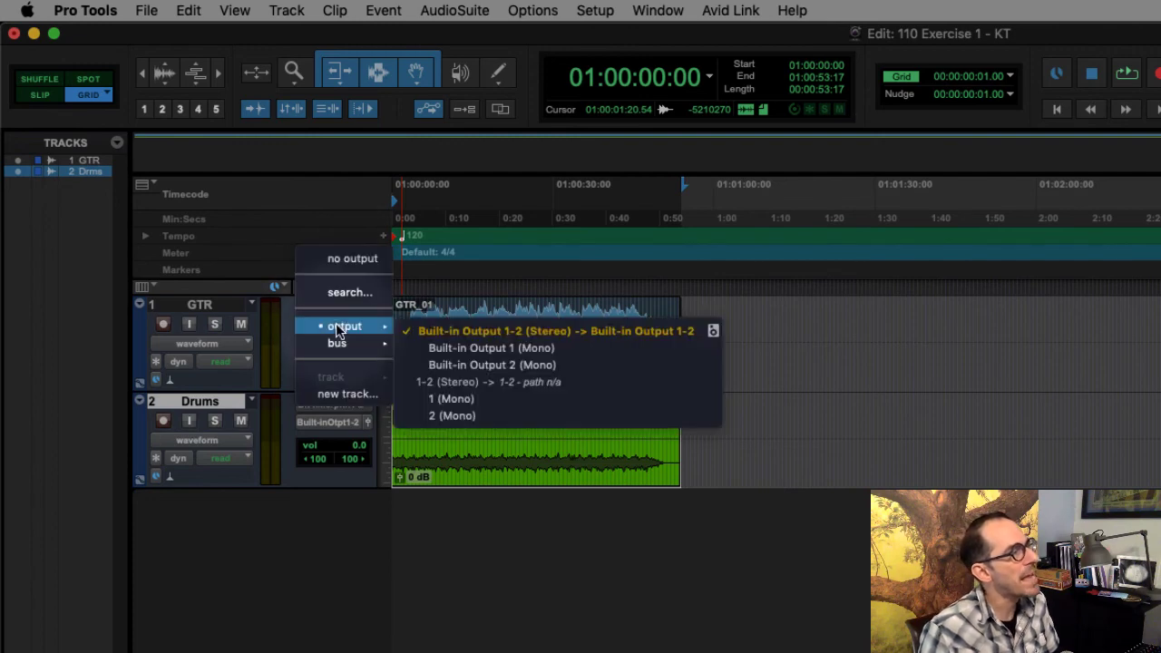
left_click(449, 331)
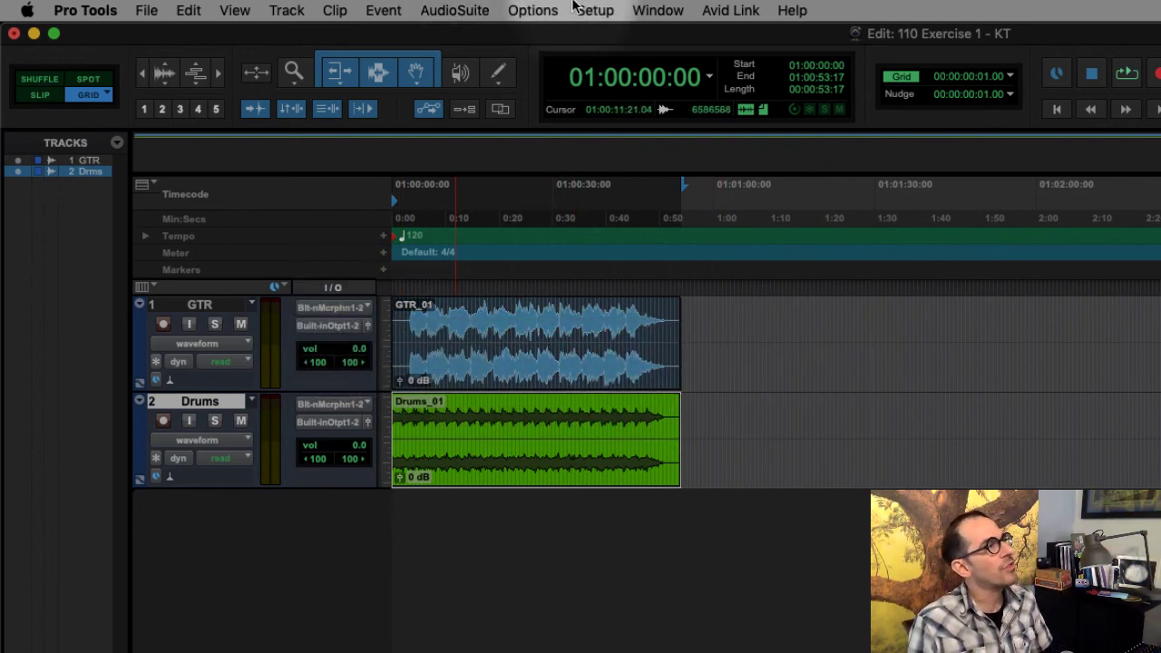
left_click(539, 10)
mouse_move(595, 10)
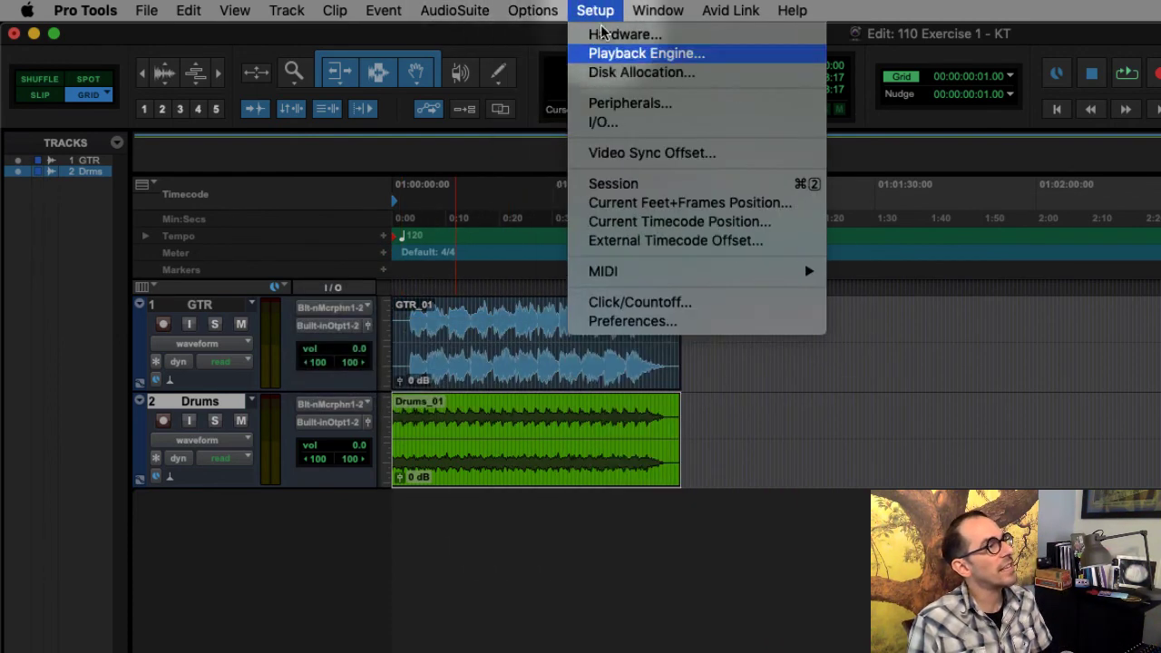
left_click(647, 127)
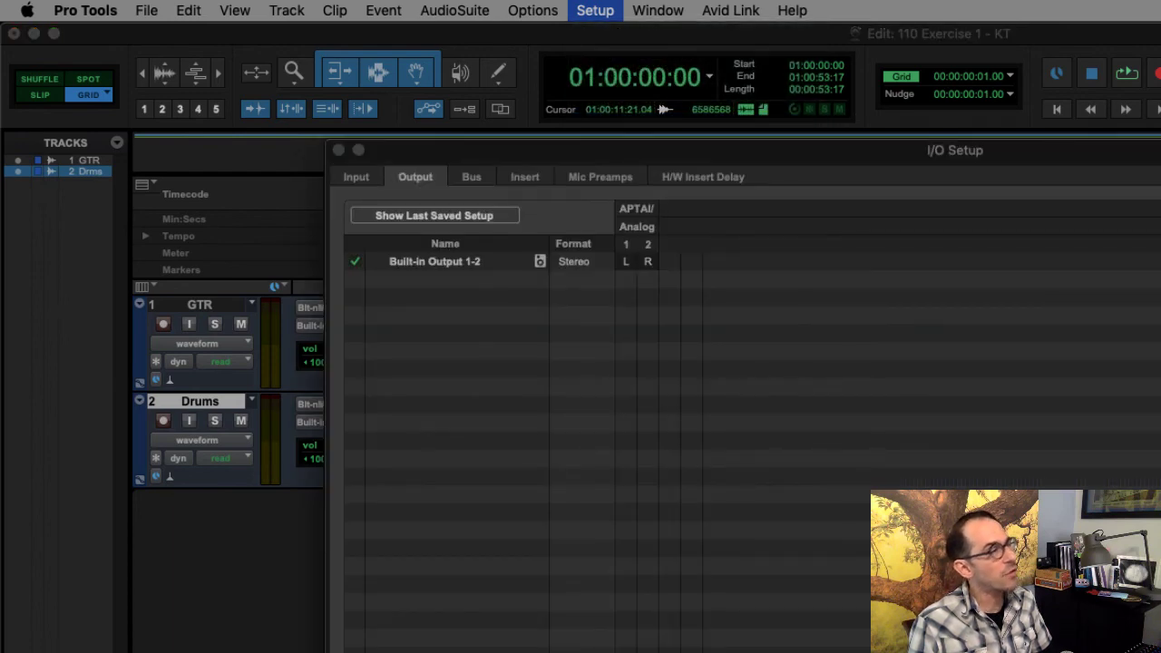
Step: Close I/O Setup and add a stereo Instrument track, comparing its output path choices with the GTR track's
key("super+w")
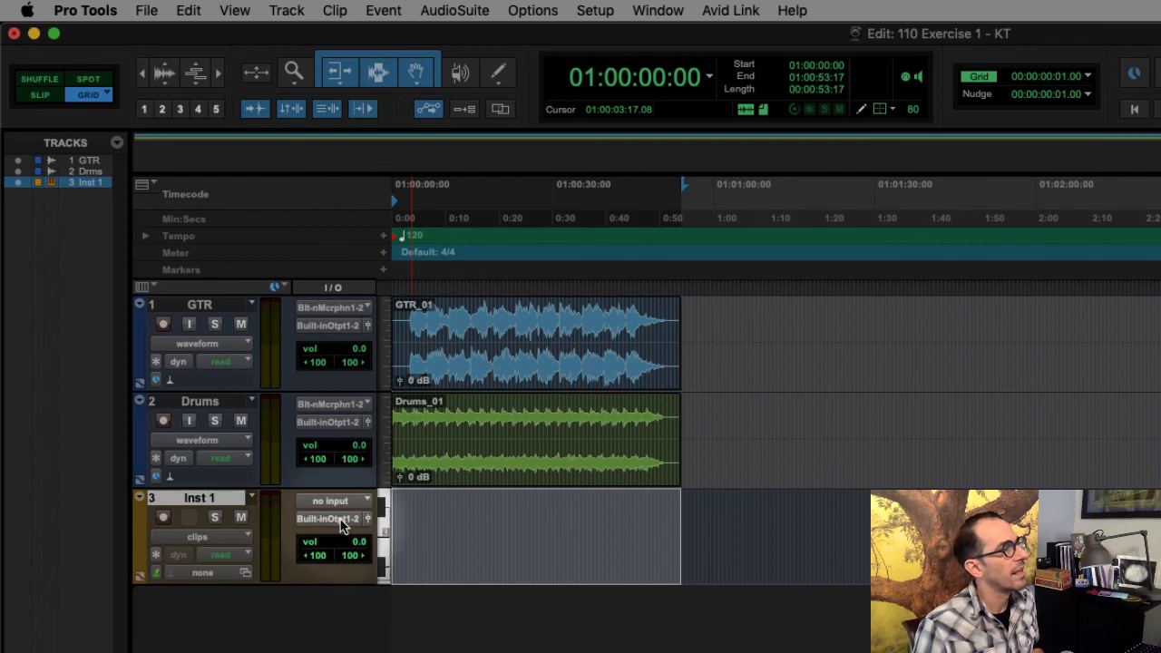
left_click(340, 524)
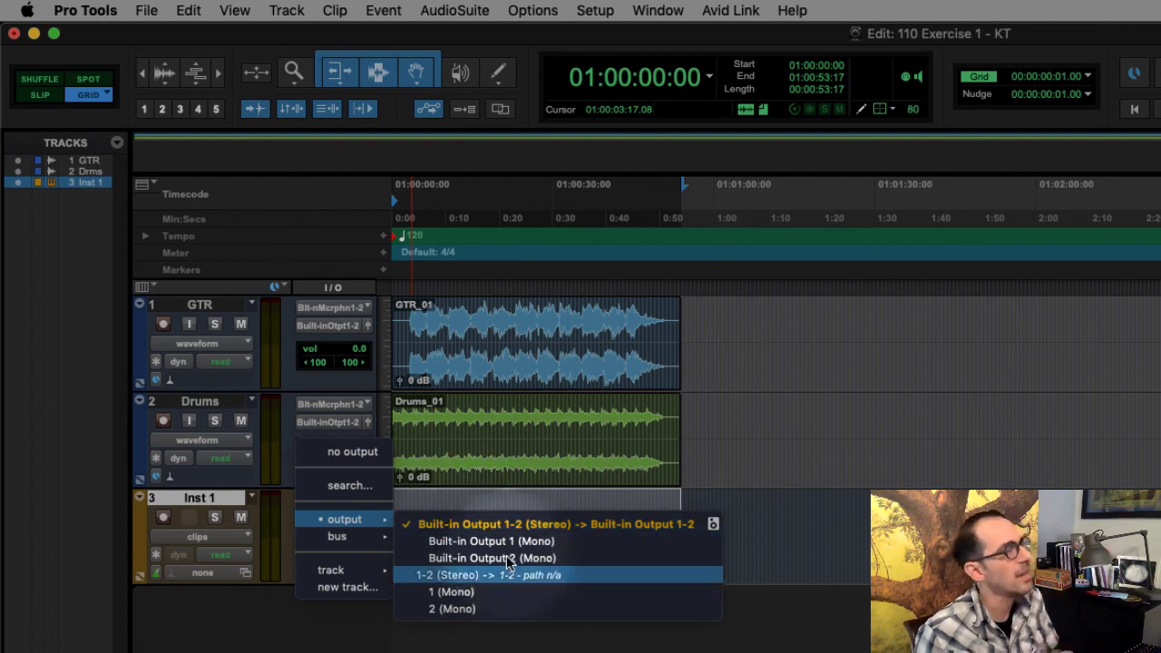
left_click(585, 647)
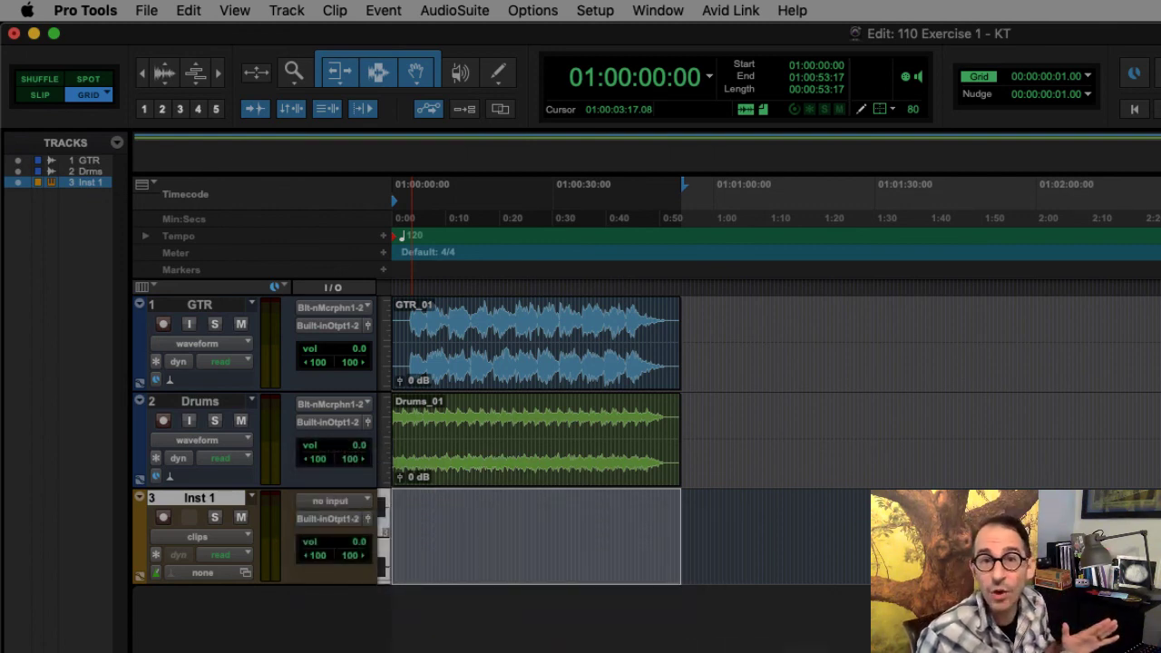
left_click(322, 328)
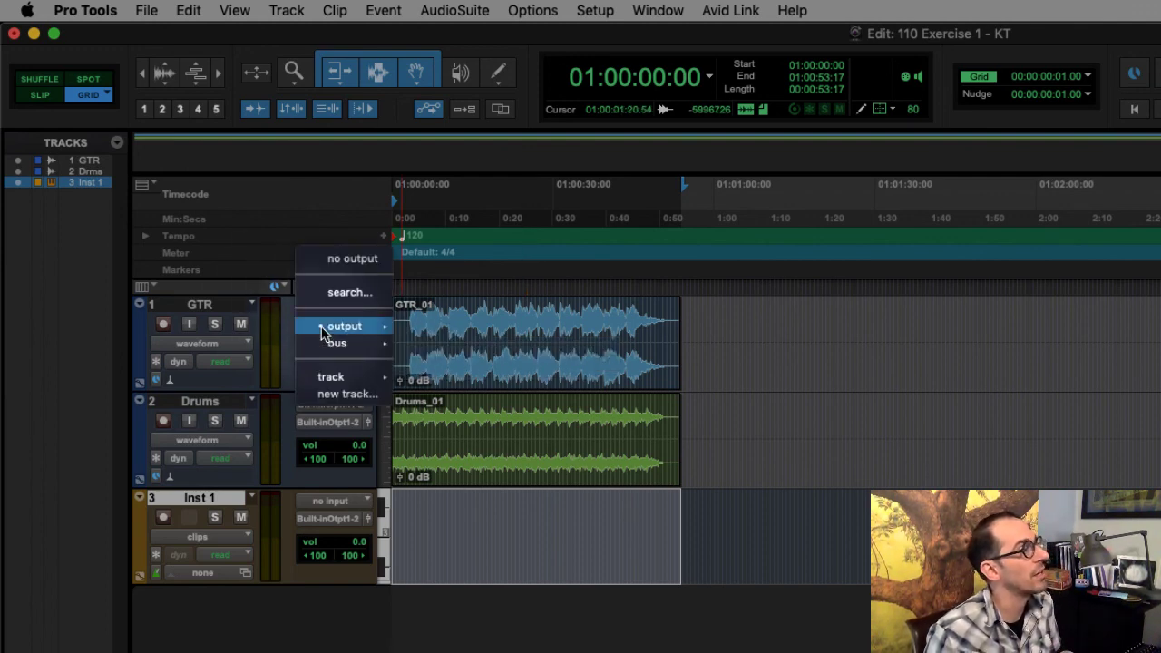
mouse_move(325, 331)
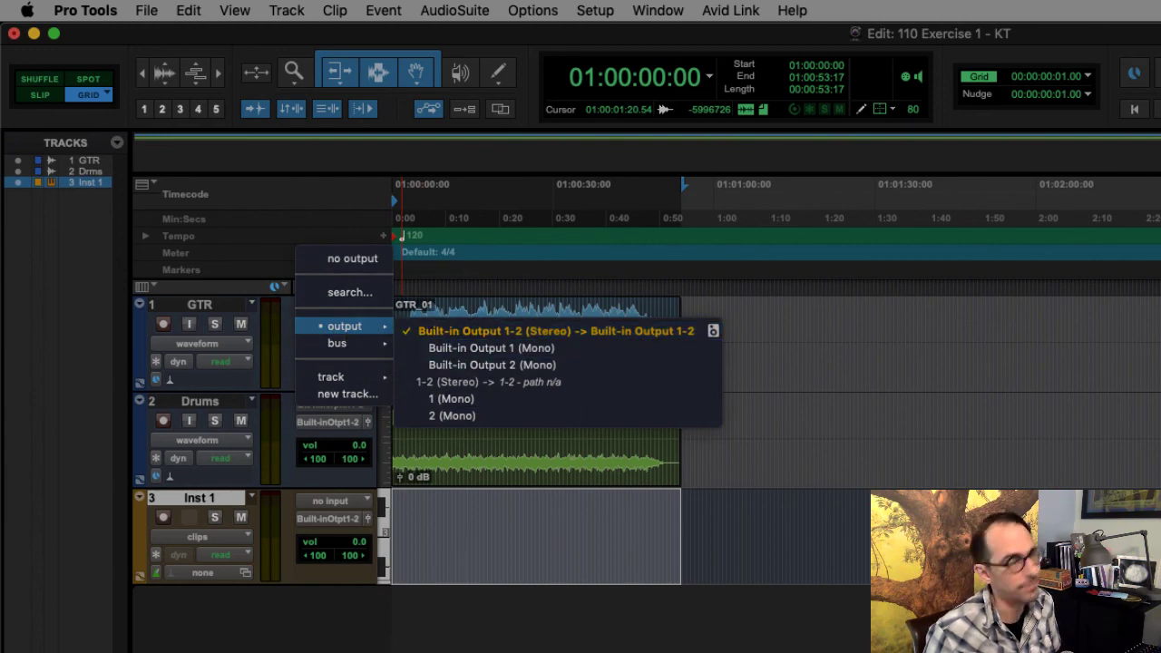
left_click(431, 332)
Step: Read the textbook's GTR output correction steps in Adobe Digital Editions and compare them with the GTR track's output choices in Pro Tools
key("super+Tab")
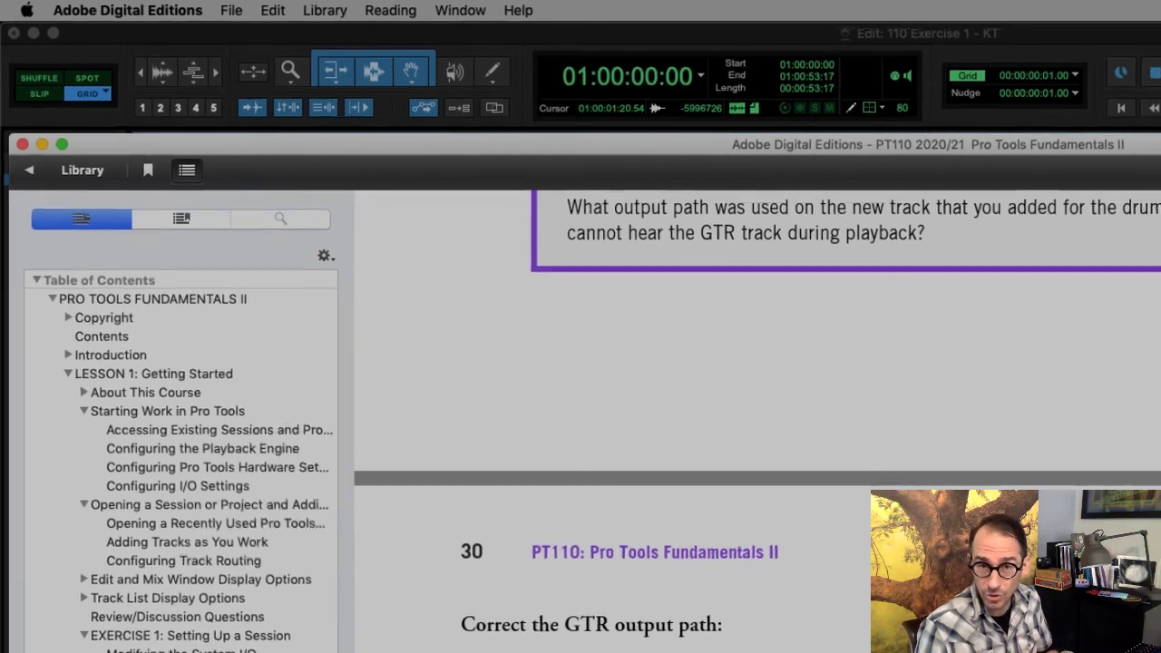
scroll(759, 408, "down", 5)
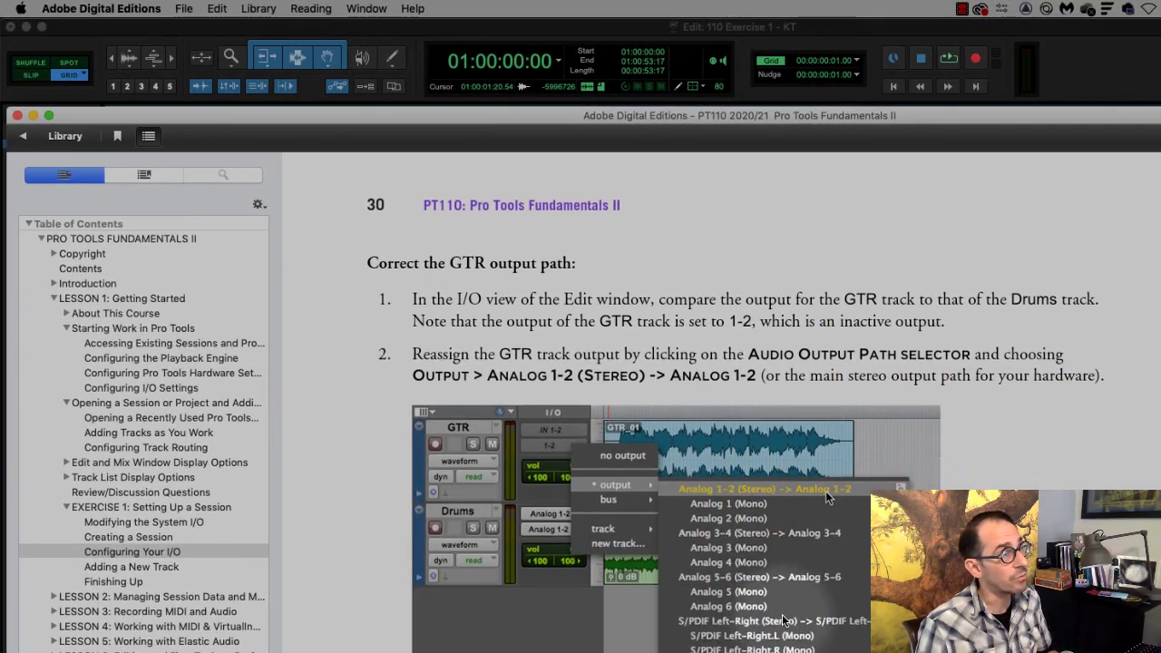
scroll(783, 619, "down", 2)
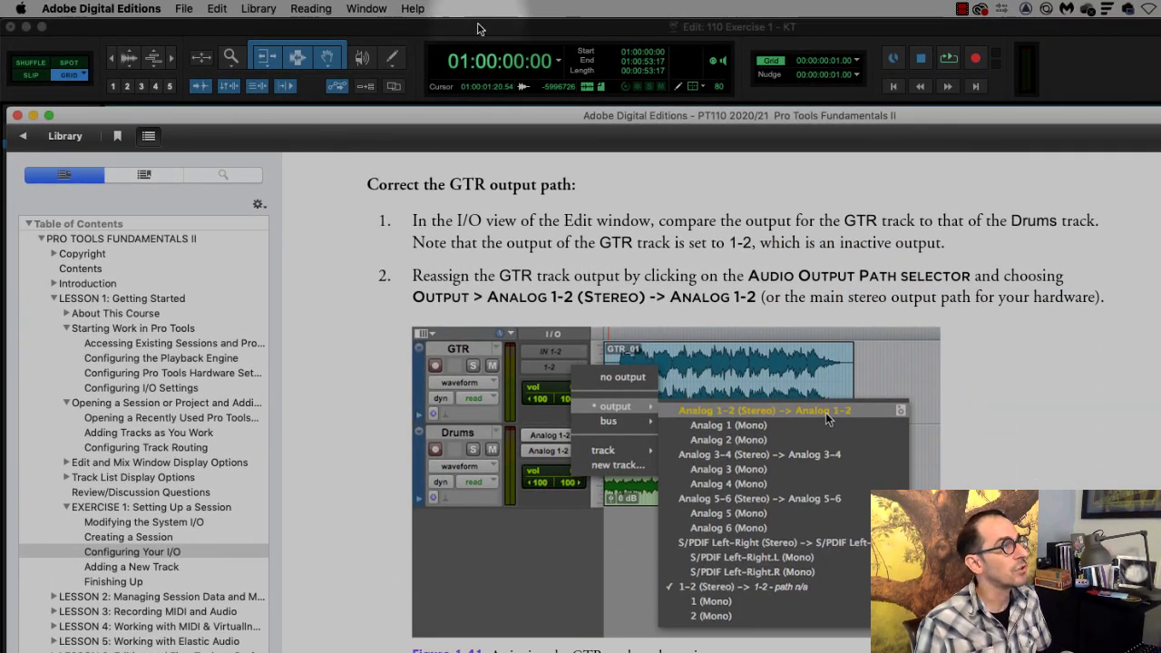
key("super+Tab")
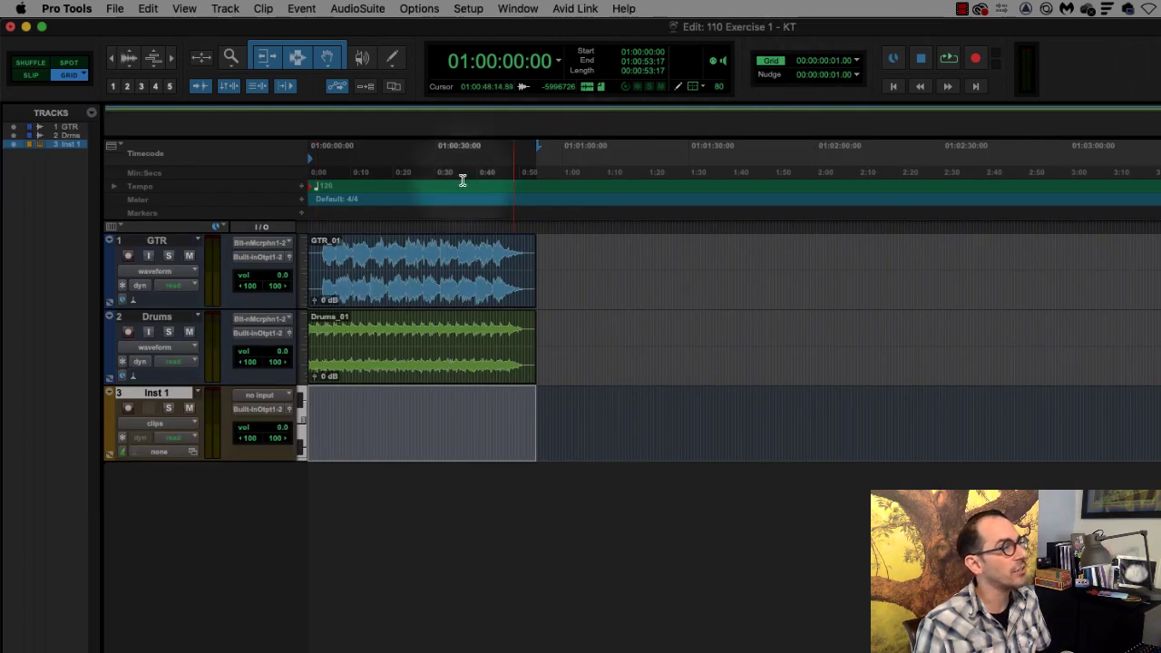
left_click(272, 258)
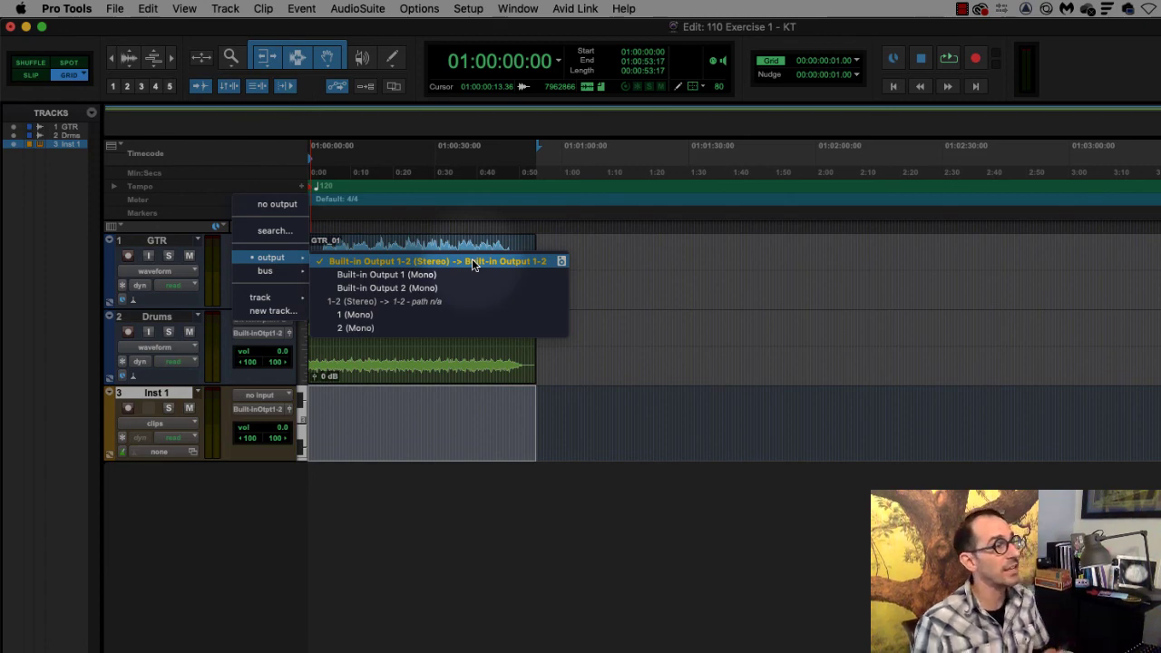
Step: Return to Adobe Digital Editions and read the Finishing Up instructions for listening to and saving the session
key("super+Tab")
scroll(827, 222, "down", 5)
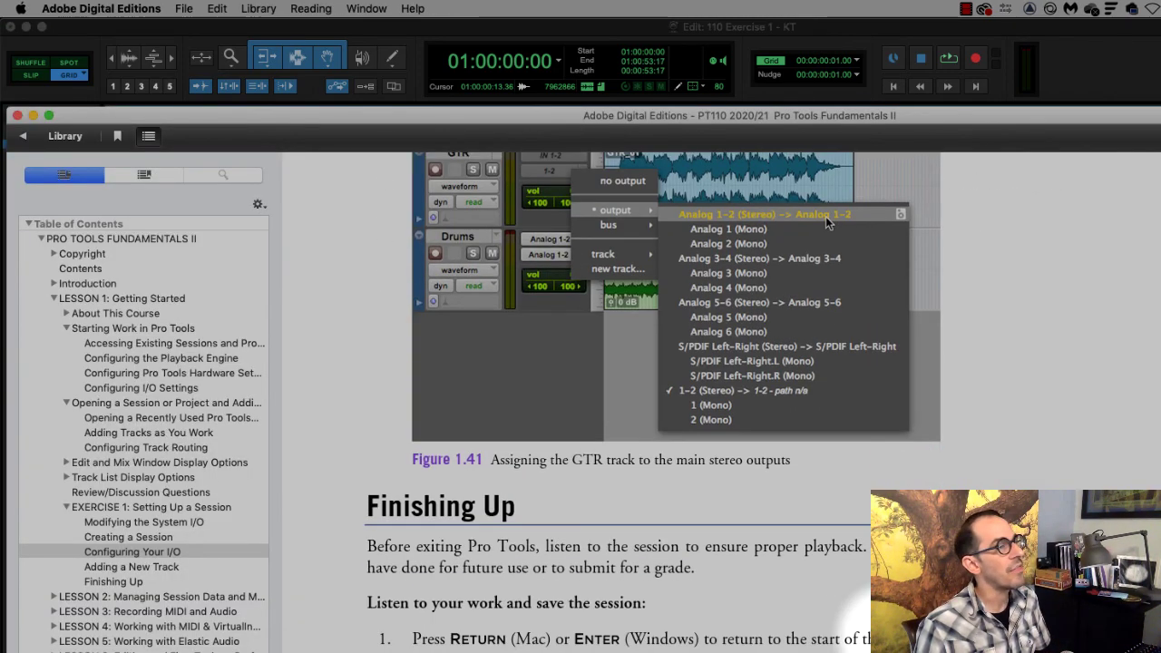
scroll(827, 222, "down", 2)
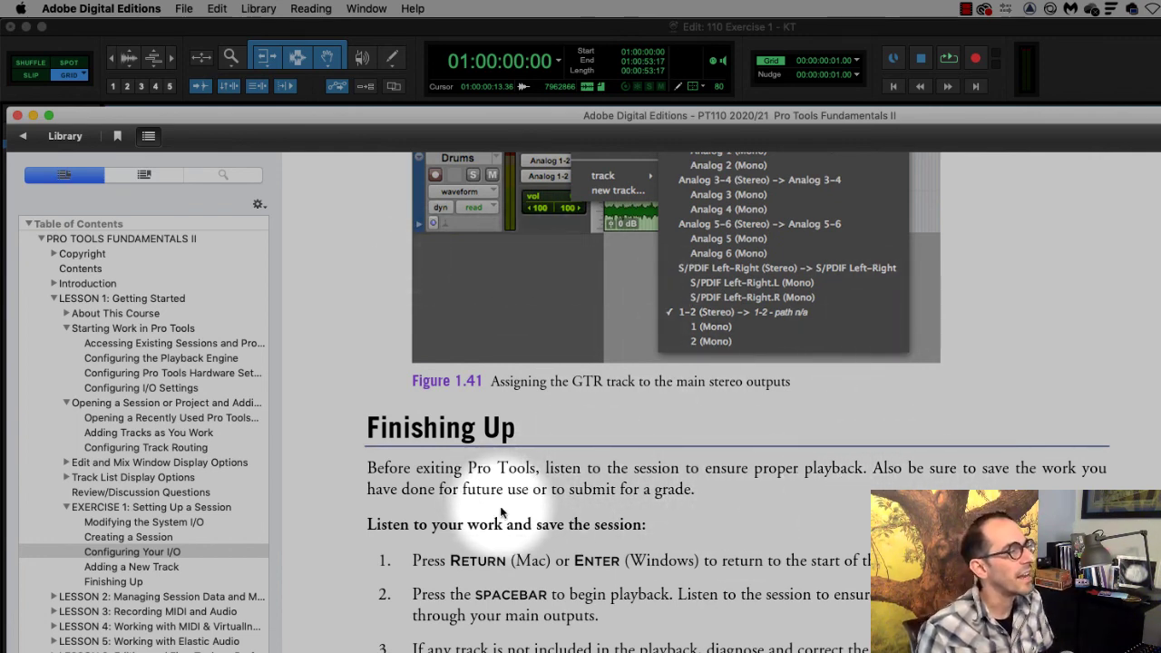
Step: Switch back to Pro Tools and save the 110 Exercise 1 - KT session
left_click(1077, 66)
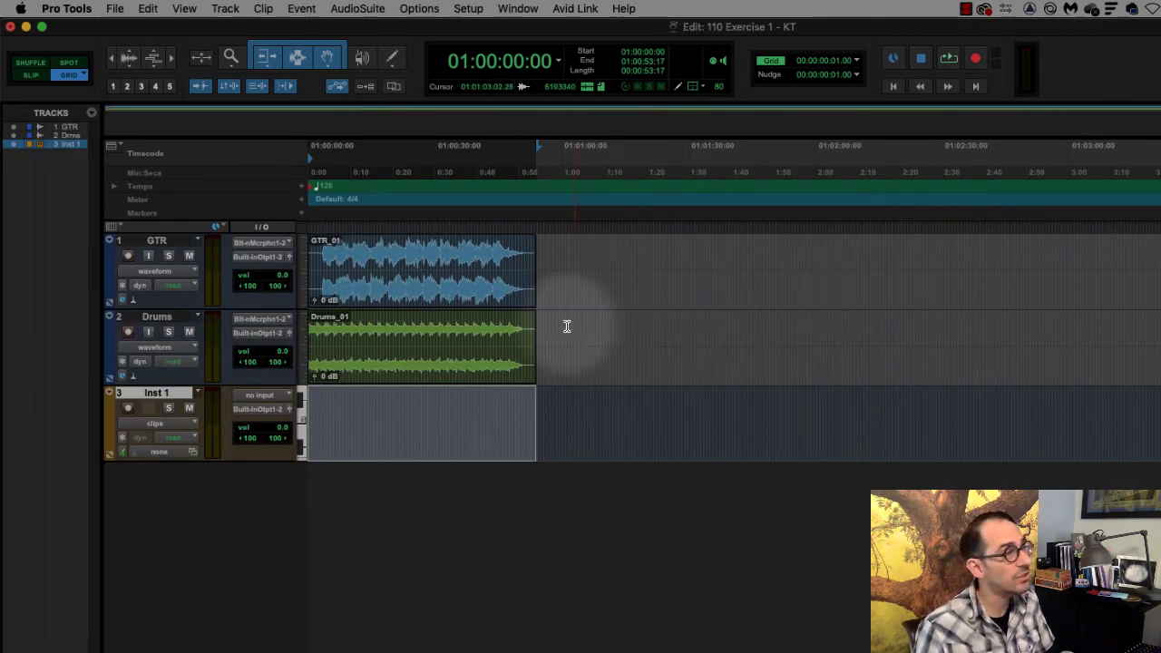
left_click(111, 8)
left_click(127, 112)
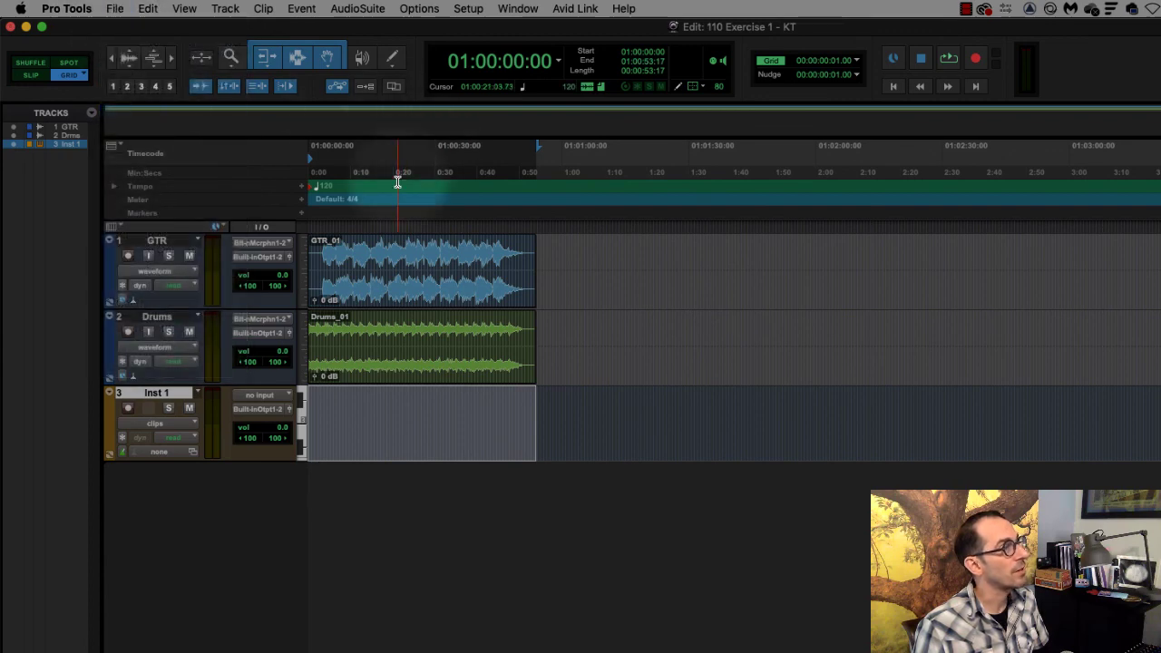